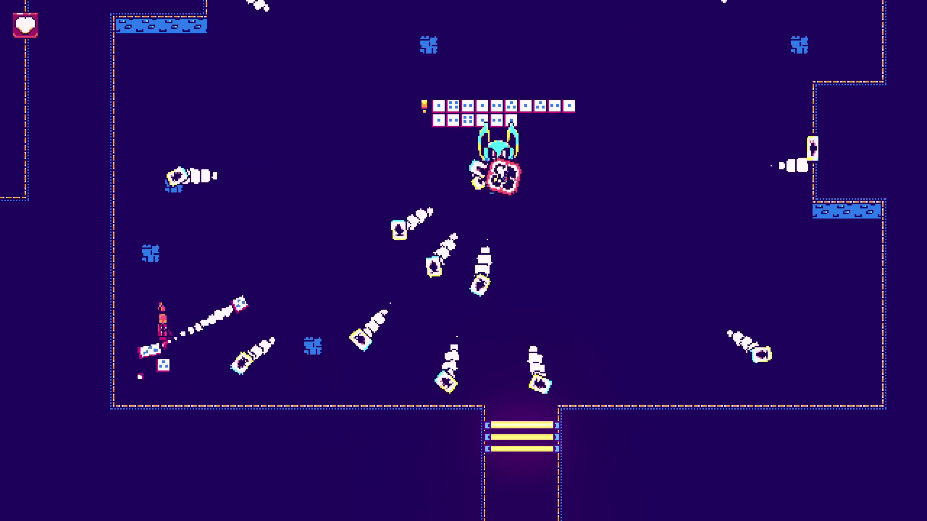
pyautogui.press('w')
pyautogui.press('space')
pyautogui.click(511, 234)
pyautogui.press('d')
pyautogui.click(395, 323)
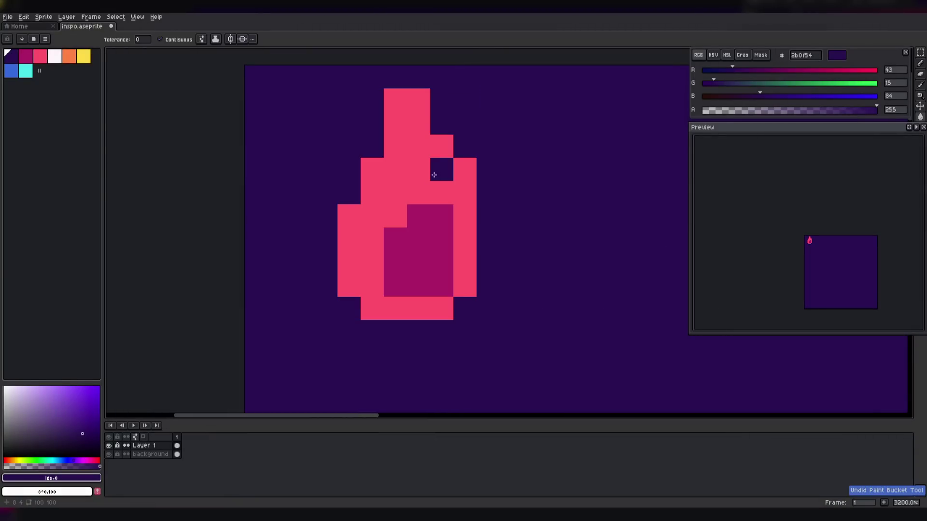
# Refine the pink flame-shaped head's outline with the Pencil tool in dark purple.
pyautogui.press('b')
pyautogui.click(391, 189)
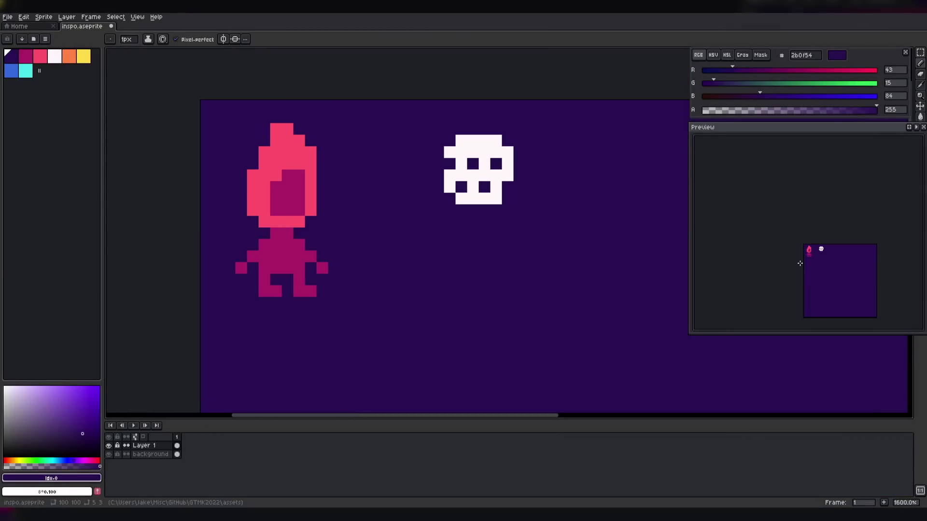
# Undo the dark mouth pixels on the white skull-shaped sprite.
pyautogui.scroll(1, 836, 267)
pyautogui.hotkey('ctrl', 'z')
pyautogui.hotkey('ctrl', 'z')
pyautogui.hotkey('ctrl', 'z')
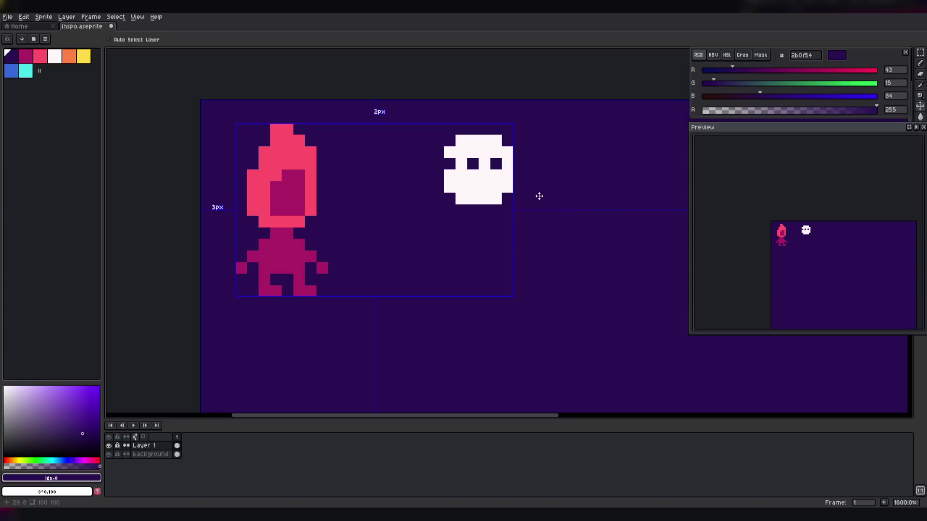
# Fill the yellow guide pixels around the die's pips with cyan using the Paint Bucket.
pyautogui.press('g')
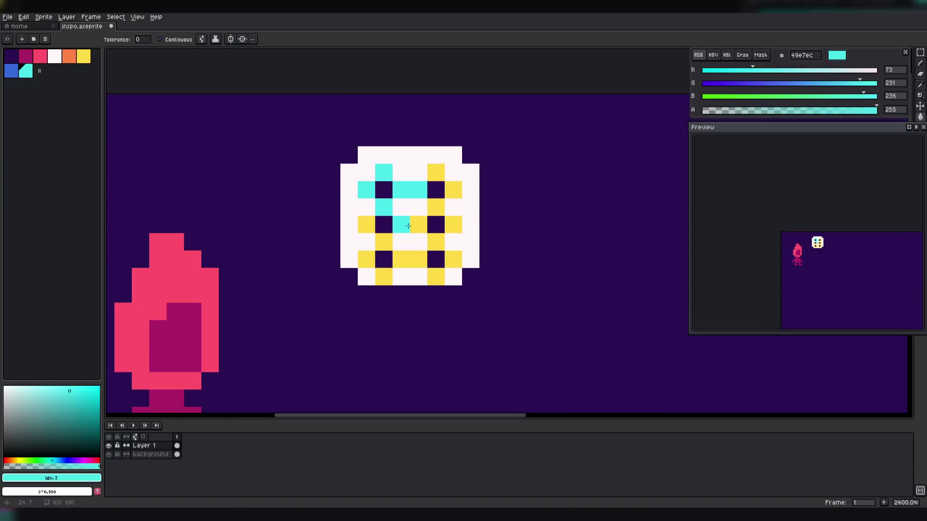
pyautogui.click(418, 224)
pyautogui.click(367, 224)
pyautogui.click(384, 242)
pyautogui.click(418, 259)
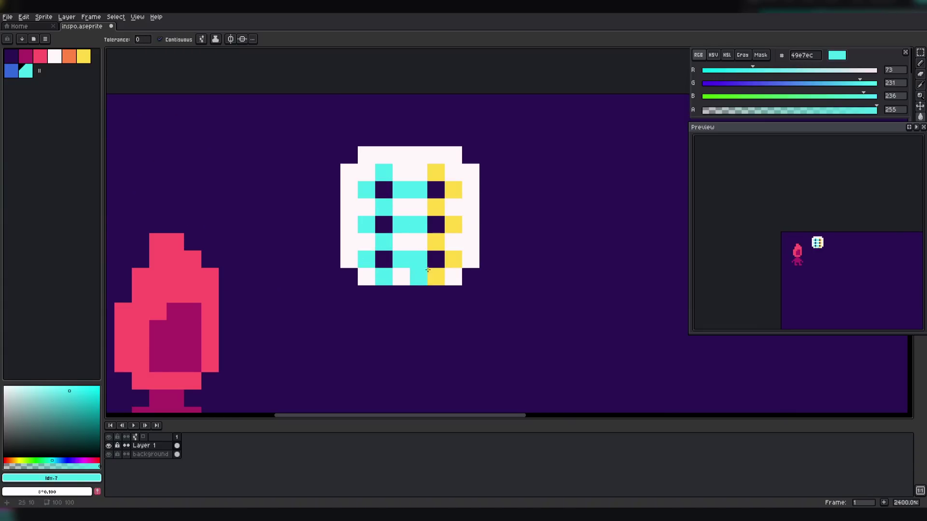
pyautogui.click(435, 277)
pyautogui.click(454, 259)
pyautogui.click(436, 242)
pyautogui.click(453, 224)
pyautogui.click(436, 207)
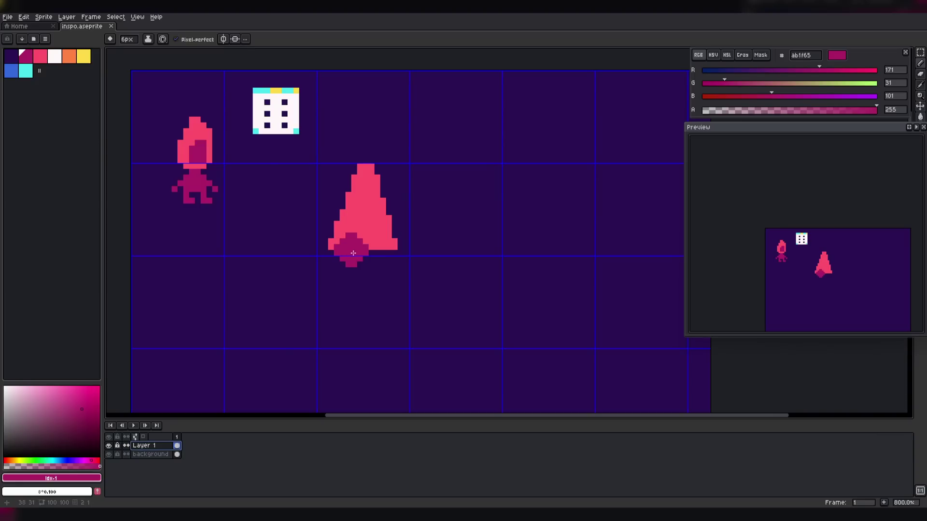
pyautogui.scroll(-1, 353, 253)
pyautogui.moveTo(349, 253); pyautogui.dragTo(365, 254)
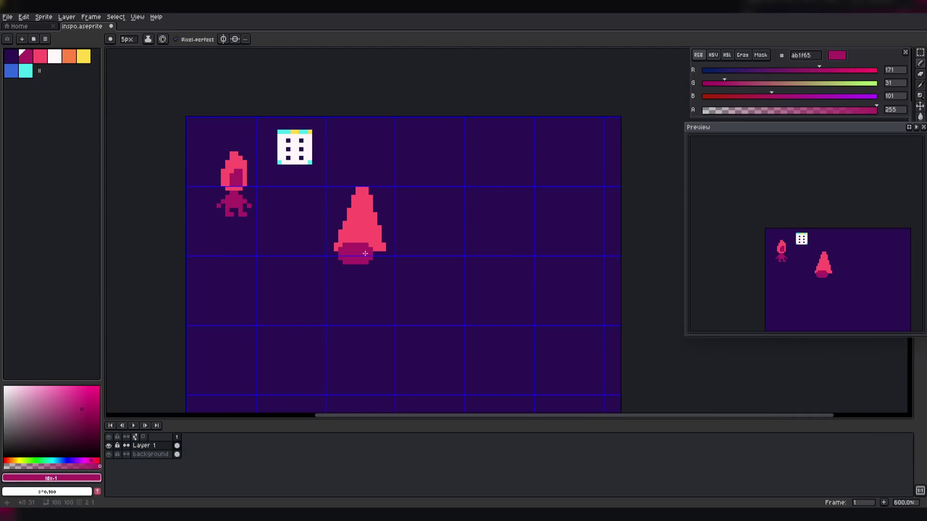
pyautogui.hotkey('ctrl', 'z')
# Place two round magenta feet side by side under the pink cone with the 5 px brush.
pyautogui.scroll(-1, 815, 291)
pyautogui.scroll(1, 802, 285)
pyautogui.moveTo(426, 214); pyautogui.dragTo(536, 207, button='middle')
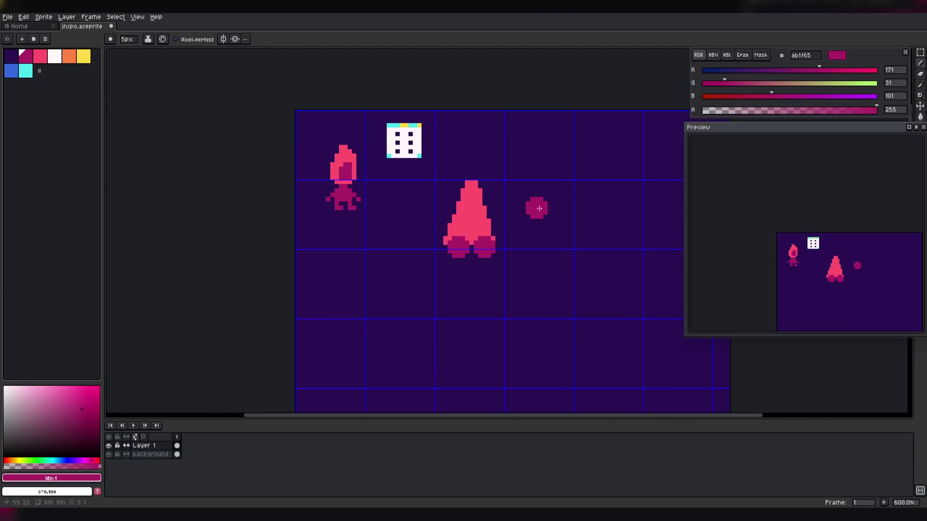
pyautogui.scroll(1, 514, 240)
pyautogui.scroll(1, 466, 194)
pyautogui.scroll(-1, 466, 194)
pyautogui.keyDown('alt'); pyautogui.click(448, 226); pyautogui.keyUp('alt')
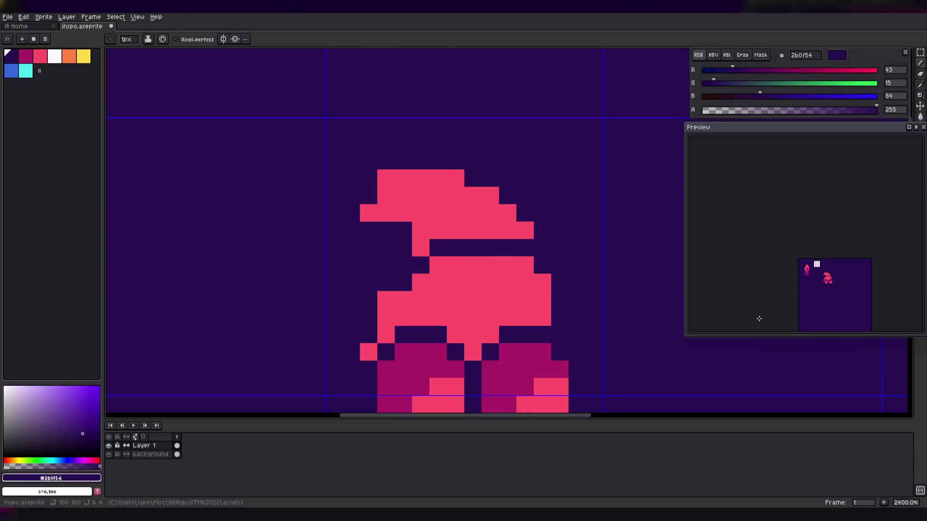
# Undo the last dark pixel edits beside the gap that splits the pink hat.
pyautogui.hotkey('ctrl', 'z')
pyautogui.hotkey('ctrl', 'z')
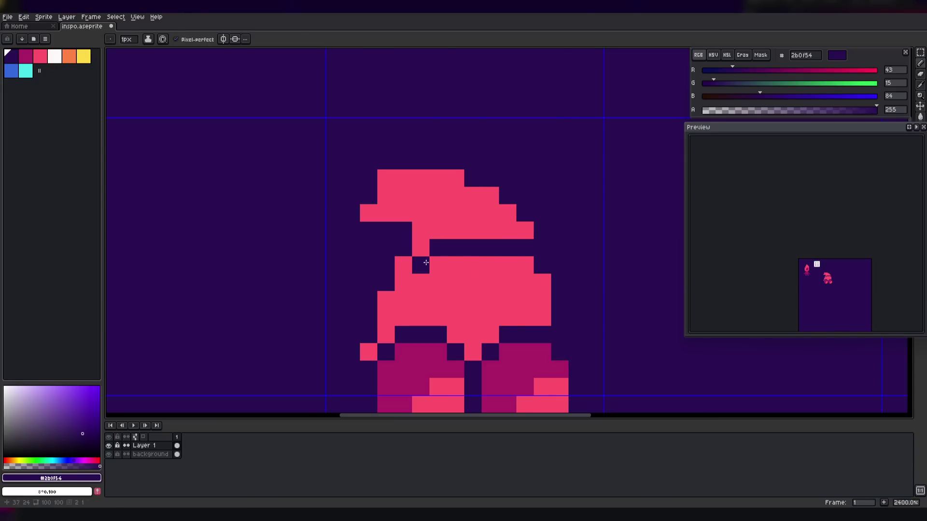
pyautogui.keyDown('alt'); pyautogui.click(434, 266); pyautogui.keyUp('alt')
pyautogui.click(424, 267)
pyautogui.keyDown('alt'); pyautogui.click(437, 249); pyautogui.keyUp('alt')
pyautogui.click(422, 249)
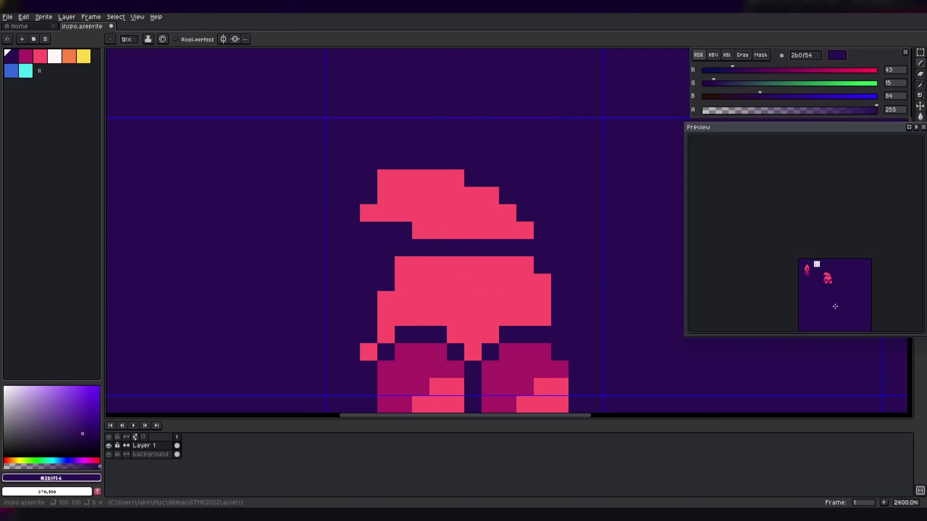
pyautogui.hotkey('ctrl', 'z')
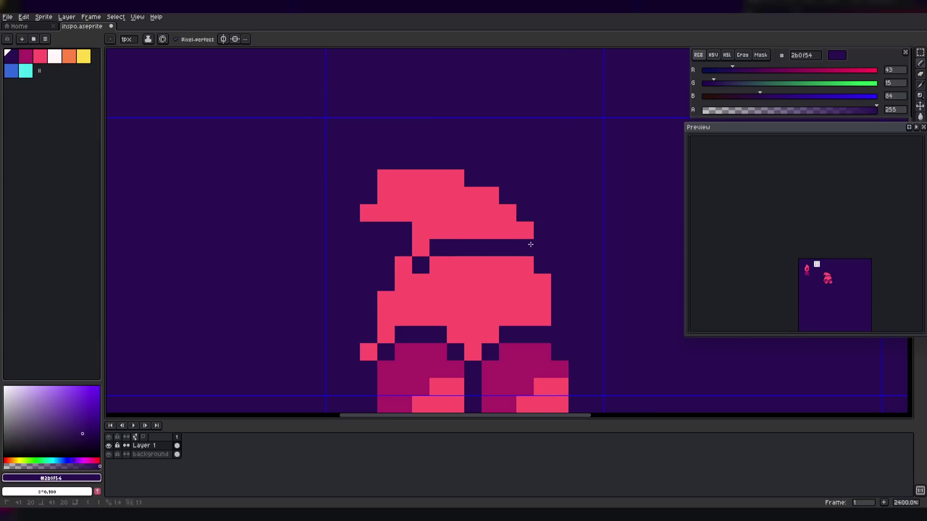
pyautogui.hotkey('ctrl', 'z')
pyautogui.press('b')
pyautogui.click(509, 262)
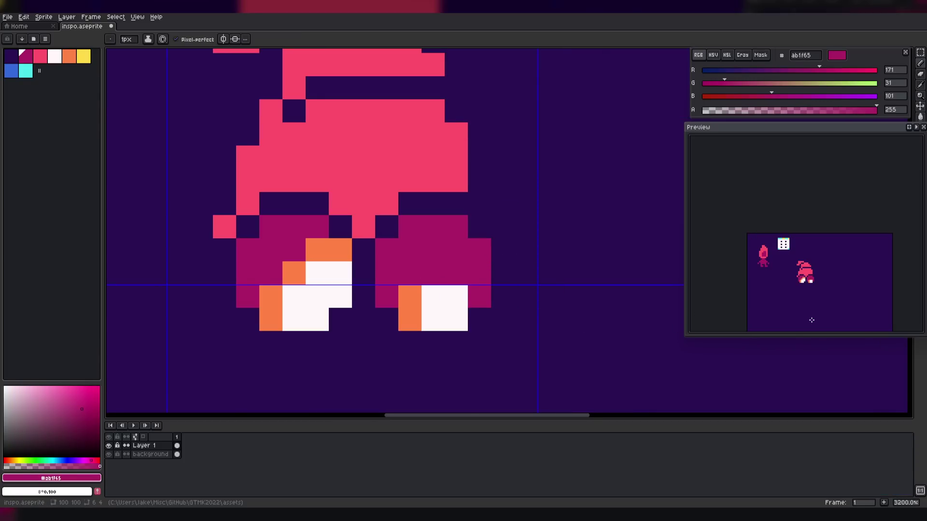
# Repaint the two orange pixels beside the second foot's white patch in magenta.
pyautogui.press('i')
pyautogui.keyDown('alt'); pyautogui.click(404, 286); pyautogui.keyUp('alt')
pyautogui.keyDown('alt'); pyautogui.click(409, 282); pyautogui.keyUp('alt')
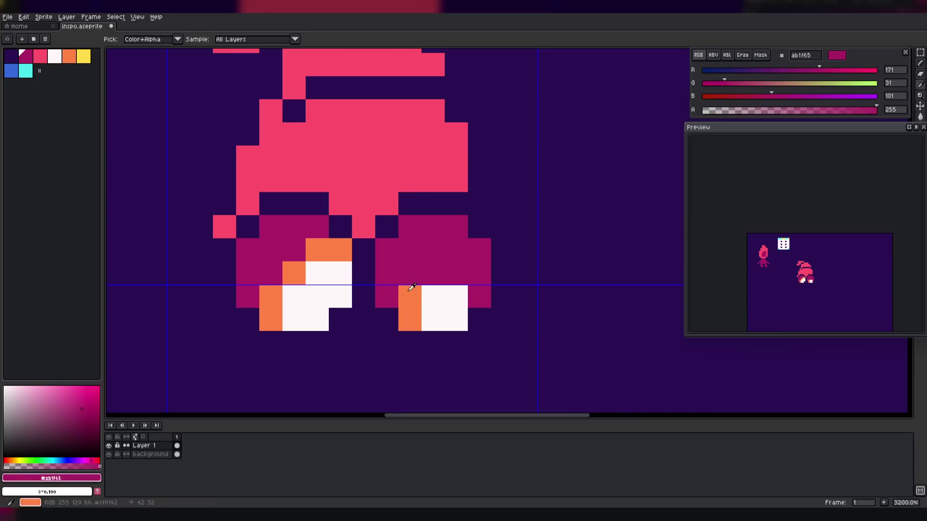
pyautogui.moveTo(409, 293); pyautogui.dragTo(410, 319)
# Try pink shading pixels on the lower edge of the second foot's white patch.
pyautogui.keyDown('alt'); pyautogui.click(438, 299); pyautogui.keyUp('alt')
pyautogui.click(41, 57)
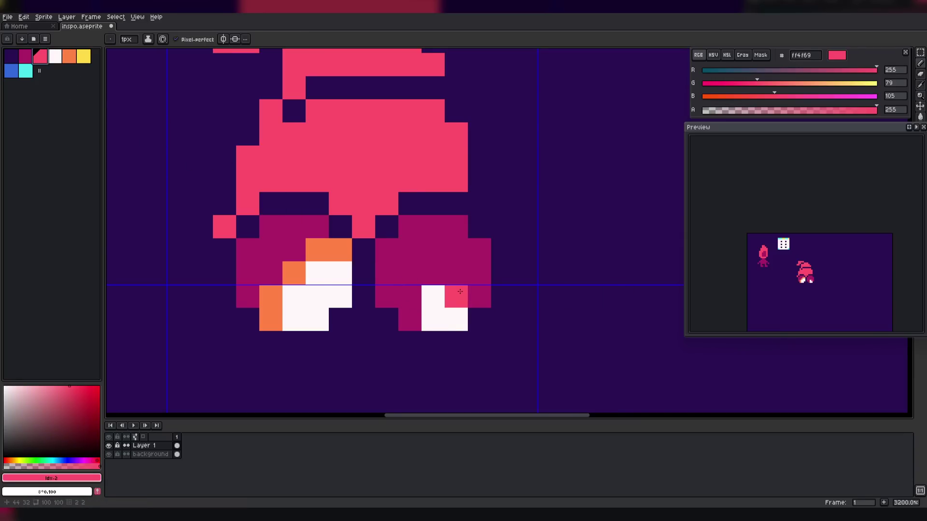
pyautogui.click(433, 319)
pyautogui.click(480, 319)
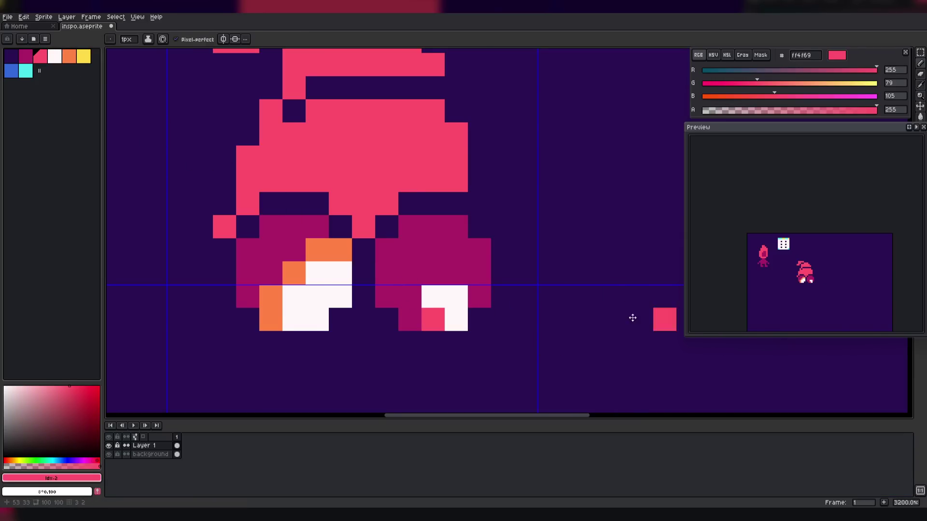
pyautogui.hotkey('ctrl', 'z')
pyautogui.click(410, 317)
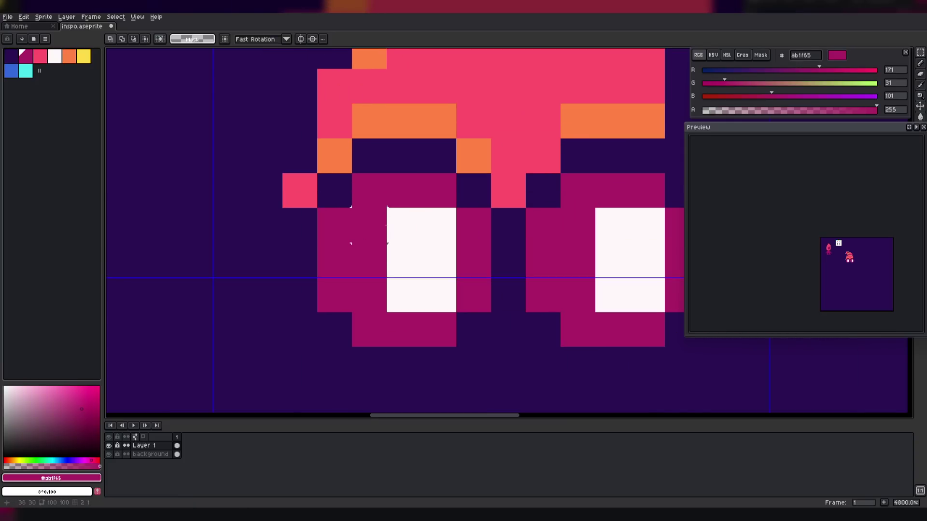
# Paint a three-pixel dark purple column along the outer side of the white area in both eyes.
pyautogui.keyDown('alt'); pyautogui.click(501, 304); pyautogui.keyUp('alt')
pyautogui.press('b')
pyautogui.moveTo(371, 229); pyautogui.dragTo(375, 285)
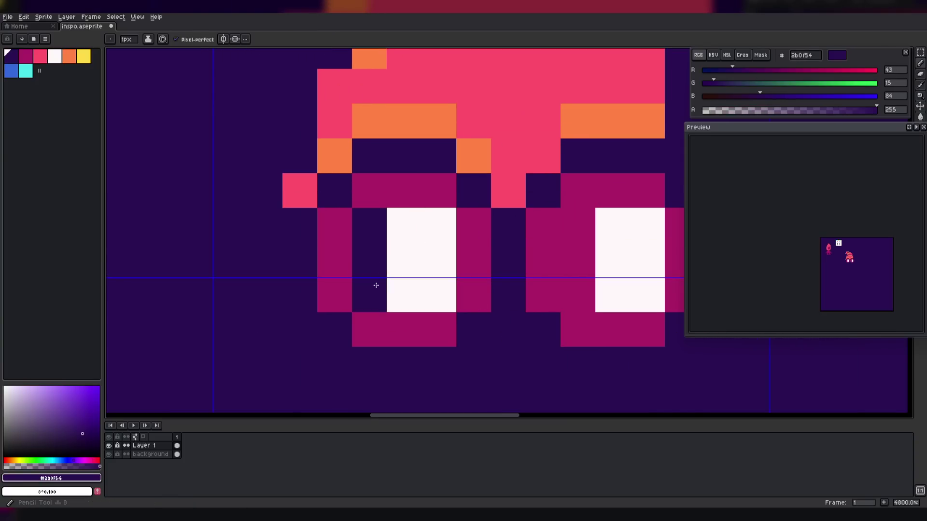
pyautogui.moveTo(596, 255); pyautogui.dragTo(482, 250, button='middle')
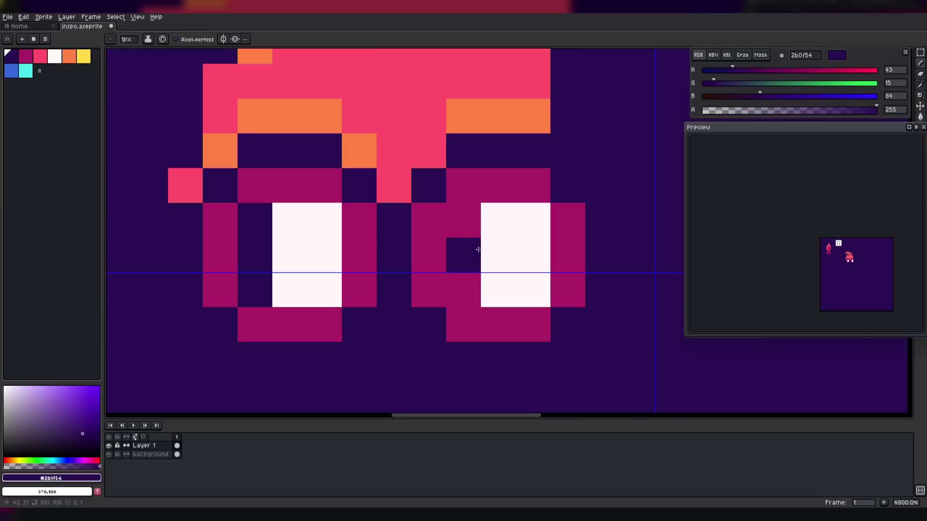
pyautogui.moveTo(468, 234); pyautogui.dragTo(466, 280)
pyautogui.click(467, 280)
pyautogui.scroll(2, 848, 265)
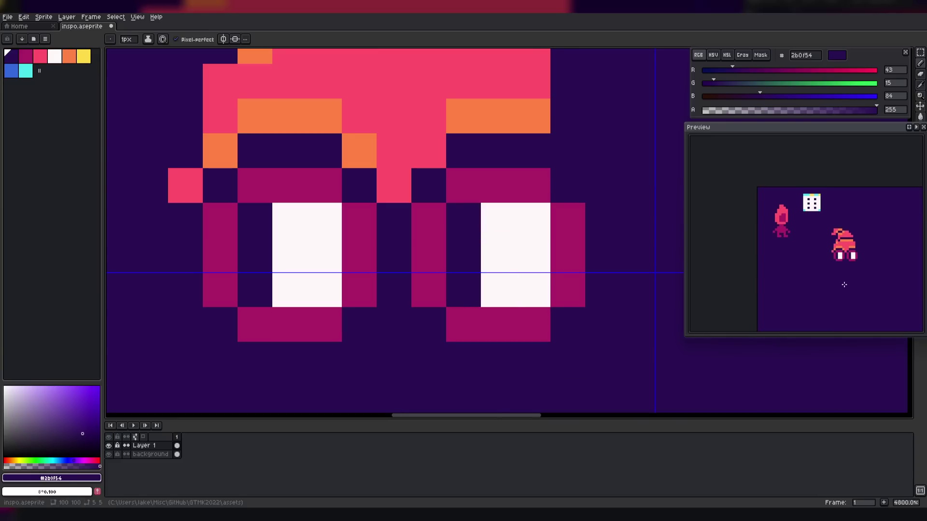
pyautogui.scroll(-2, 844, 285)
# Add a one-pixel dark purple pupil to the white area of each eye.
pyautogui.click(533, 255)
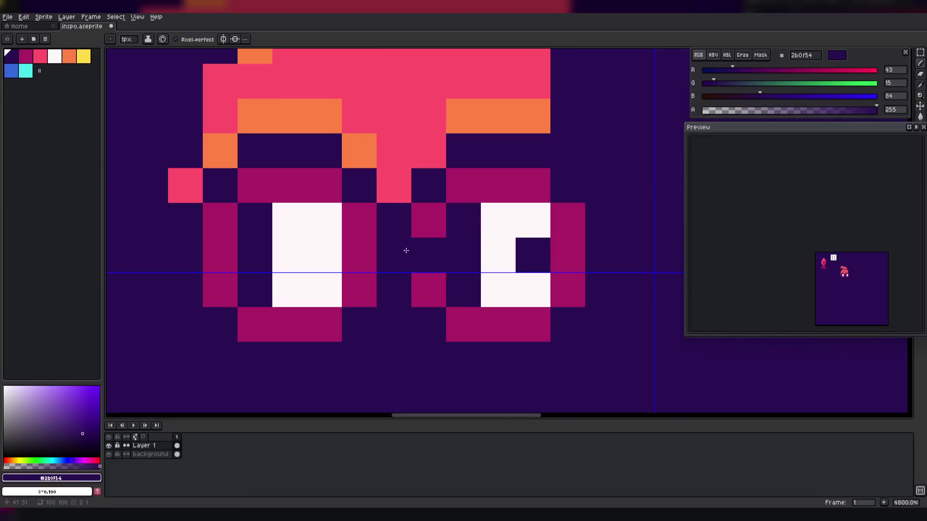
pyautogui.click(325, 255)
pyautogui.scroll(2, 849, 279)
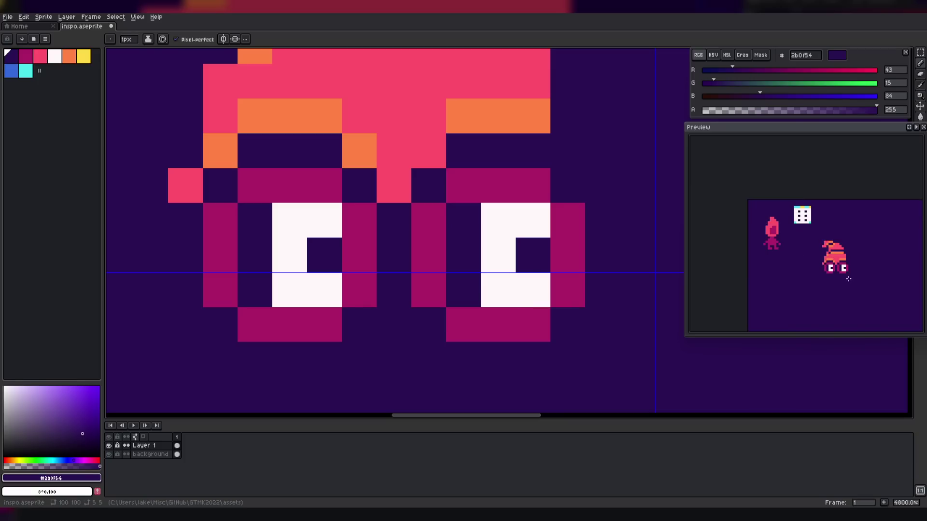
pyautogui.scroll(-2, 848, 280)
# Paint the dark column inside the first eye magenta to bring its frame against the white.
pyautogui.keyDown('alt'); pyautogui.click(270, 193); pyautogui.keyUp('alt')
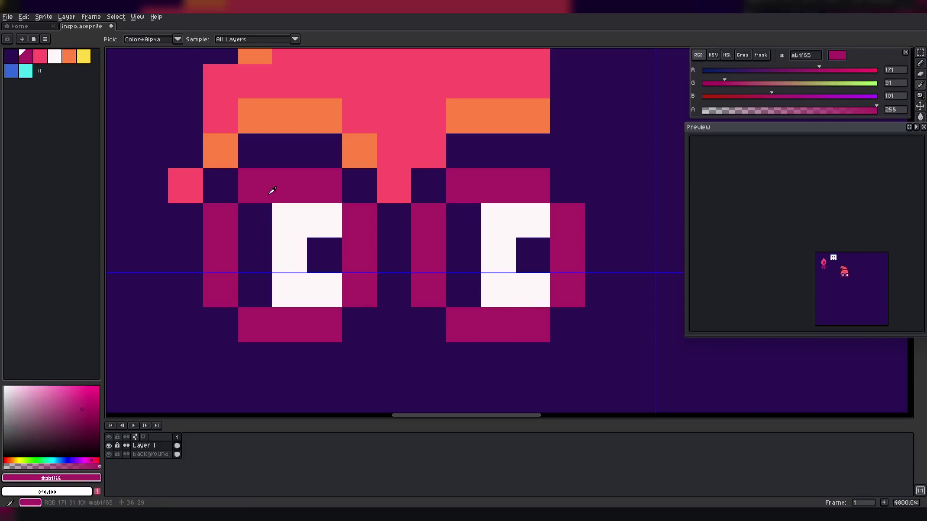
pyautogui.moveTo(255, 290)
pyautogui.mouseDown()
pyautogui.moveTo(255, 229)
pyautogui.moveTo(222, 290)
pyautogui.mouseUp()
pyautogui.keyDown('alt'); pyautogui.click(229, 198); pyautogui.keyUp('alt')
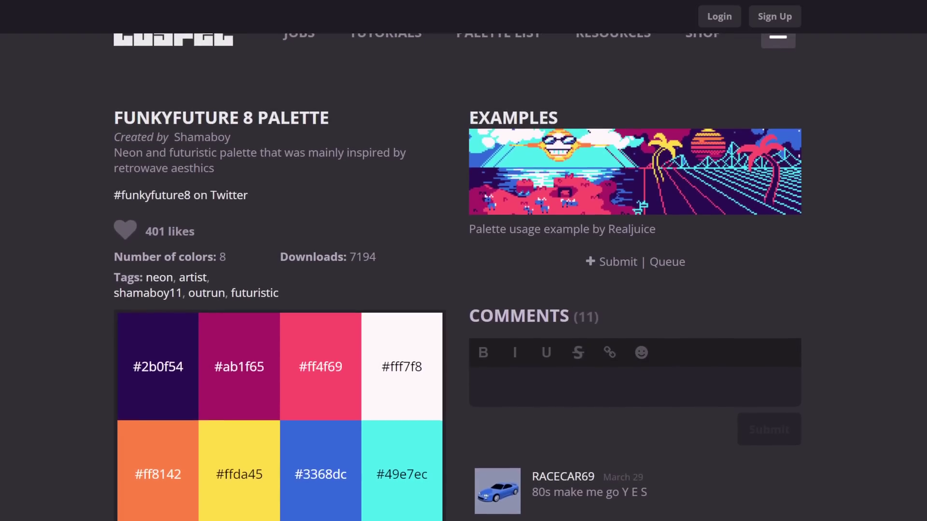
# Examine the FunkyFuture 8 palette's colours and usage example on its Lospec page.
pyautogui.scroll(-1, 464, 270)
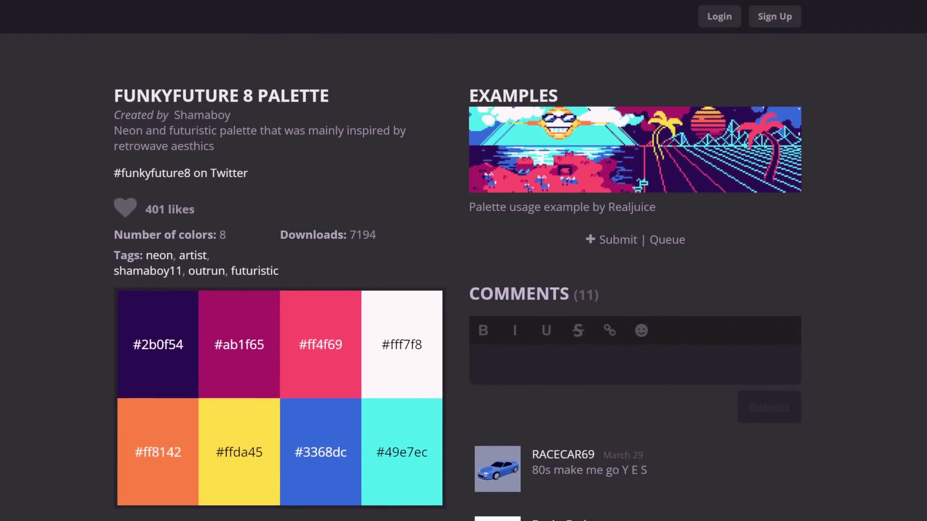
pyautogui.scroll(-1, 463, 270)
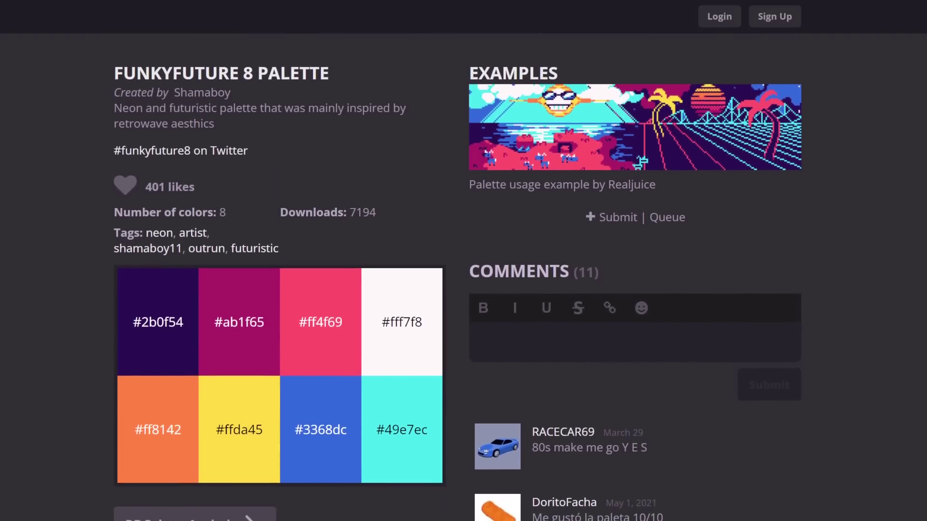
pyautogui.scroll(-1, 463, 270)
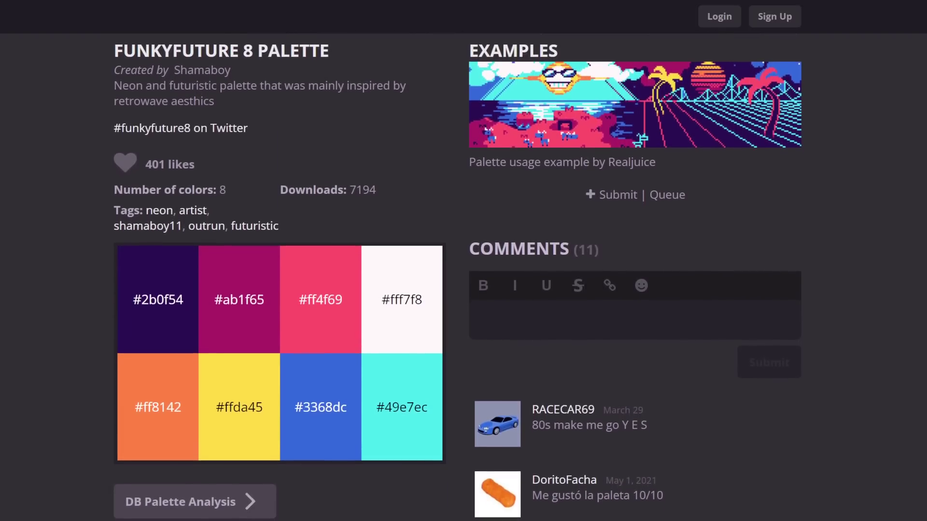
pyautogui.scroll(-1, 463, 270)
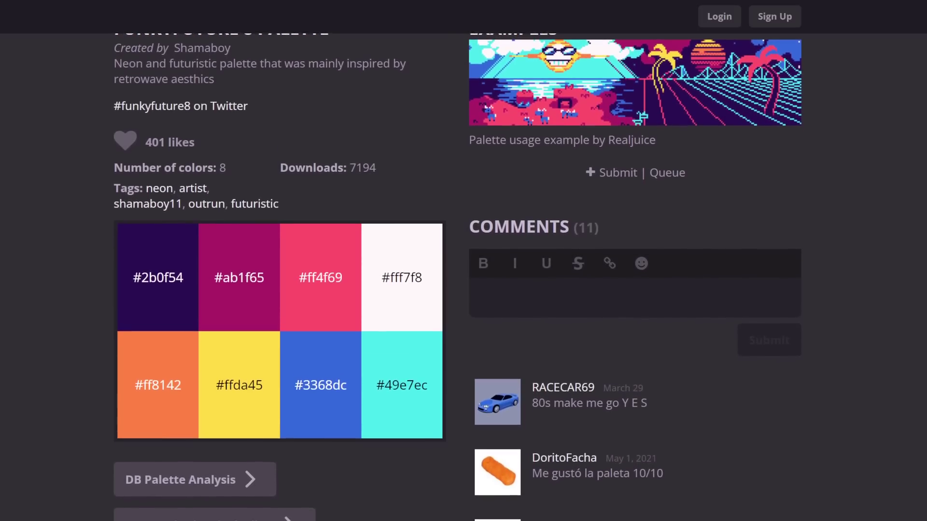
pyautogui.scroll(-1, 463, 271)
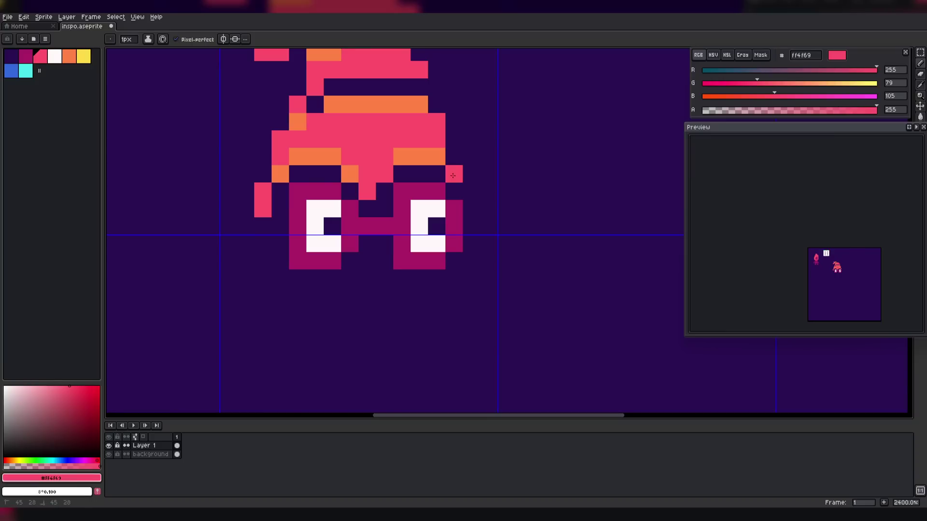
# Undo the last pencil stroke and draw a two-pixel pink strand hanging from the hat beside the second eye.
pyautogui.hotkey('ctrl', 'z')
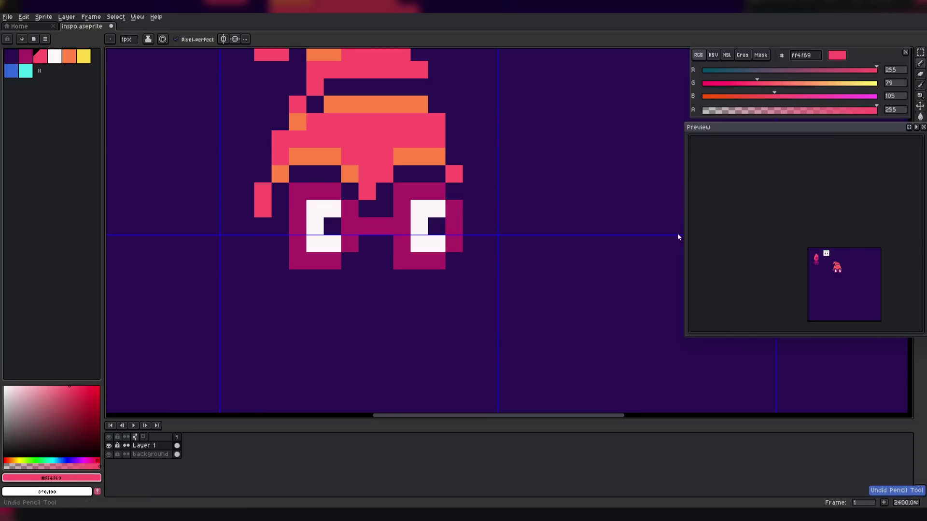
pyautogui.scroll(-6, 385, 227)
pyautogui.scroll(7, 399, 221)
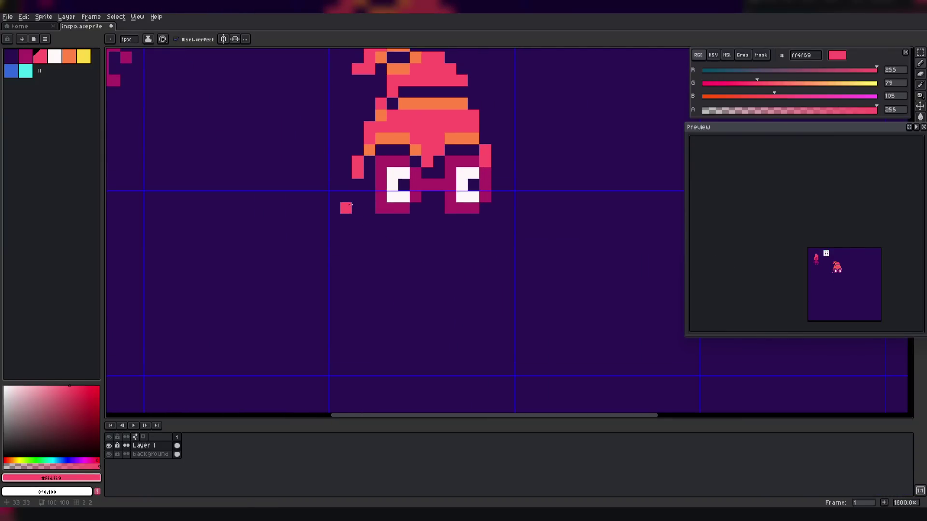
pyautogui.scroll(-8, 369, 217)
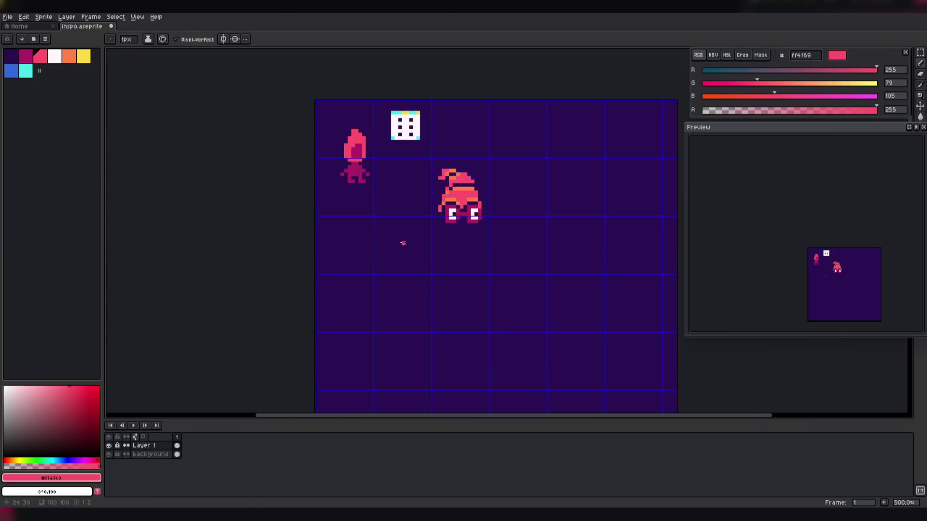
# Erase the magenta bridge between the eyes and square off the eye frames' corners in magenta.
pyautogui.scroll(4, 410, 242)
pyautogui.keyDown('alt'); pyautogui.click(442, 239); pyautogui.keyUp('alt')
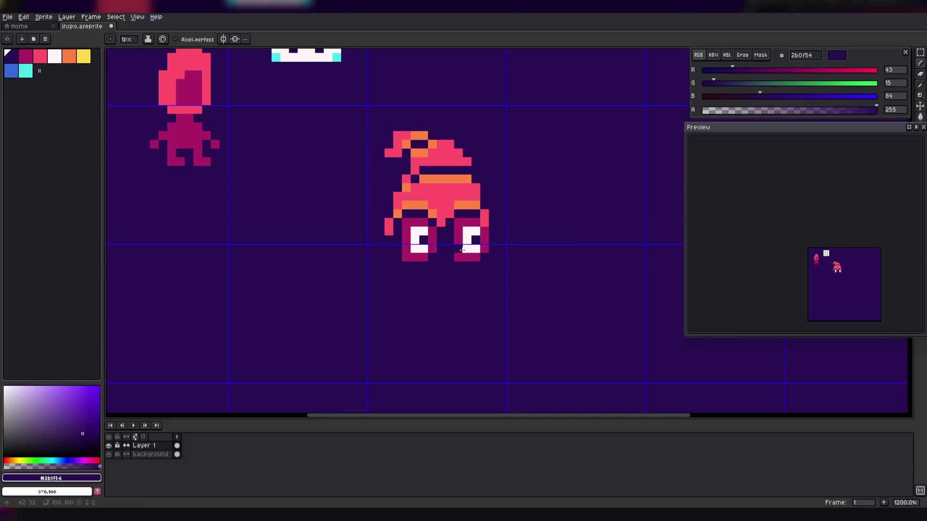
pyautogui.scroll(1, 463, 249)
pyautogui.keyDown('alt'); pyautogui.click(425, 244); pyautogui.keyUp('alt')
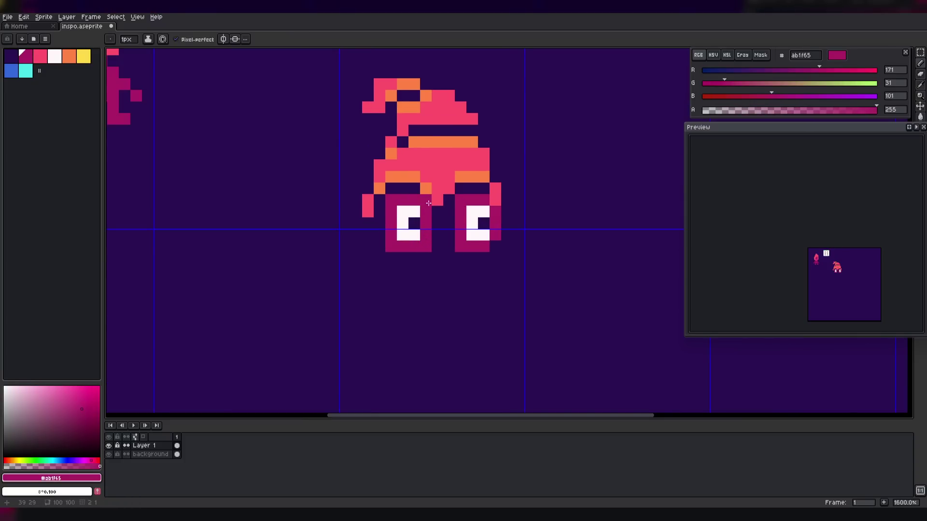
pyautogui.scroll(1, 838, 283)
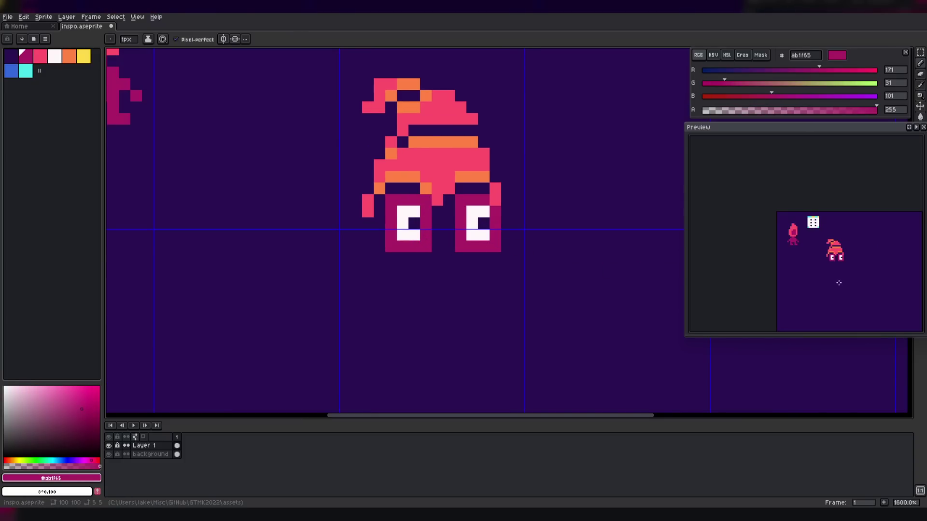
pyautogui.press('alt')
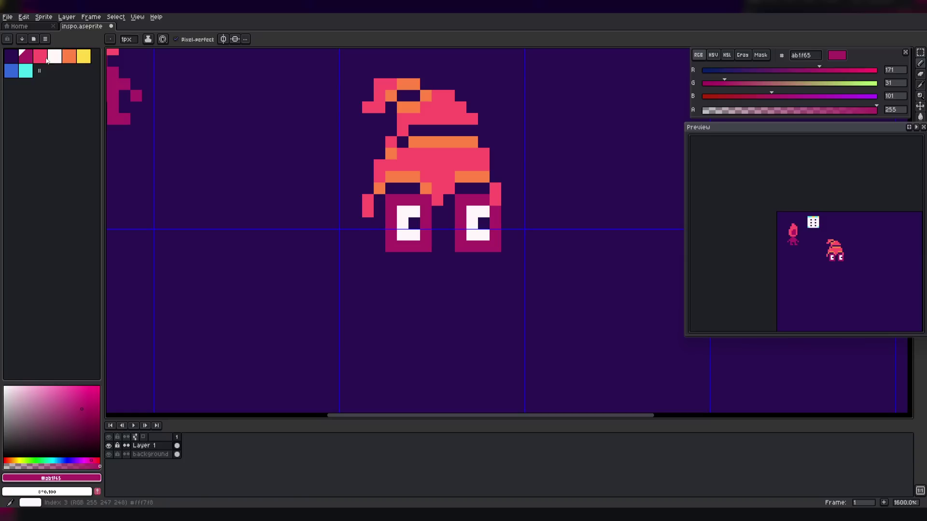
pyautogui.press(']')
pyautogui.click(447, 257)
pyautogui.moveTo(403, 197); pyautogui.dragTo(485, 200)
pyautogui.hotkey('ctrl', 'z')
pyautogui.hotkey('ctrl', 'z')
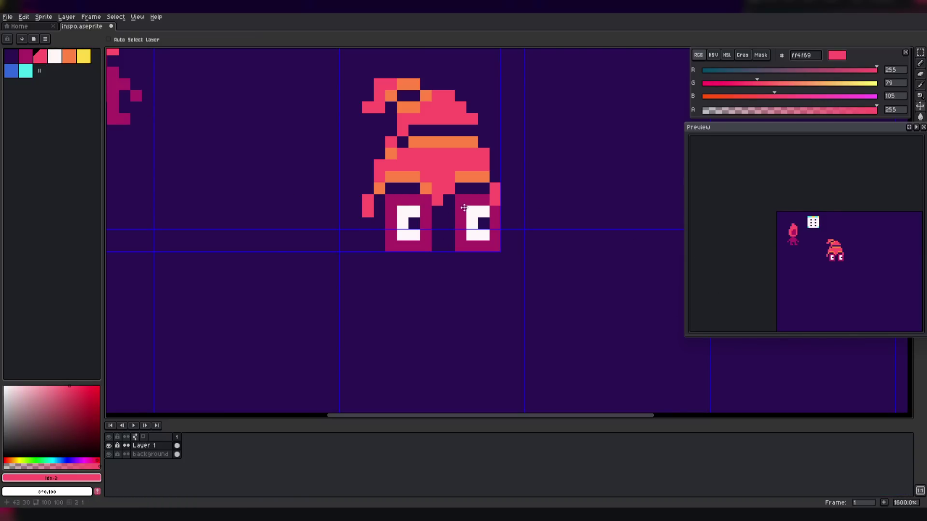
# Paint a one-pixel dark pupil at mid-height along the right edge of the white in each eye.
pyautogui.moveTo(474, 246); pyautogui.dragTo(495, 246)
pyautogui.click(538, 256)
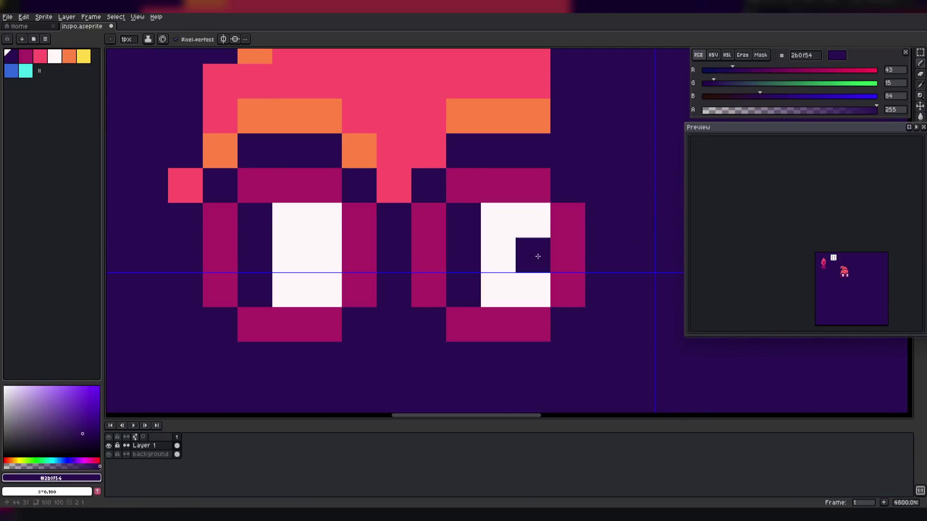
pyautogui.click(327, 251)
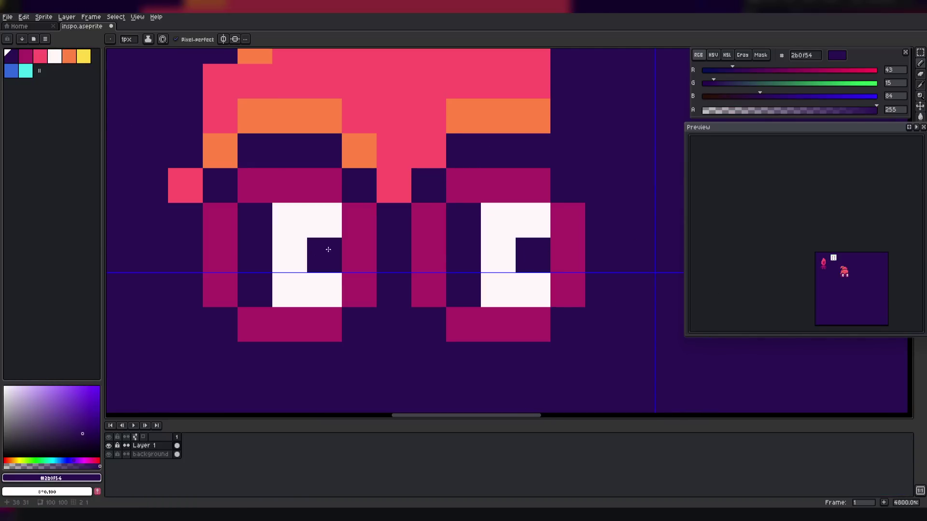
pyautogui.scroll(2, 848, 279)
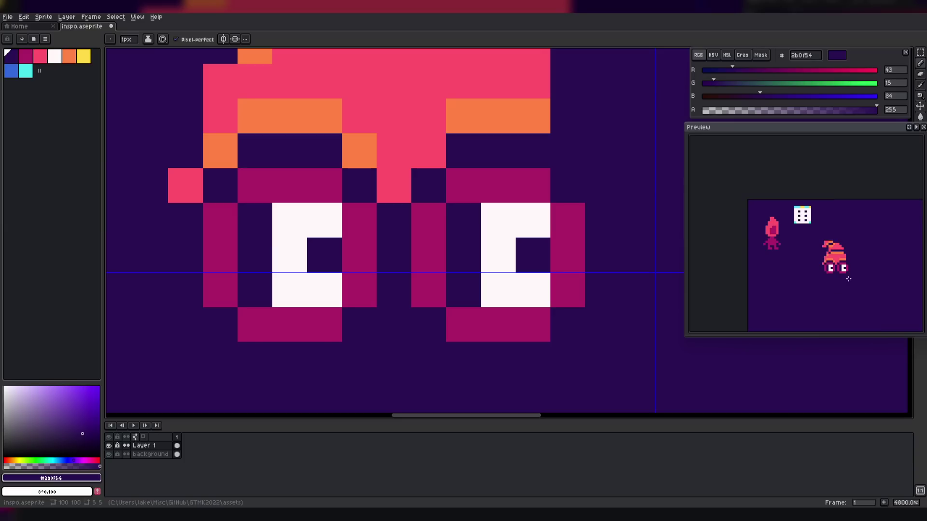
pyautogui.scroll(-2, 848, 279)
# Narrow both eye frames by painting the inner dark columns magenta and covering their outer left columns with the dark background colour.
pyautogui.keyDown('alt'); pyautogui.click(262, 232); pyautogui.keyUp('alt')
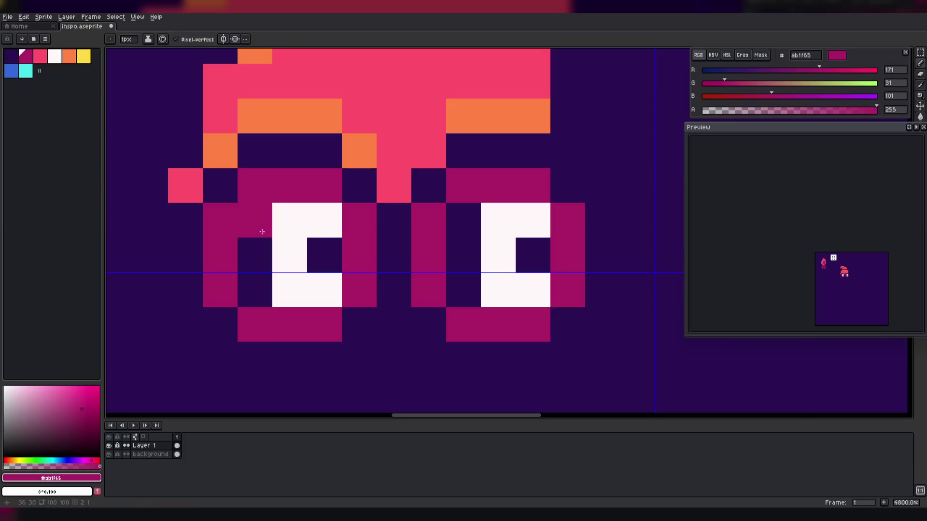
pyautogui.moveTo(262, 232); pyautogui.dragTo(257, 273)
pyautogui.keyDown('alt'); pyautogui.click(227, 191); pyautogui.keyUp('alt')
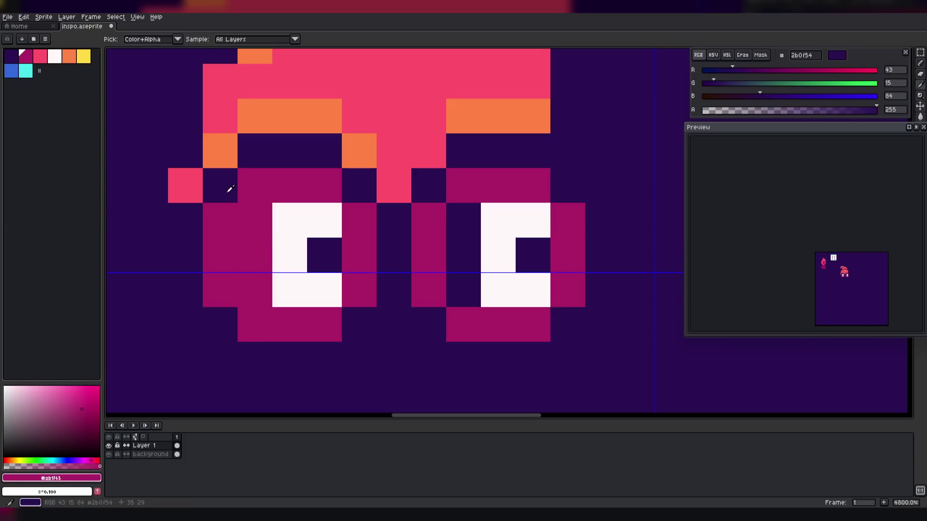
pyautogui.moveTo(222, 215); pyautogui.dragTo(222, 293)
pyautogui.moveTo(427, 212); pyautogui.dragTo(428, 293)
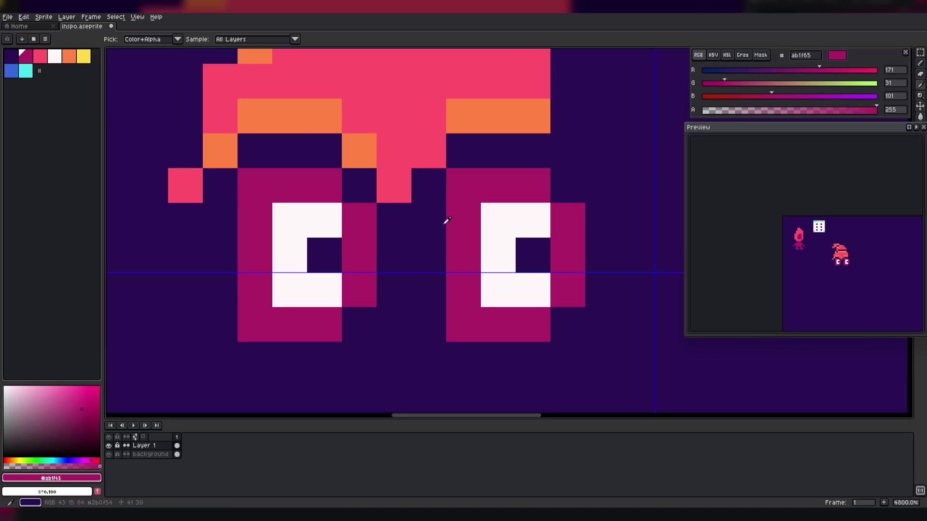
# Draw a one-pixel-high magenta bridge between the two eye frames.
pyautogui.moveTo(429, 251); pyautogui.dragTo(451, 265)
pyautogui.scroll(-1, 833, 280)
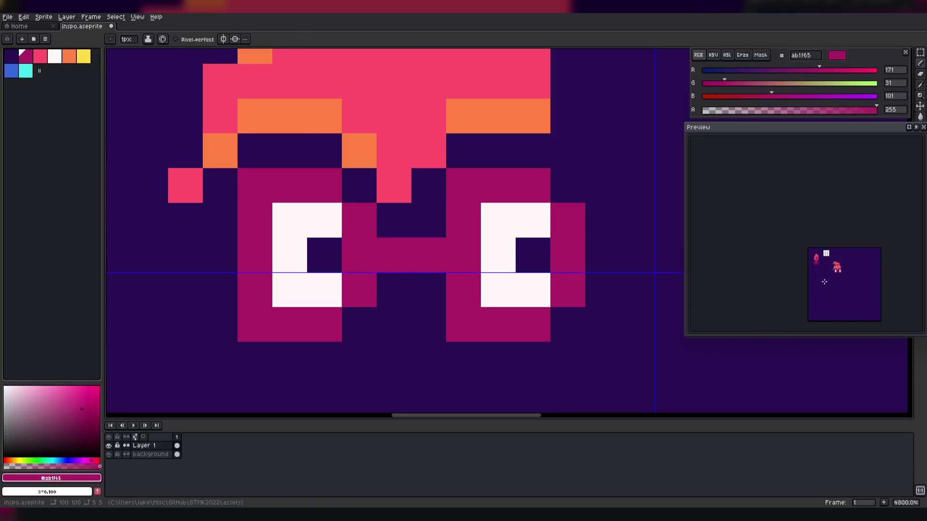
pyautogui.scroll(-3, 314, 213)
pyautogui.keyDown('alt'); pyautogui.click(272, 193); pyautogui.keyUp('alt')
pyautogui.click(277, 197)
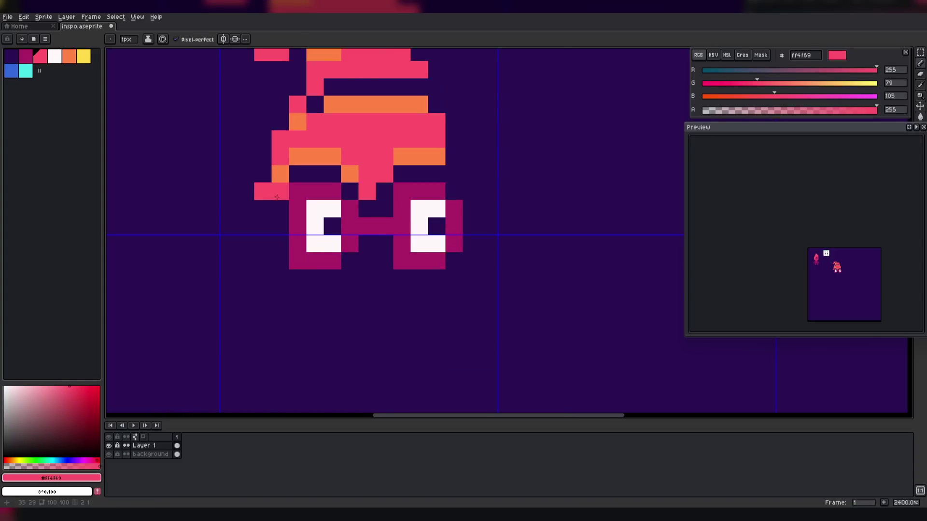
pyautogui.hotkey('ctrl', 'z')
# Delete the selected pixels of the character's second leg and undo the accidental clearing of the whole layer.
pyautogui.moveTo(433, 330); pyautogui.dragTo(468, 367)
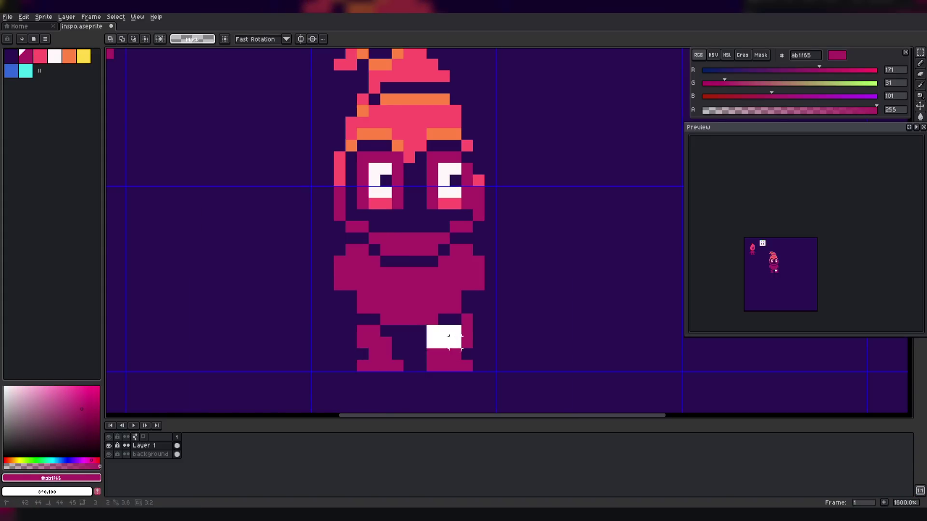
pyautogui.press('Delete')
pyautogui.click(467, 319)
pyautogui.press('Delete')
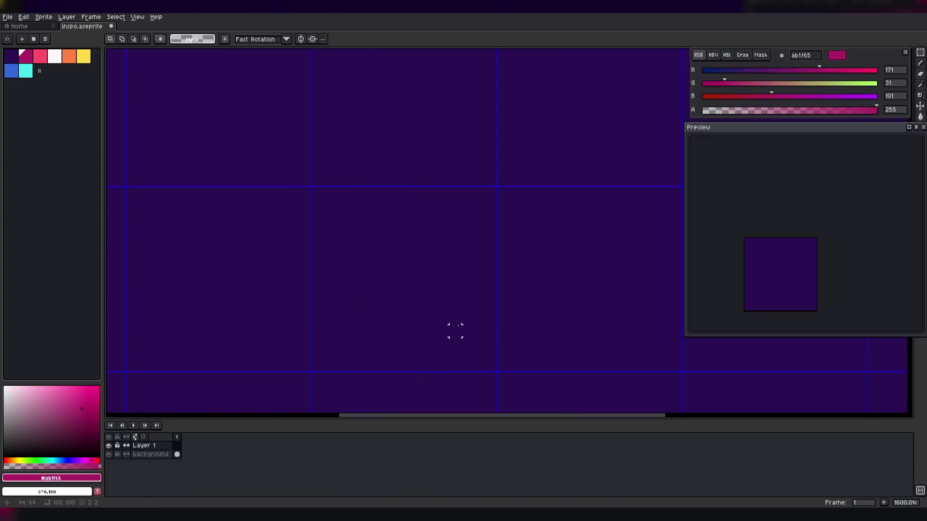
pyautogui.hotkey('ctrl', 'z')
pyautogui.moveTo(468, 321); pyautogui.dragTo(474, 326)
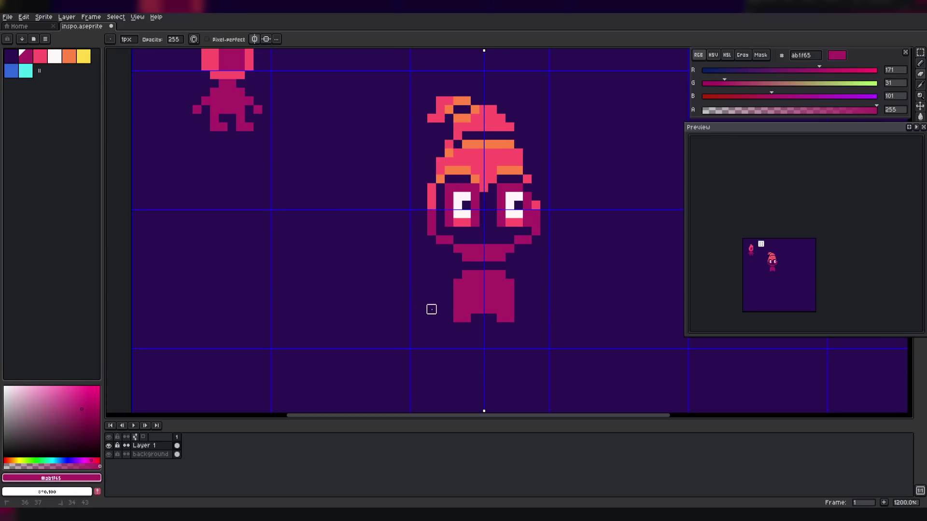
pyautogui.press('b')
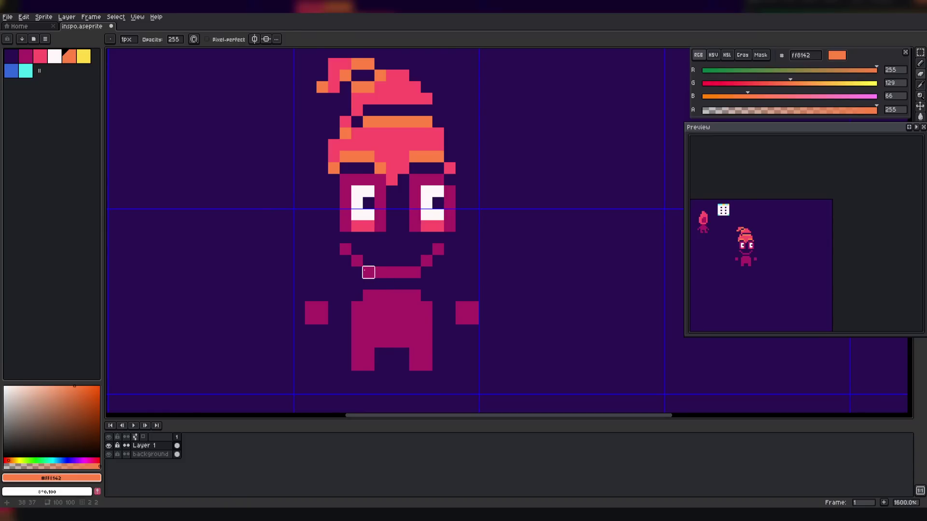
pyautogui.press('b')
pyautogui.click(344, 238)
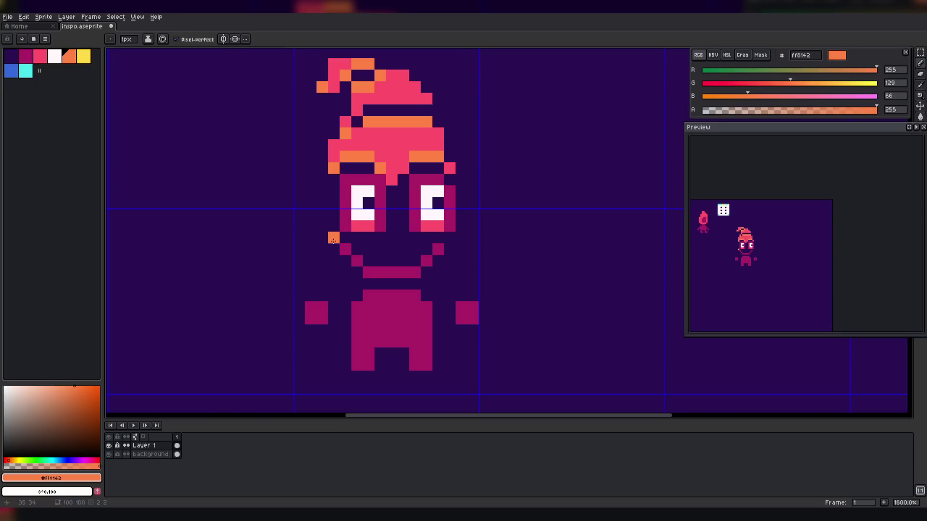
pyautogui.hotkey('ctrl', 'z')
pyautogui.scroll(-1, 796, 292)
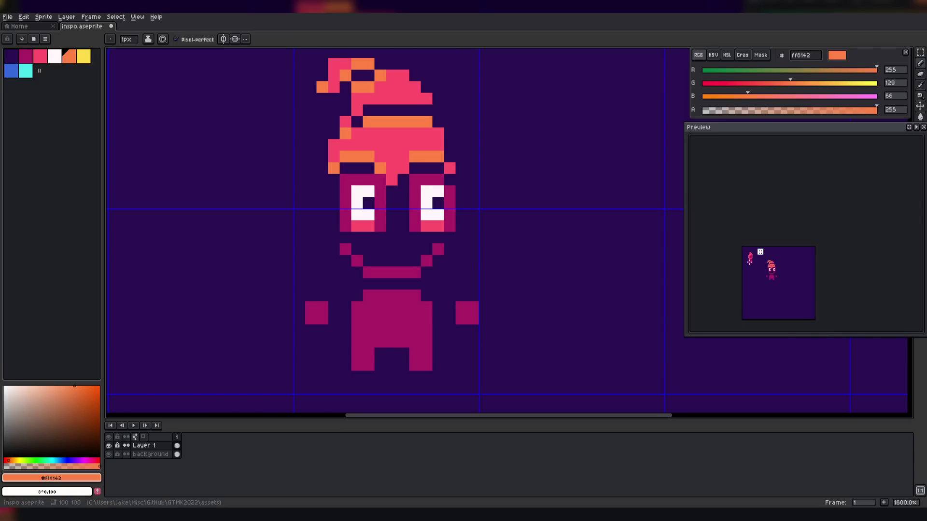
pyautogui.scroll(1, 750, 260)
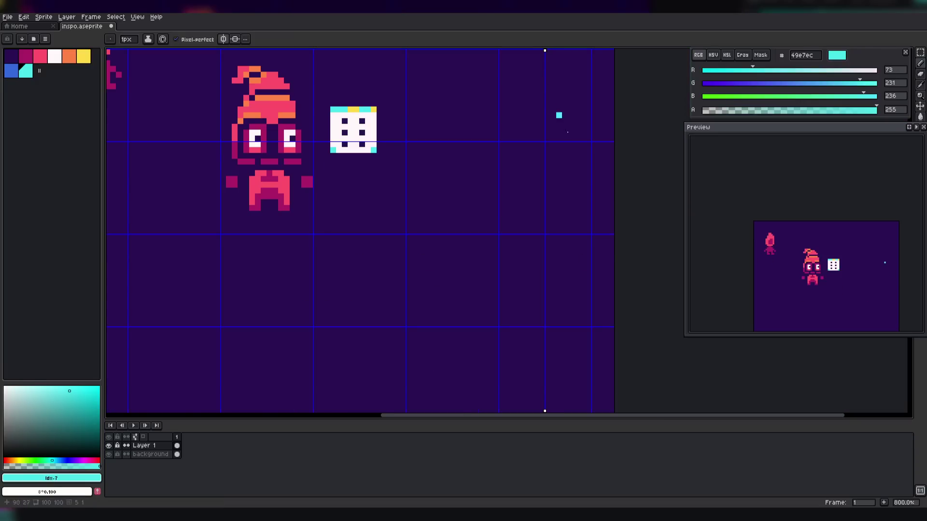
# Draw a mirrored cyan head and body for a second character in the empty area beyond the die.
pyautogui.scroll(3, 555, 159)
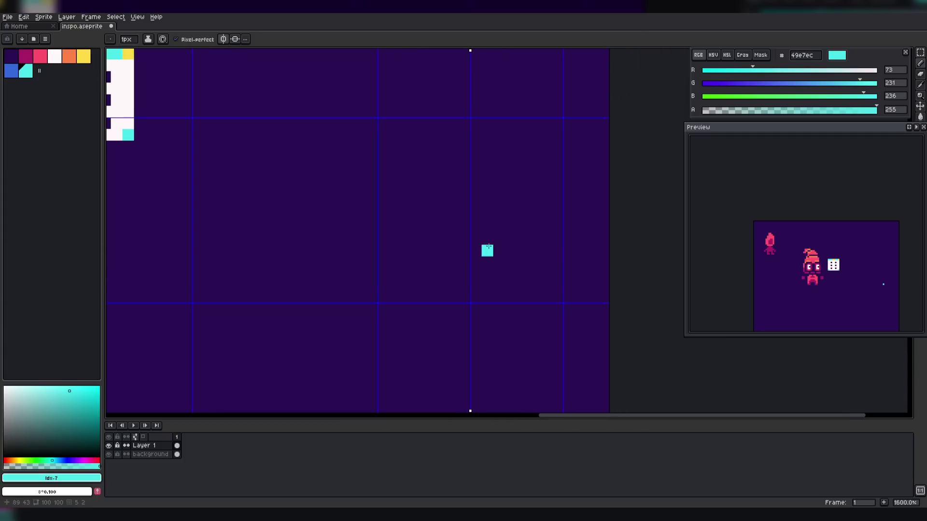
pyautogui.moveTo(421, 197); pyautogui.dragTo(503, 156)
pyautogui.moveTo(416, 207)
pyautogui.mouseDown()
pyautogui.moveTo(418, 278)
pyautogui.moveTo(509, 279)
pyautogui.mouseUp()
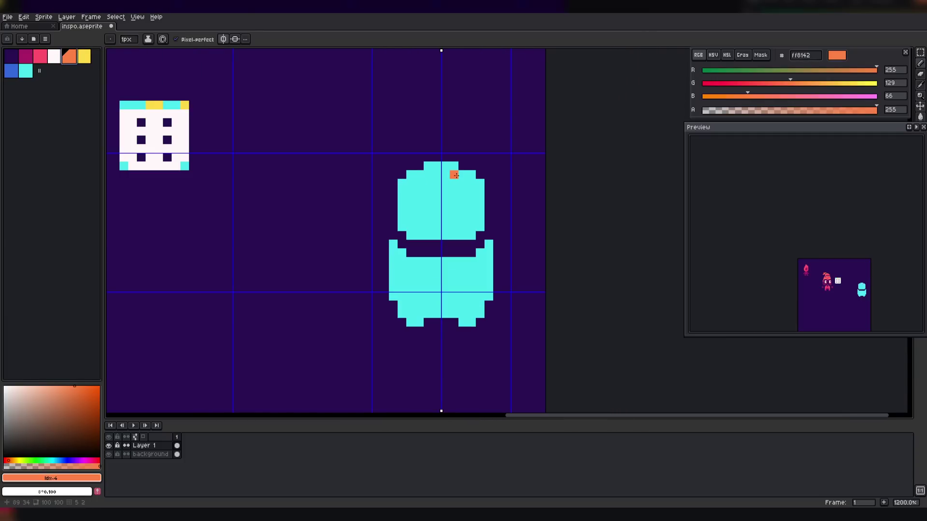
# Undo the orange stroke on the cyan head and paint white highlight pixels along its upper edge.
pyautogui.moveTo(454, 174); pyautogui.dragTo(471, 214)
pyautogui.hotkey('ctrl', 'z')
pyautogui.moveTo(437, 166); pyautogui.dragTo(423, 173)
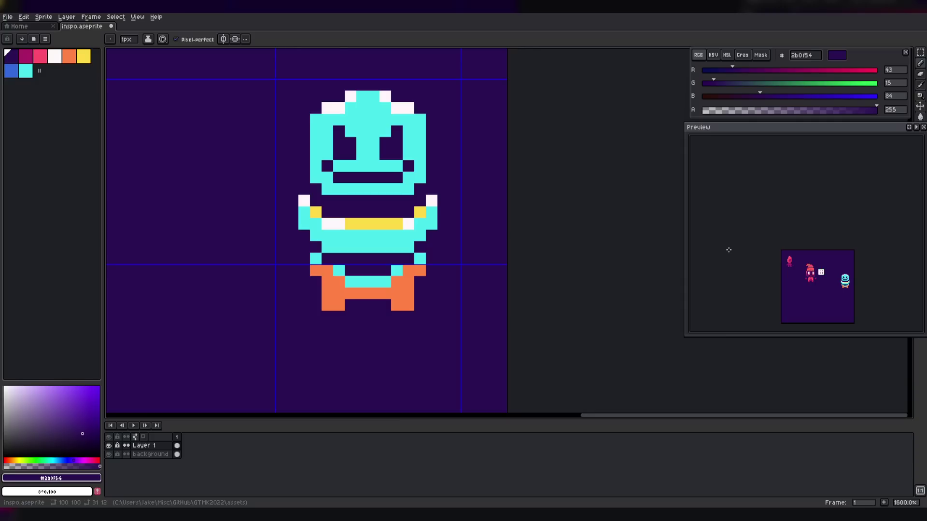
pyautogui.scroll(-5, 426, 211)
pyautogui.moveTo(343, 207); pyautogui.dragTo(486, 220, button='middle')
pyautogui.scroll(2, 487, 219)
pyautogui.scroll(-3, 407, 240)
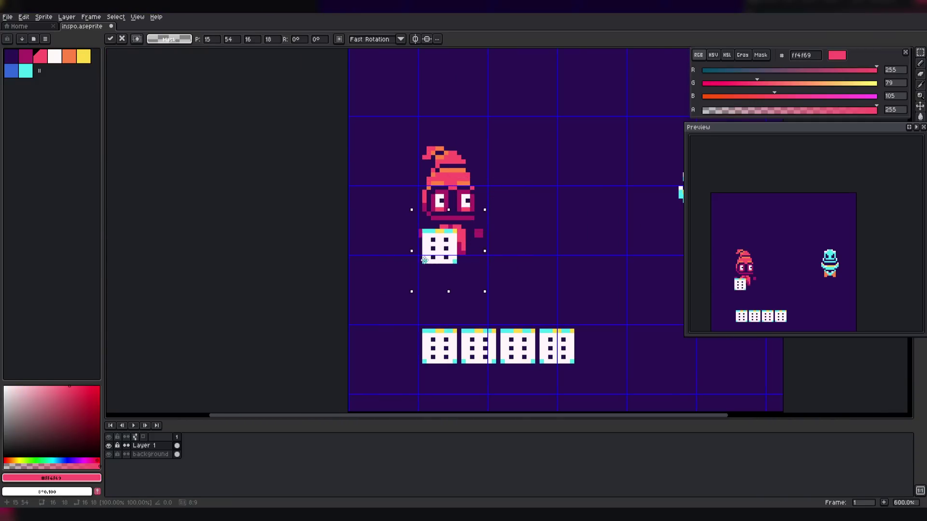
# Move the loose die off the red character into open space and place a copy of it beneath the cyan character.
pyautogui.moveTo(439, 244); pyautogui.dragTo(422, 309)
pyautogui.click(513, 307)
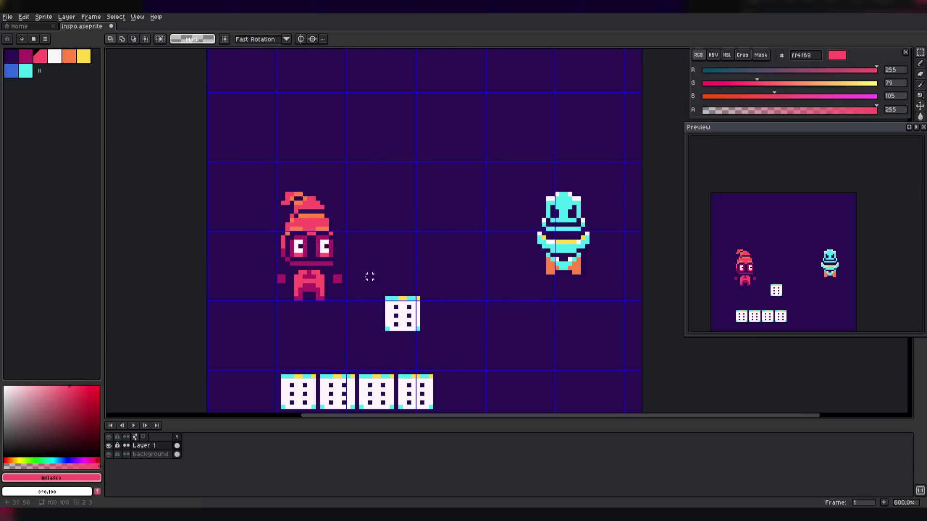
pyautogui.moveTo(366, 277); pyautogui.dragTo(440, 339)
pyautogui.keyDown('ctrl'); pyautogui.moveTo(405, 303); pyautogui.dragTo(563, 300); pyautogui.keyUp('ctrl')
pyautogui.scroll(-1, 804, 295)
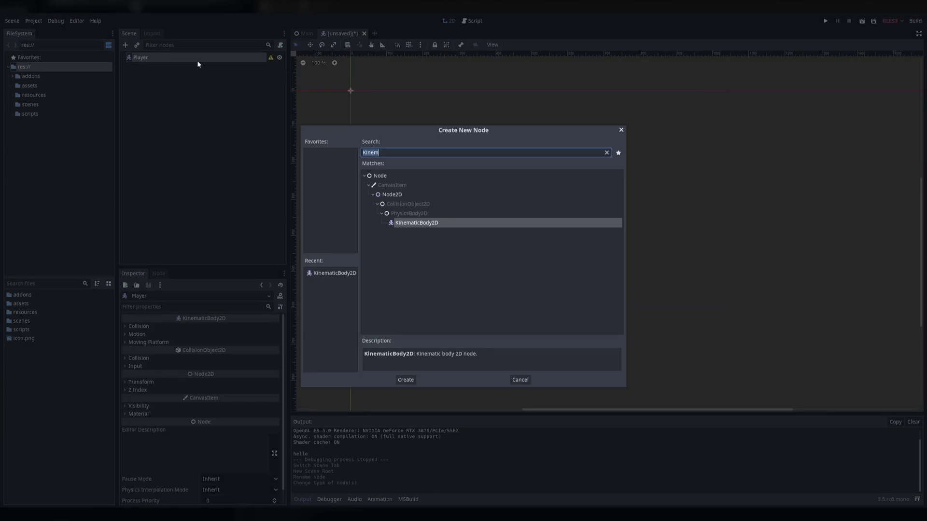
# Switch to Godot and search the node types for sprite to add a child under the Player node.
pyautogui.write('sprite')
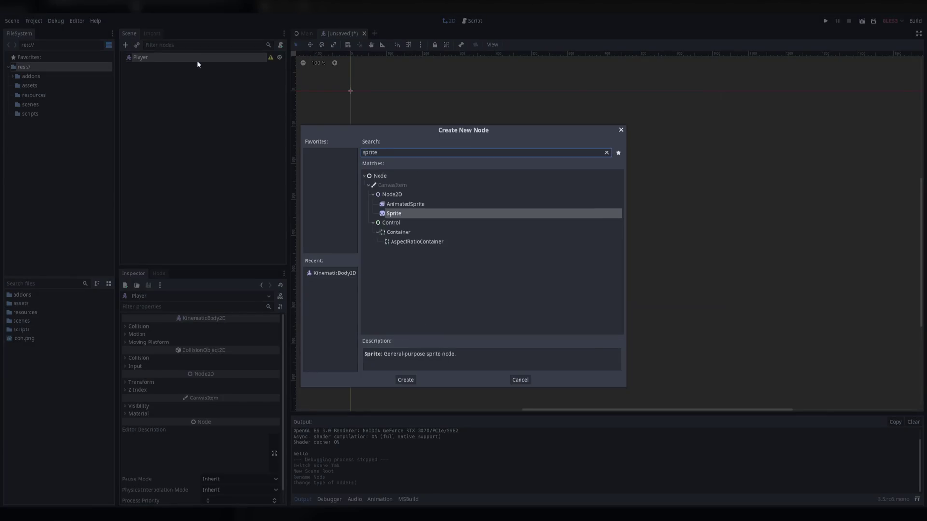
pyautogui.press('Up')
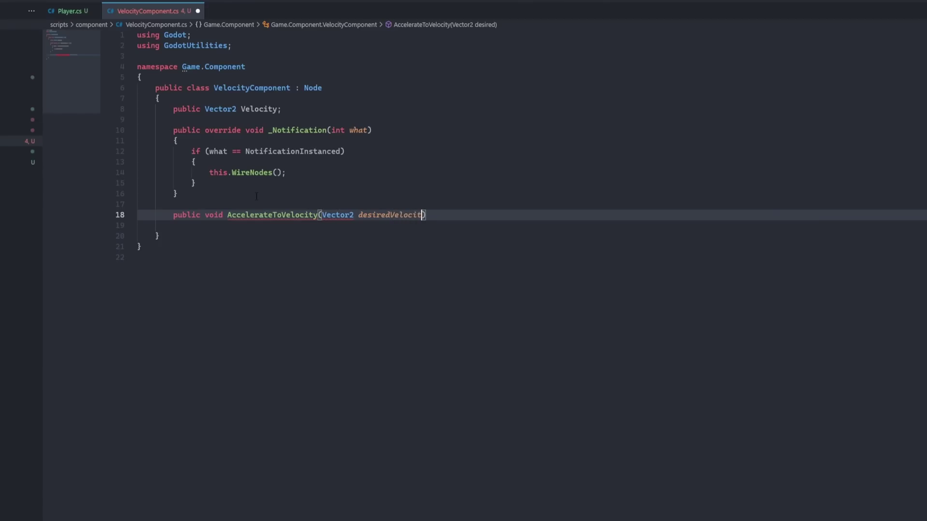
# Switch to VelocityComponent.cs in the code editor and insert an [Export] attribute line at the start of the VelocityComponent class.
pyautogui.click(371, 110)
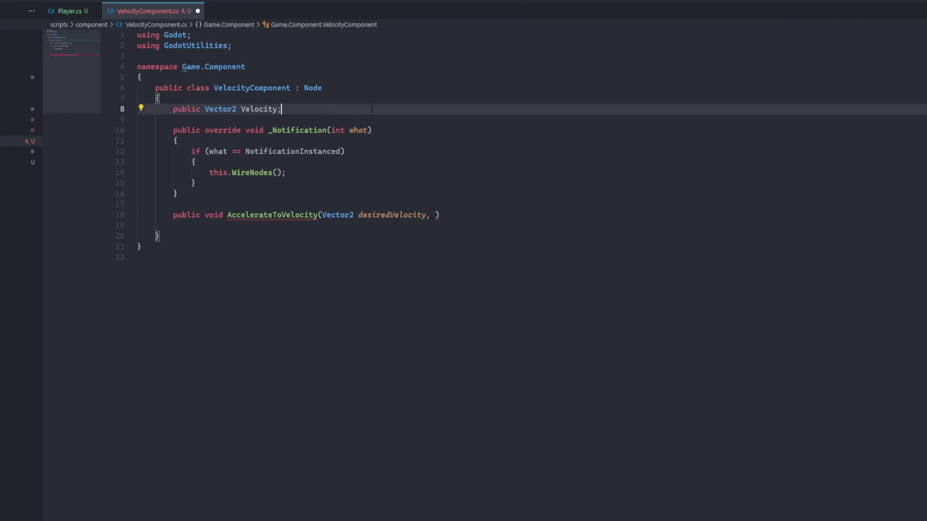
pyautogui.press('Return')
pyautogui.press('Return')
pyautogui.hotkey('alt', 'Up')
pyautogui.hotkey('alt', 'Up')
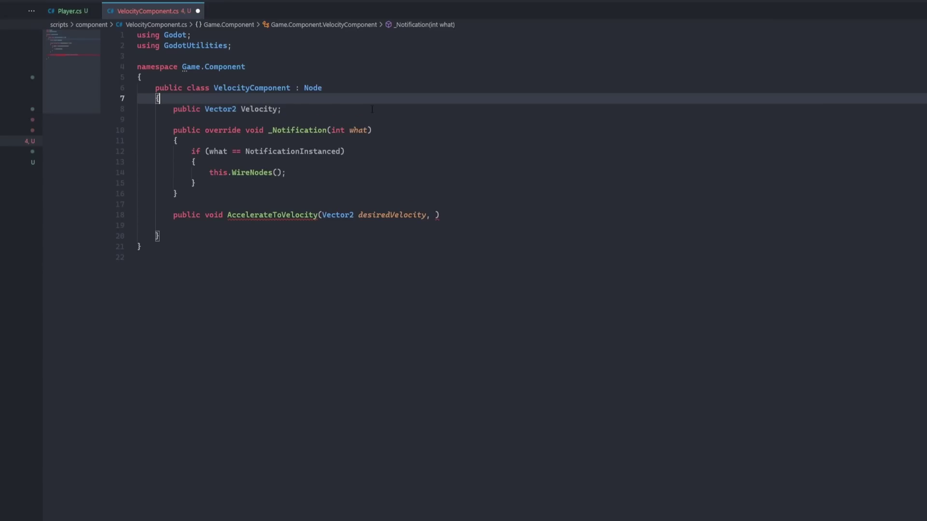
pyautogui.write('[Export]')
pyautogui.press('Return')
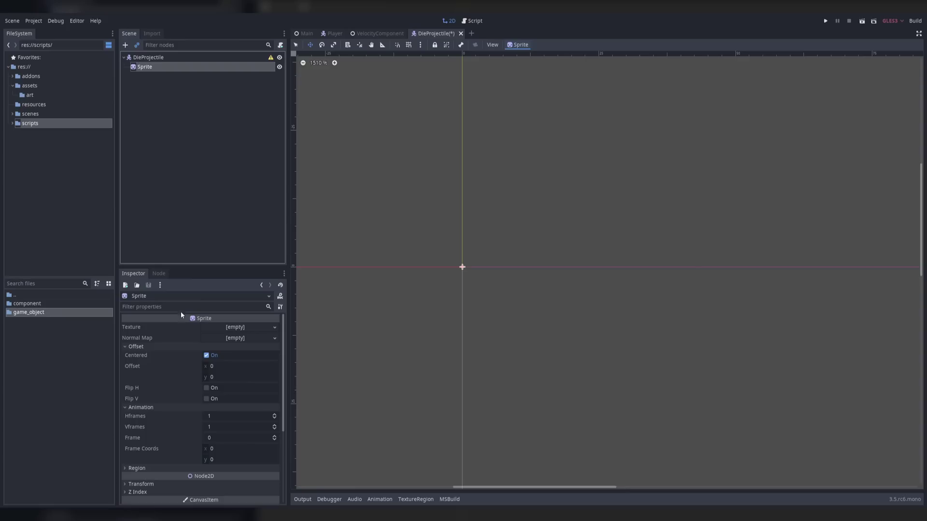
# Assign dice1.png from the assets/art folder as the texture of the Sprite node in Godot's DieProjectile scene.
pyautogui.click(162, 60)
pyautogui.click(159, 66)
pyautogui.click(29, 95)
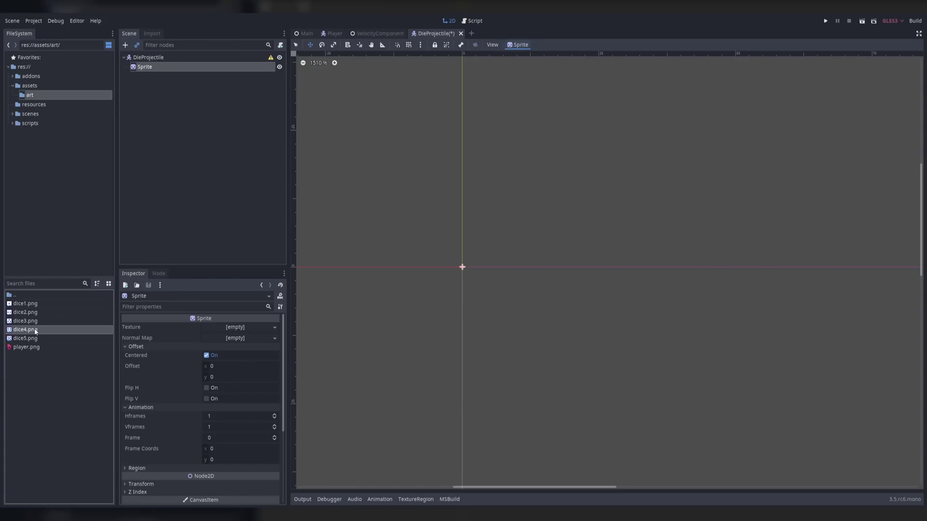
pyautogui.moveTo(30, 303); pyautogui.dragTo(235, 328)
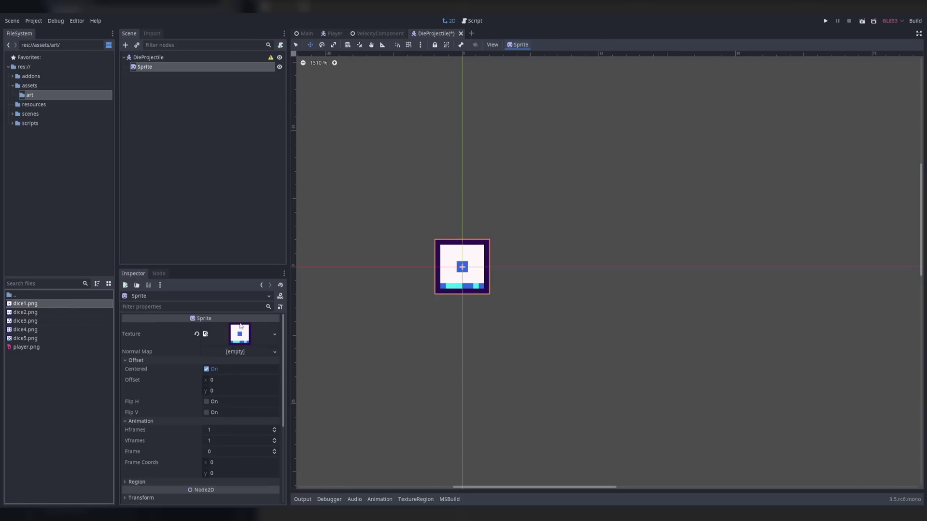
# Select the DieProjectile root node.
pyautogui.click(374, 244)
pyautogui.scroll(-3, 374, 244)
pyautogui.scroll(-3, 516, 272)
pyautogui.scroll(6, 474, 276)
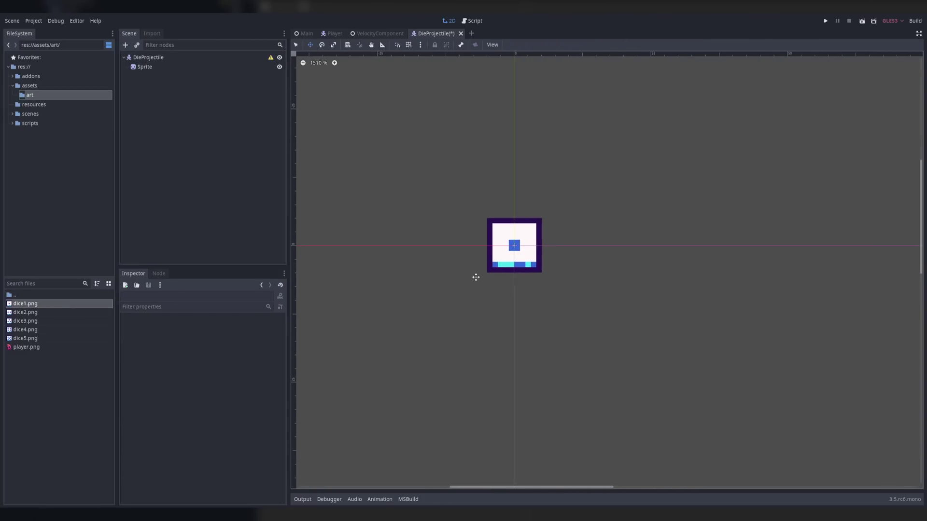
pyautogui.click(167, 60)
pyautogui.scroll(-2, 540, 200)
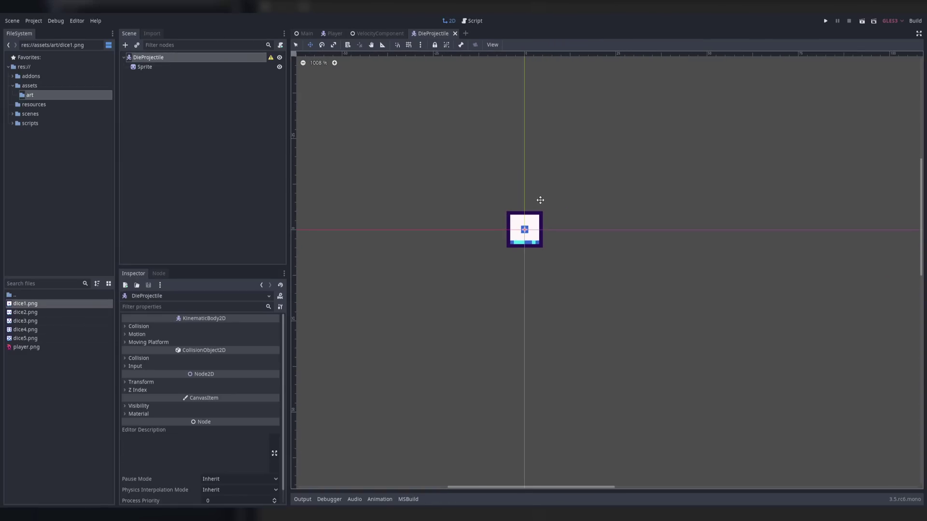
pyautogui.scroll(3, 541, 191)
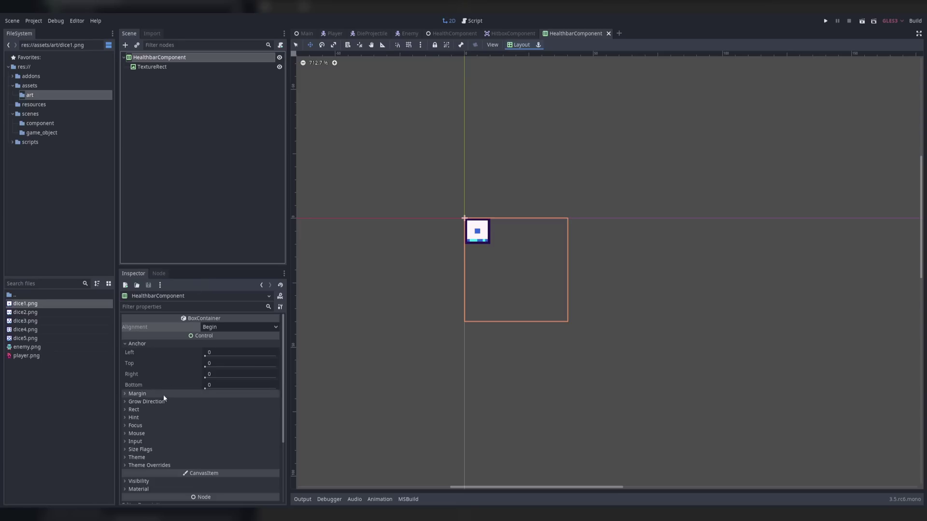
# Set the horizontal minimum size of the HealthbarComponent root container to 100.
pyautogui.click(166, 410)
pyautogui.scroll(-2, 231, 427)
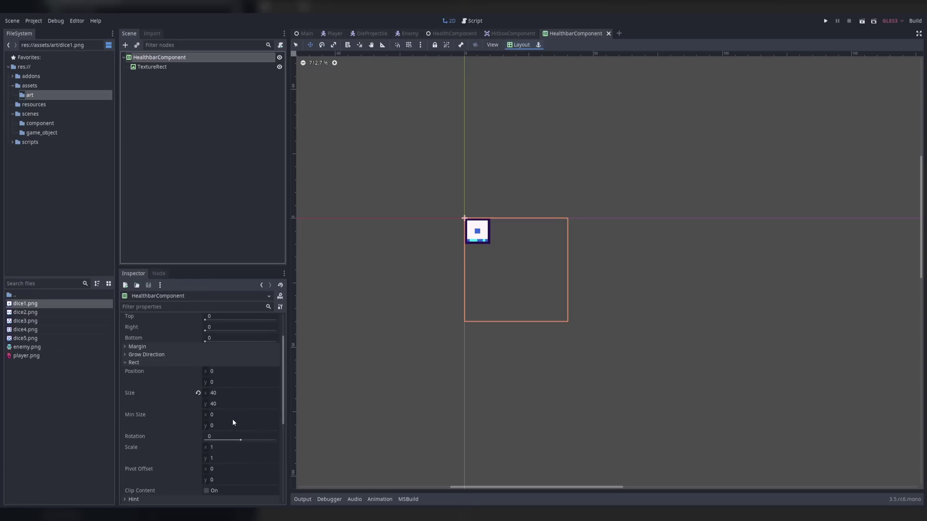
pyautogui.click(233, 416)
pyautogui.write('100')
pyautogui.press('Return')
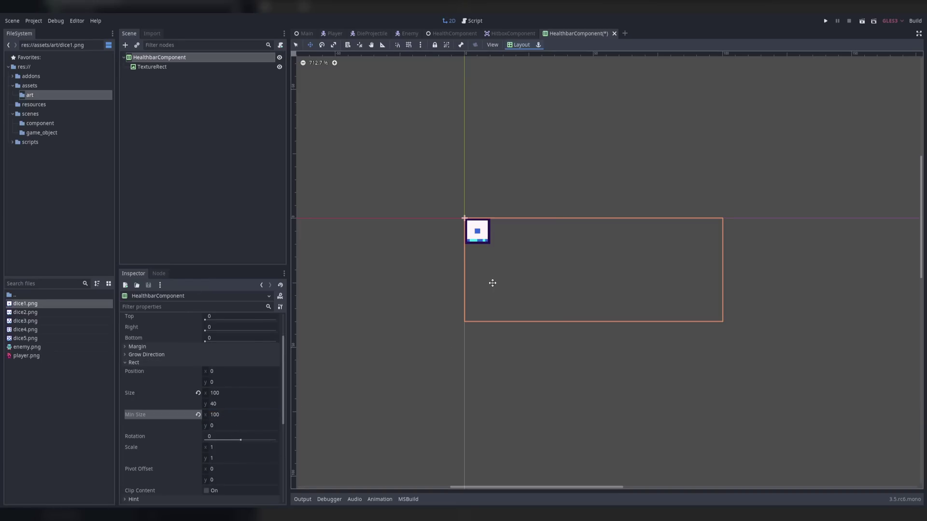
# Set the horizontal minimum size of the HealthbarComponent root container to 200 and run the project.
pyautogui.scroll(2, 514, 259)
pyautogui.click(227, 414)
pyautogui.write('200')
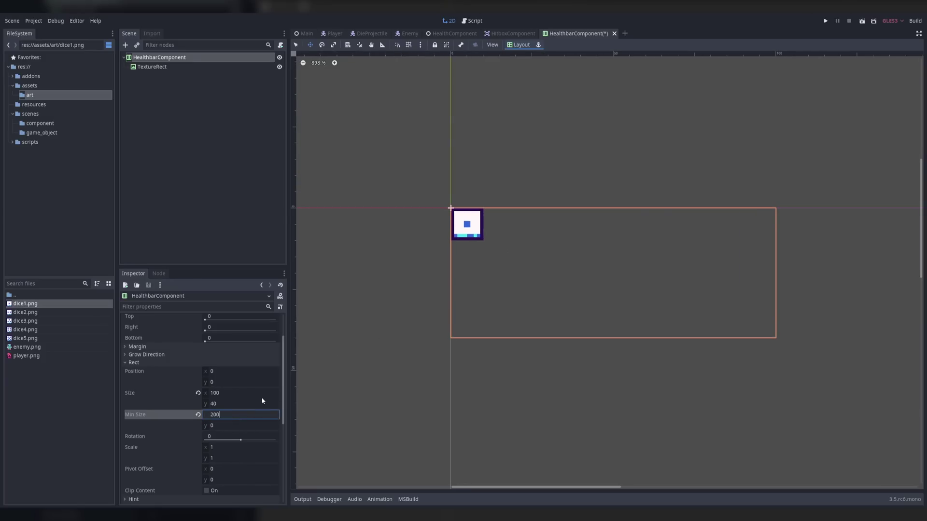
pyautogui.press('Return')
pyautogui.scroll(-4, 623, 265)
pyautogui.press('F5')
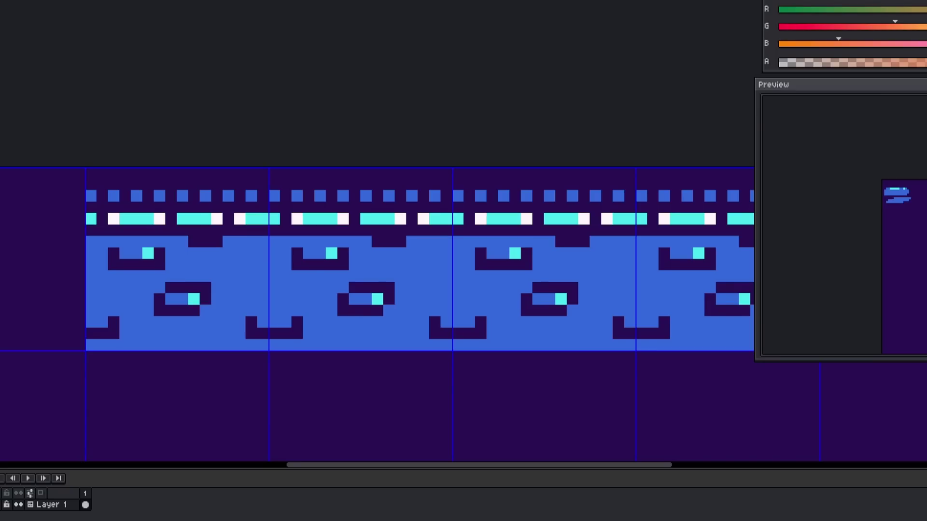
# Switch to the wall tile in Aseprite and recolour the cyan dashes along its upper border orange.
pyautogui.moveTo(239, 219); pyautogui.dragTo(274, 221)
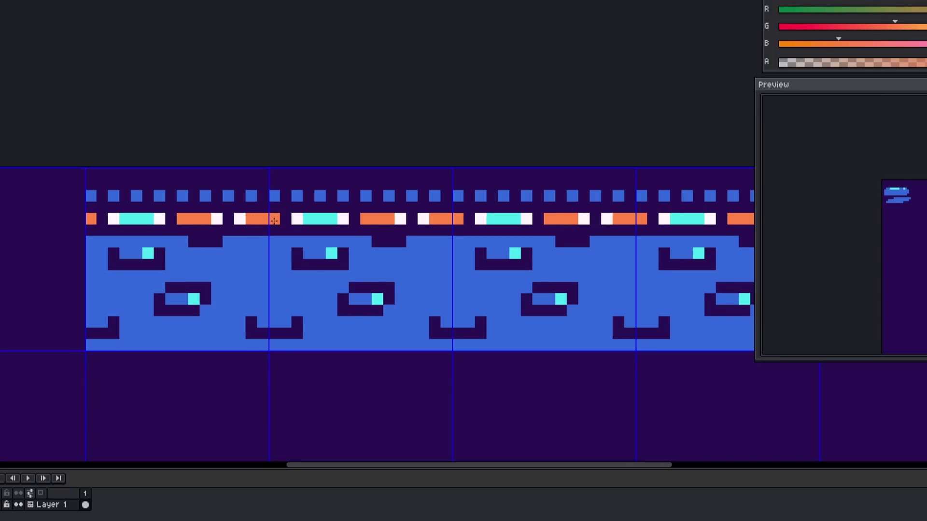
pyautogui.moveTo(161, 222); pyautogui.dragTo(147, 221)
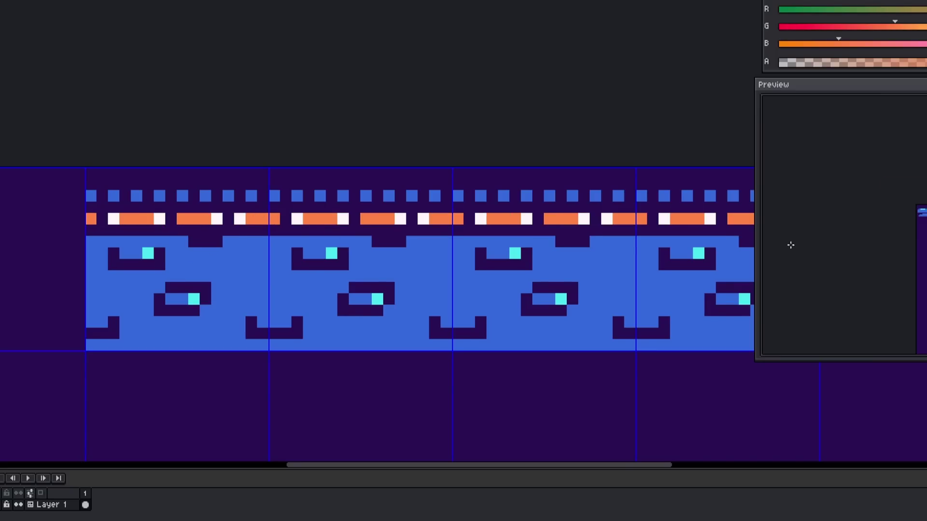
pyautogui.scroll(-1, 393, 225)
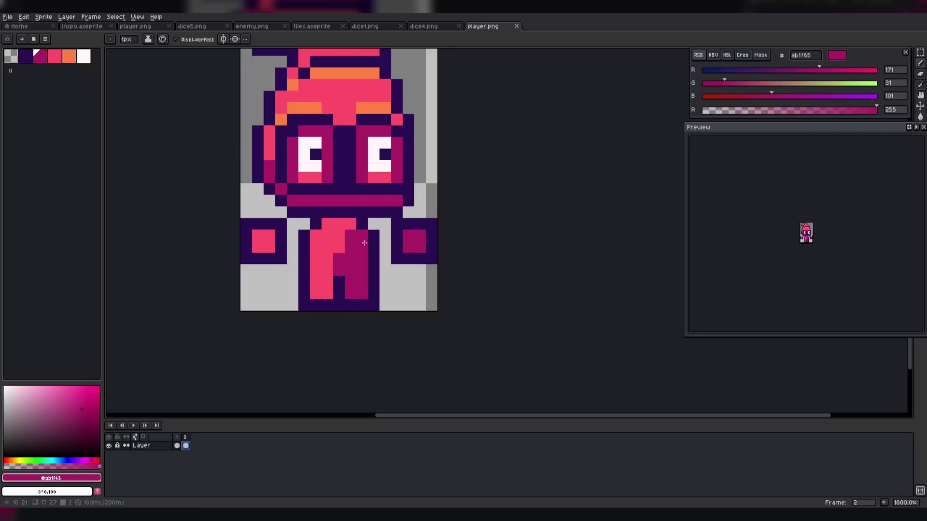
# Undo the last leg edit in player.png and compare the leg poses in animation frames 1, 2 and 3.
pyautogui.click(178, 445)
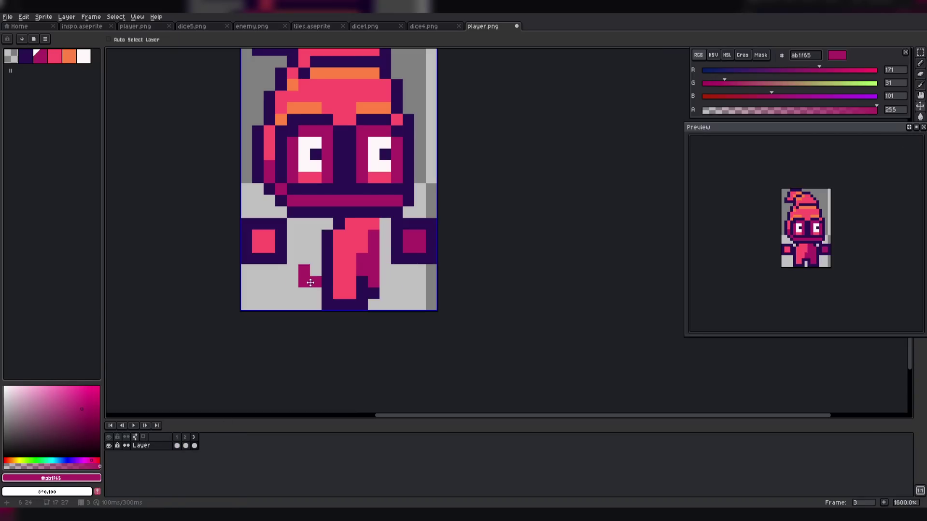
pyautogui.hotkey('ctrl', 'z')
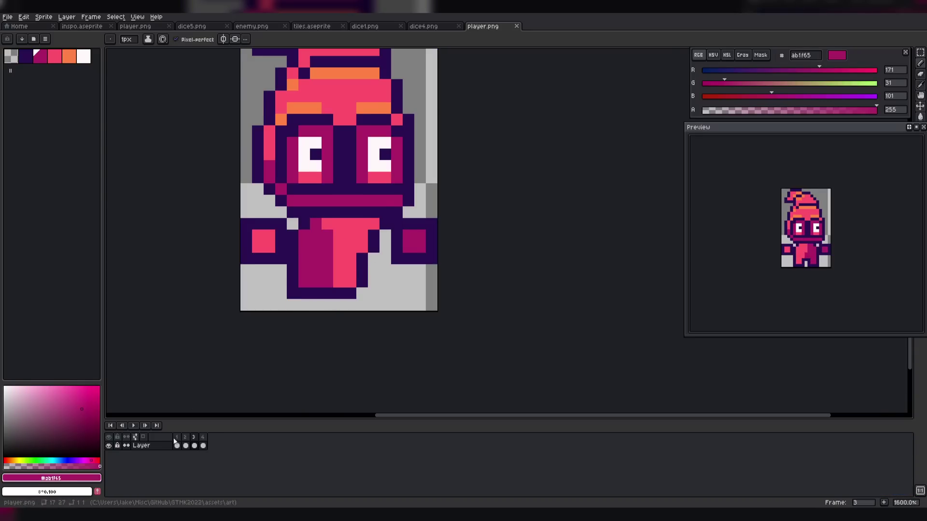
pyautogui.click(176, 438)
pyautogui.click(187, 437)
pyautogui.click(195, 437)
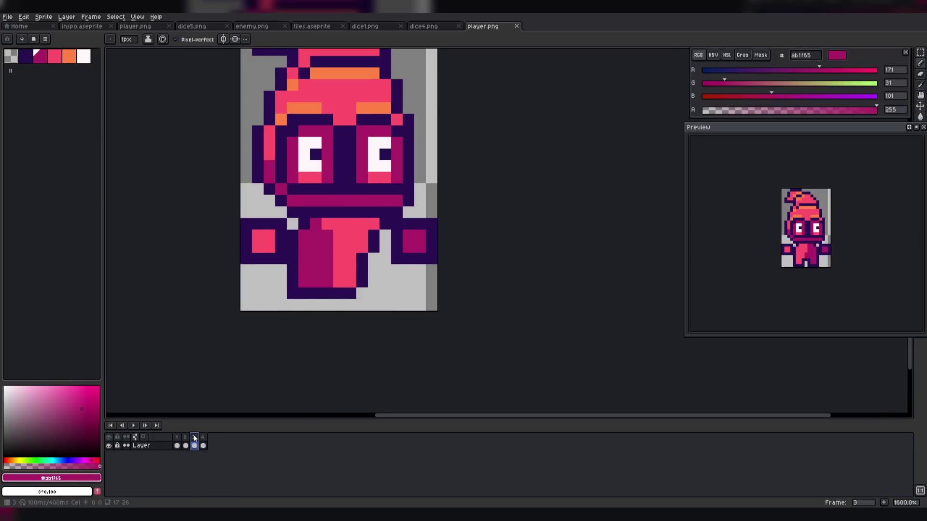
pyautogui.click(185, 438)
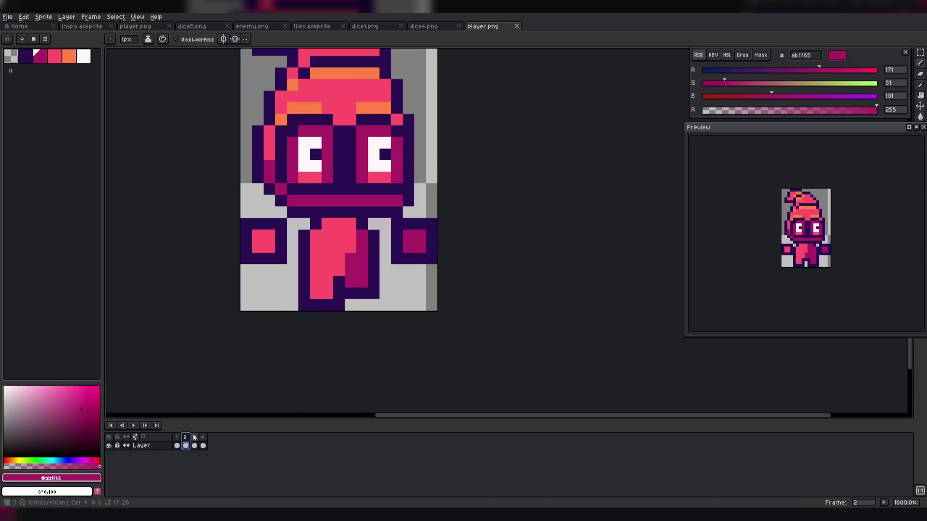
pyautogui.click(197, 437)
# Try to rework the player's body in frame 3, selecting the left part of the torso and legs and comparing it with frame 1.
pyautogui.press('r')
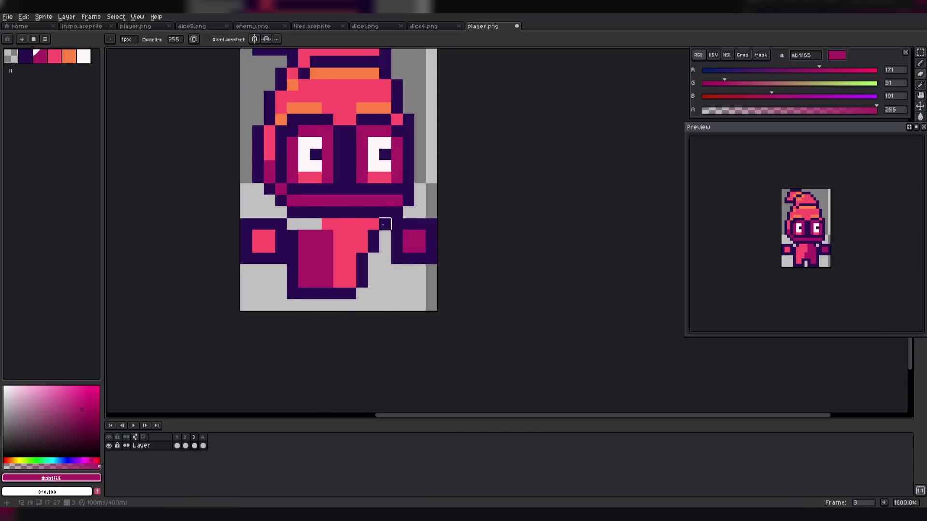
pyautogui.press('m')
pyautogui.moveTo(297, 217); pyautogui.dragTo(358, 312)
pyautogui.click(196, 438)
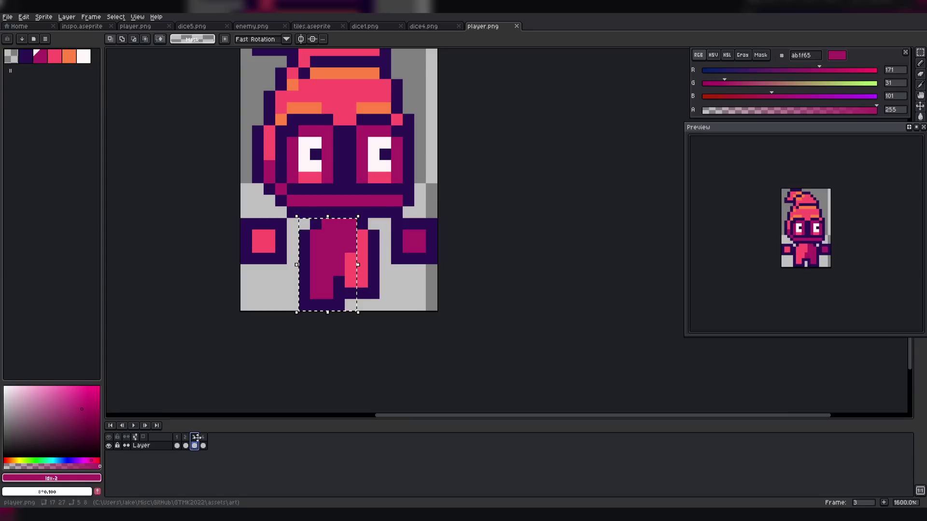
pyautogui.press('Home')
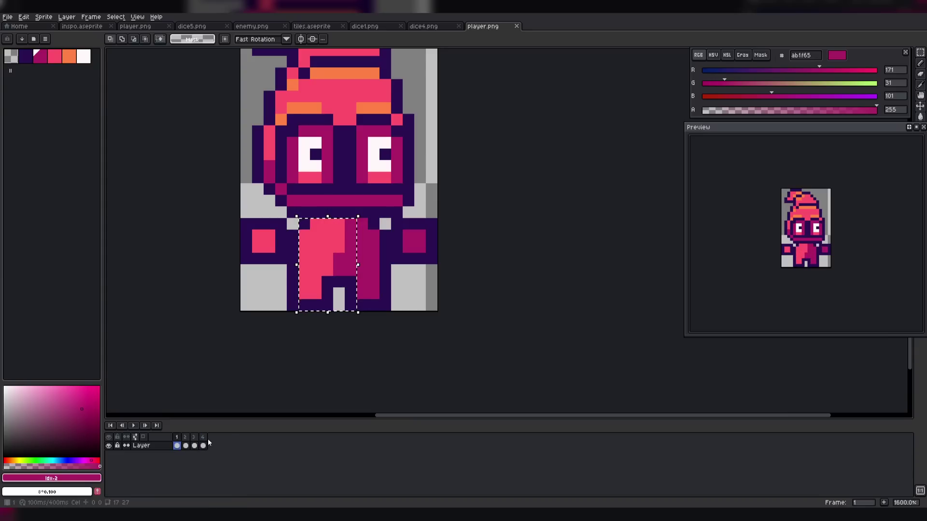
# Undo the last six edits to the player sprite's animation frames.
pyautogui.hotkey('ctrl', 'z')
pyautogui.hotkey('ctrl', 'z')
pyautogui.hotkey('ctrl', 'z')
pyautogui.hotkey('ctrl', 'z')
pyautogui.hotkey('ctrl', 'z')
pyautogui.hotkey('ctrl', 'z')
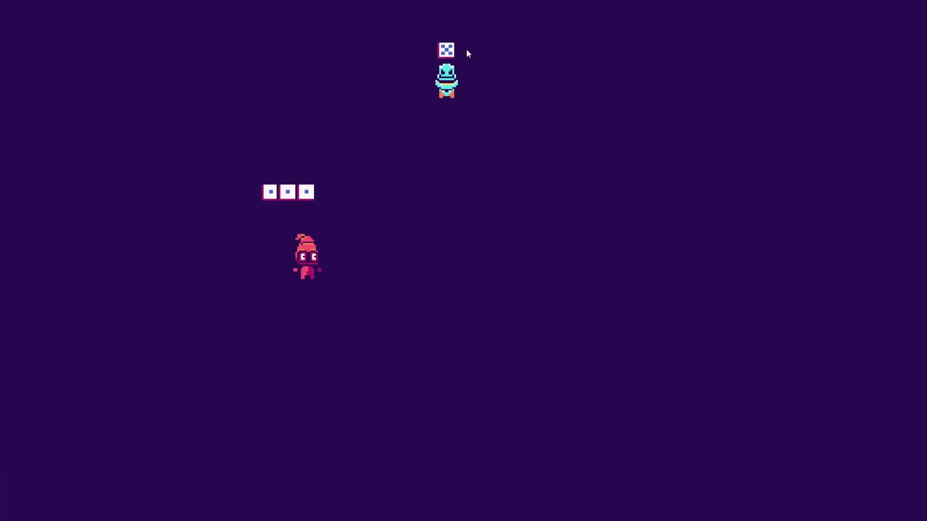
# Steer the player character up and sideways in the running game to test its movement.
pyautogui.press('d')
pyautogui.press('w')
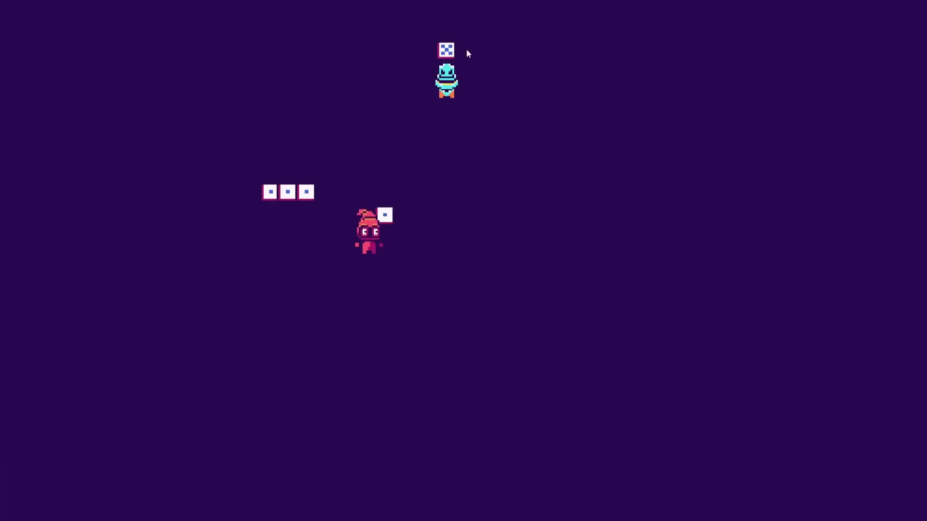
pyautogui.press('d')
pyautogui.press('a')
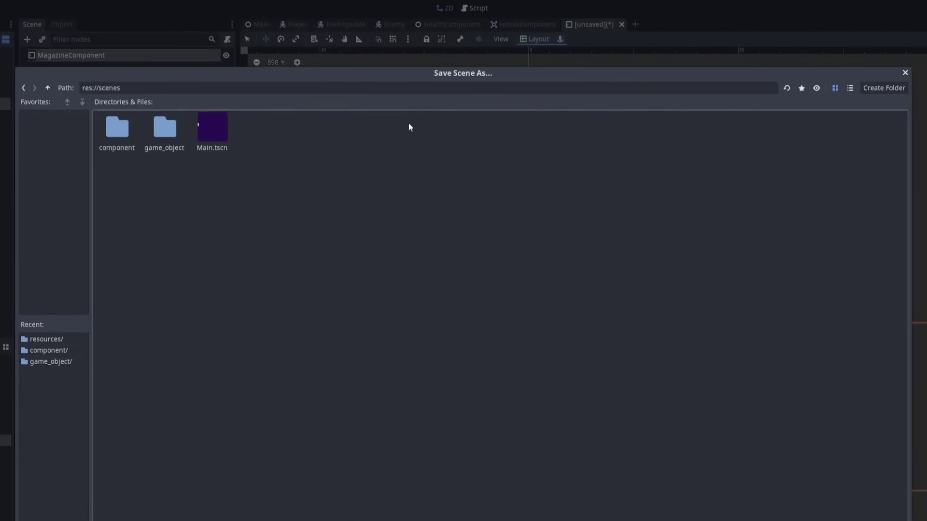
# Save the new MagazineComponent scene in Godot's res://scenes/component folder.
pyautogui.doubleClick(116, 126)
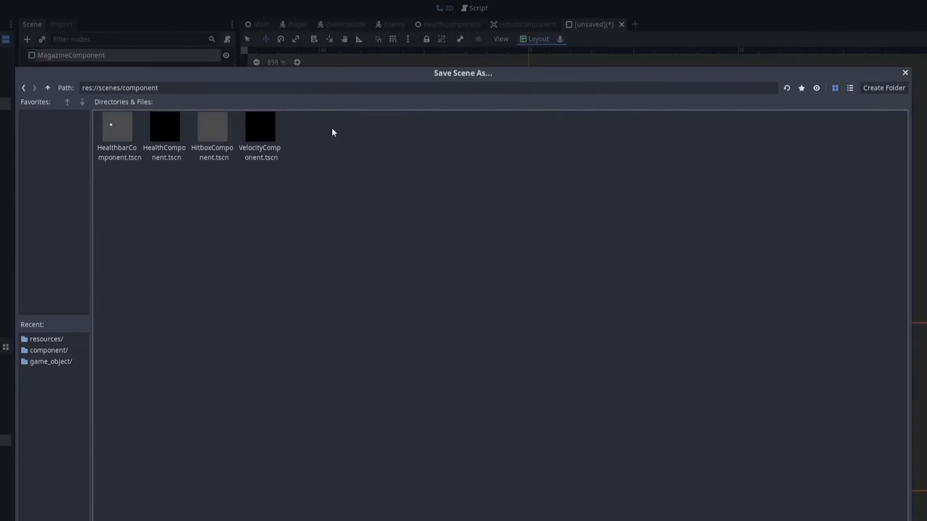
pyautogui.click(310, 520)
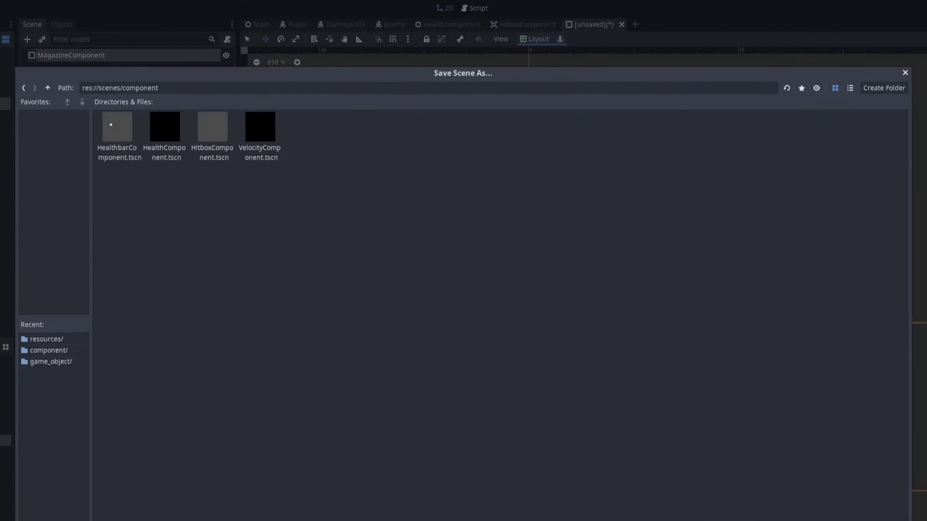
pyautogui.press('Return')
# Add an HBoxContainer as a child node of the MagazineComponent root.
pyautogui.rightClick(142, 55)
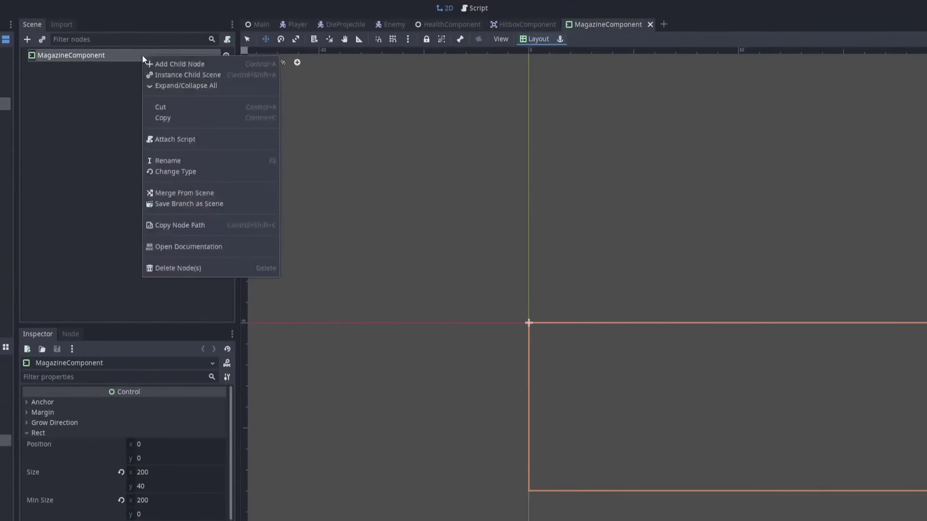
pyautogui.click(181, 70)
pyautogui.press('Escape')
pyautogui.rightClick(158, 60)
pyautogui.click(167, 63)
pyautogui.write('b')
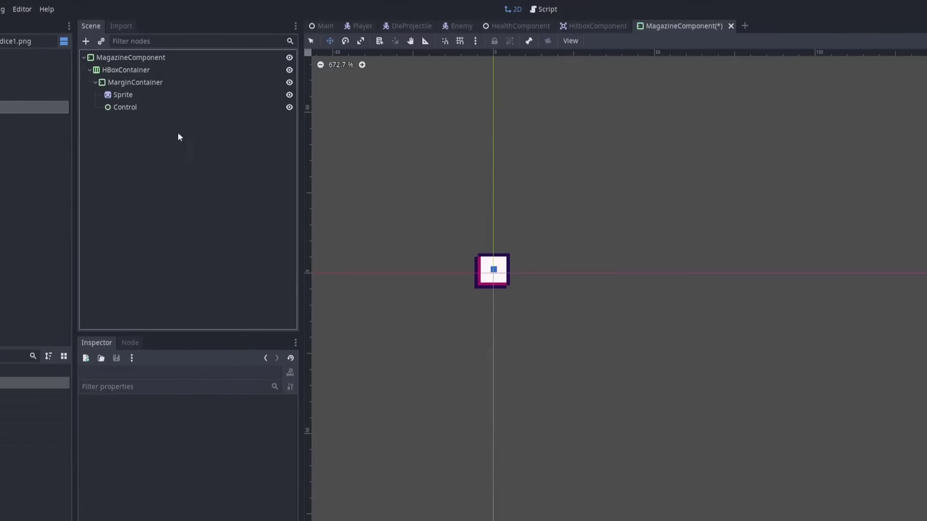
# Make the Sprite a child of the Control node, reset its position to 0 and save the scene.
pyautogui.moveTo(134, 93); pyautogui.dragTo(126, 105)
pyautogui.click(127, 97)
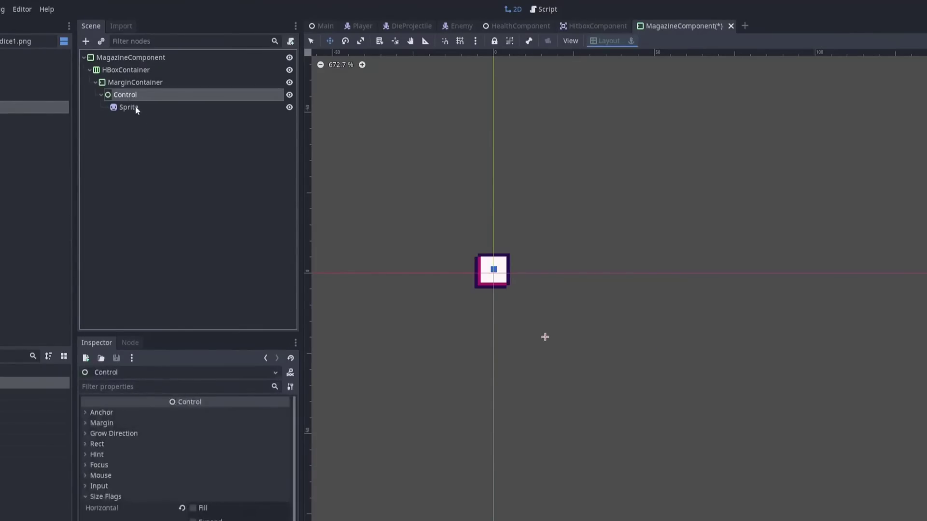
pyautogui.click(149, 108)
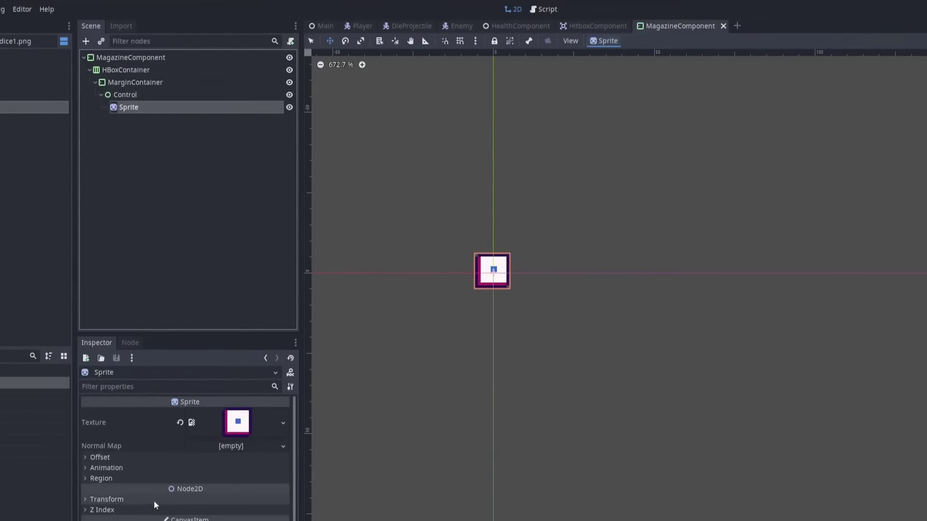
pyautogui.click(122, 500)
pyautogui.click(183, 512)
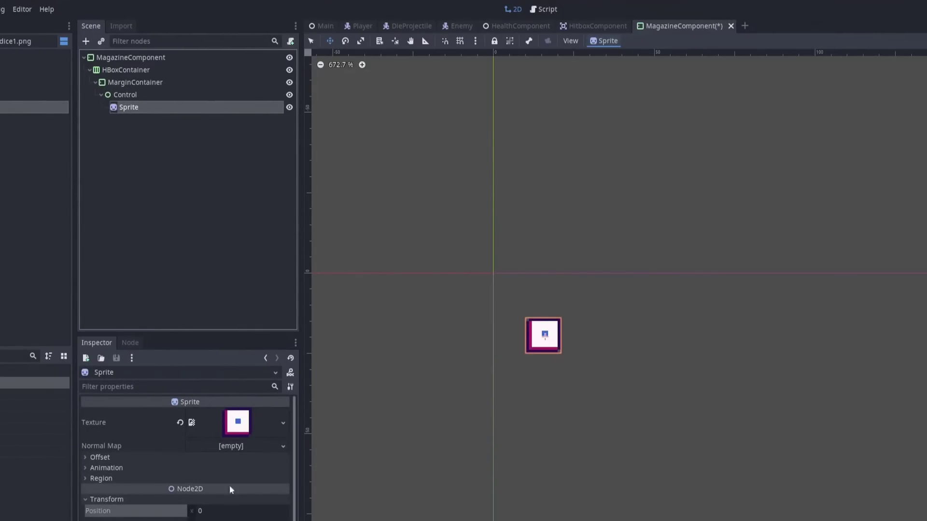
pyautogui.hotkey('ctrl', 's')
# Collapse the MarginContainer branch and duplicate the MarginContainer with its die sprite twice inside the HBoxContainer.
pyautogui.scroll(5, 507, 314)
pyautogui.moveTo(542, 314); pyautogui.dragTo(469, 199, button='middle')
pyautogui.click(126, 69)
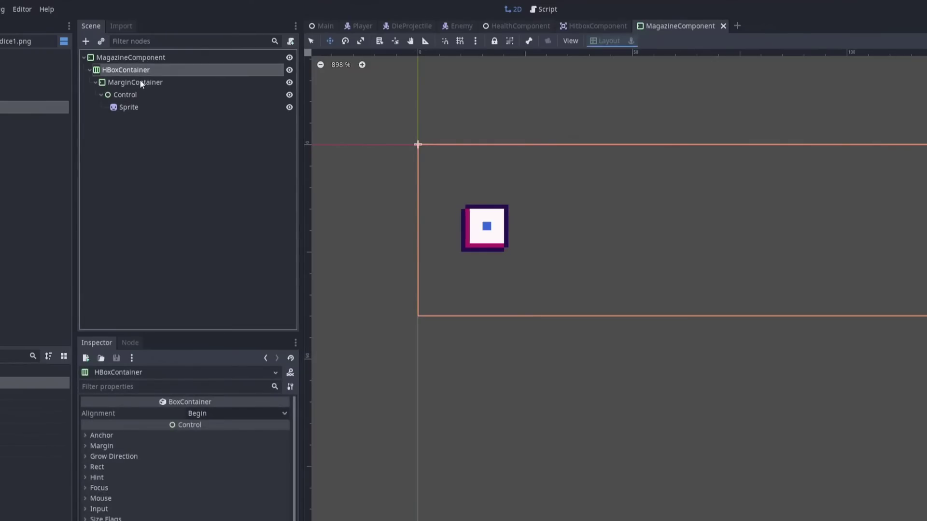
pyautogui.click(104, 96)
pyautogui.click(100, 95)
pyautogui.click(141, 85)
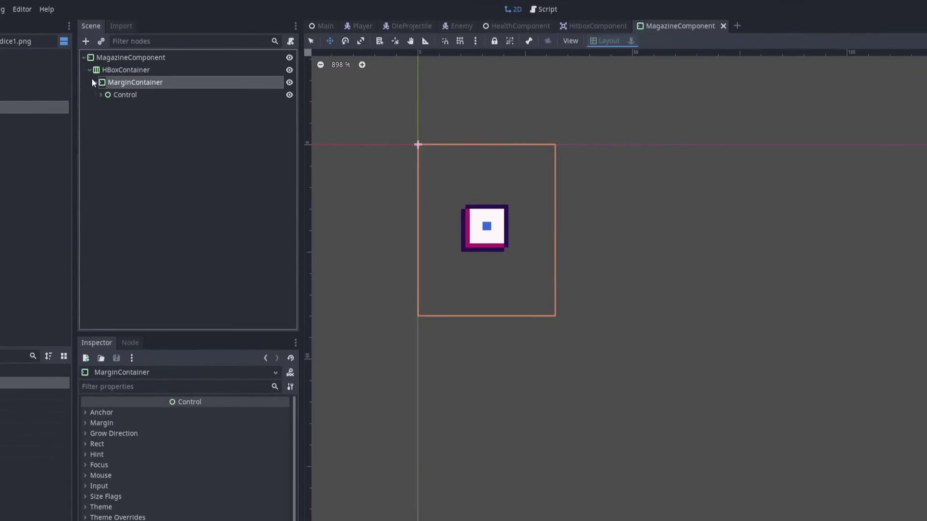
pyautogui.click(95, 82)
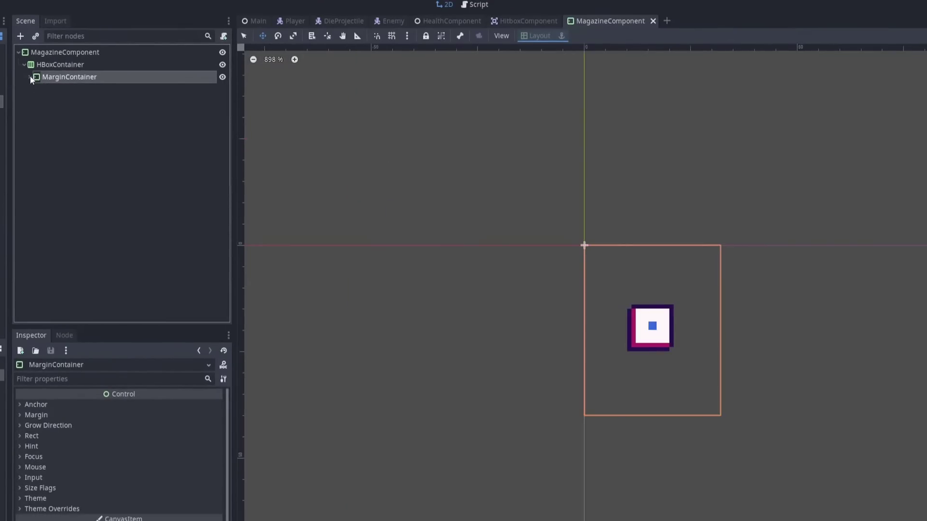
pyautogui.scroll(-1, 517, 223)
pyautogui.scroll(-2, 517, 223)
pyautogui.hotkey('ctrl', 'd')
pyautogui.scroll(-2, 515, 222)
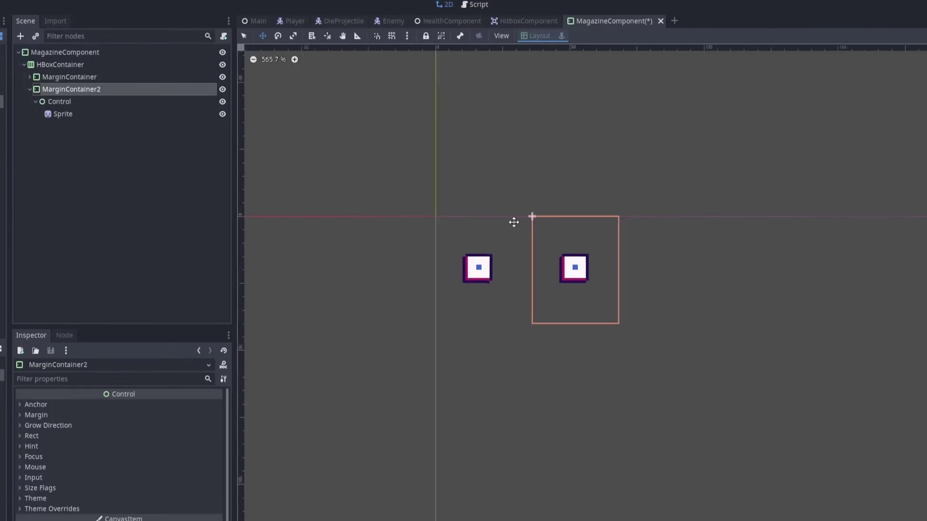
pyautogui.hotkey('ctrl', 'd')
pyautogui.scroll(-4, 585, 228)
pyautogui.click(60, 102)
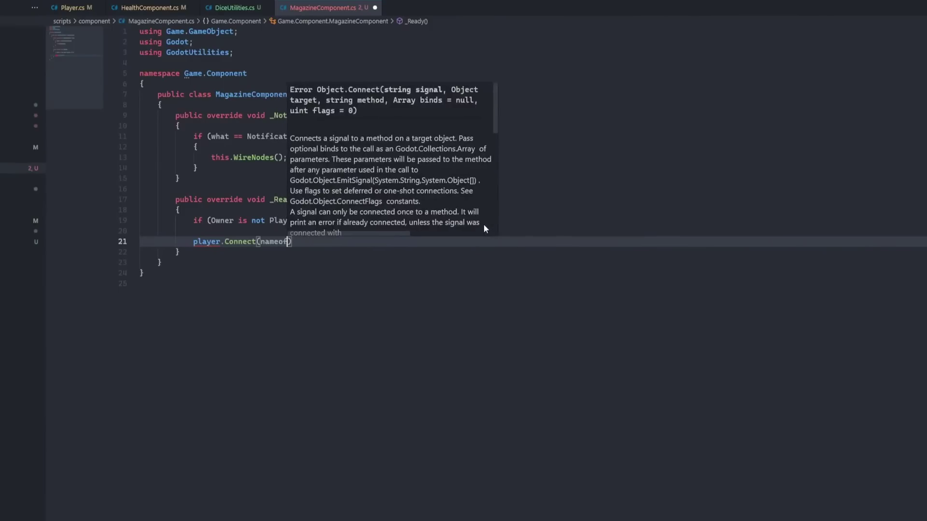
# In the code editor, complete the nameof argument of player.Connect in MagazineComponent's _Ready with the suggested Player.Dice signal.
pyautogui.write('Playe')
pyautogui.press('BackSpace')
pyautogui.write('yer.Dice')
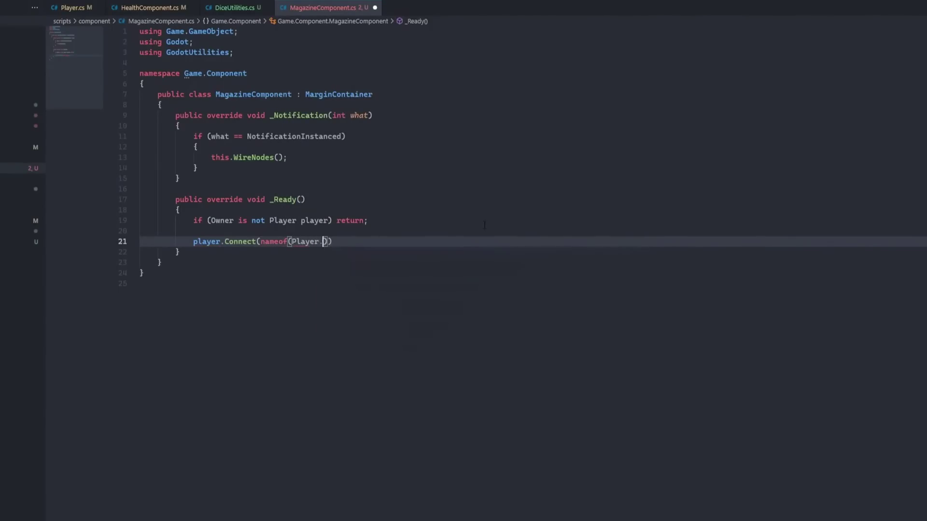
pyautogui.press('Down')
pyautogui.press('Return')
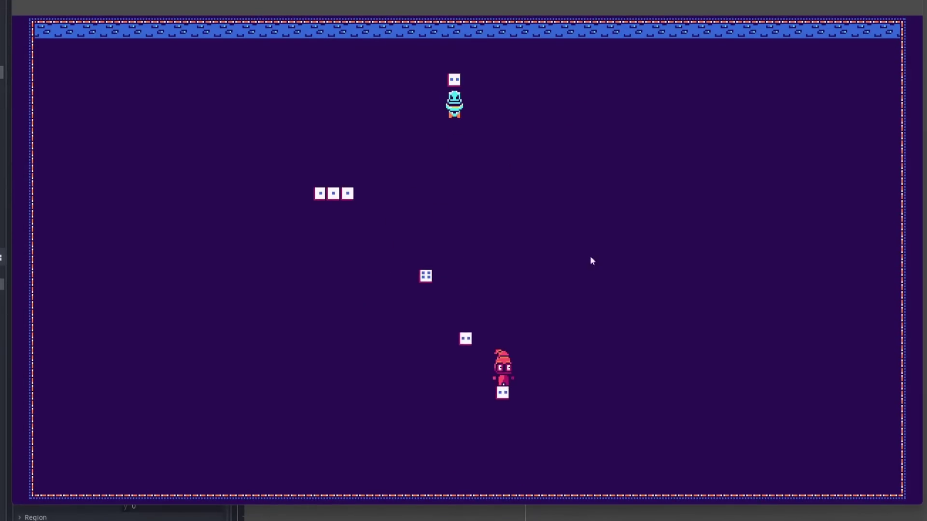
# Playtest the magazine display by moving the player right and downward while throwing dice.
pyautogui.click(591, 258)
pyautogui.press('d')
pyautogui.press('s')
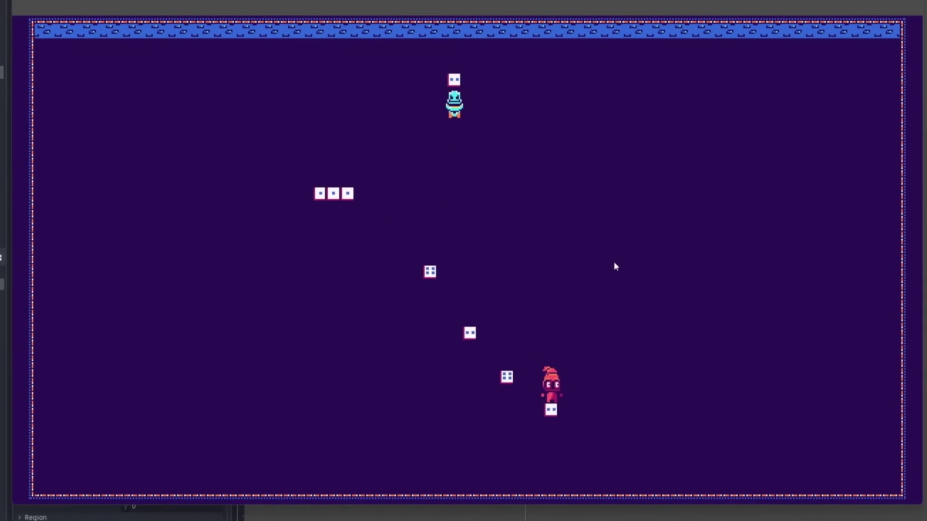
pyautogui.click(614, 262)
pyautogui.press('d')
pyautogui.press('d')
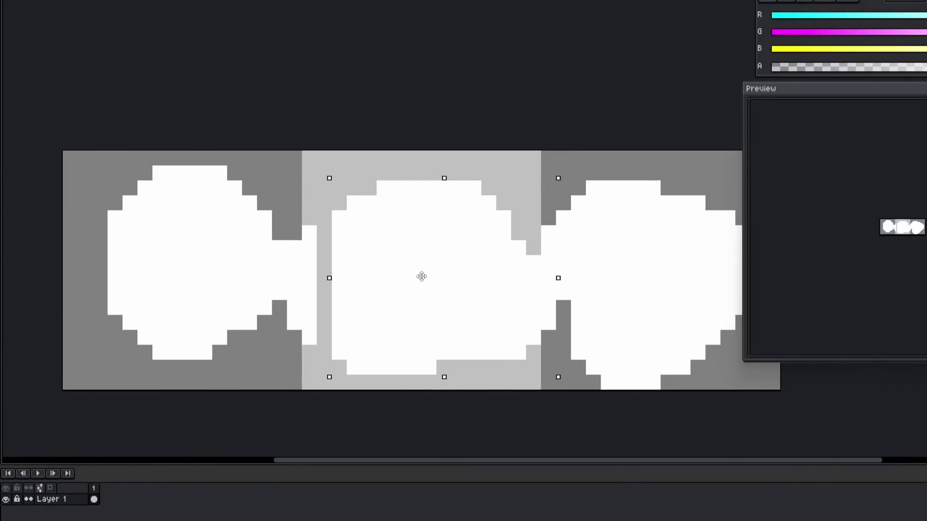
# Undo the last change to the white puff sprite strip in Aseprite and clear the selection.
pyautogui.hotkey('ctrl', 'z')
pyautogui.hotkey('ctrl', 'd')
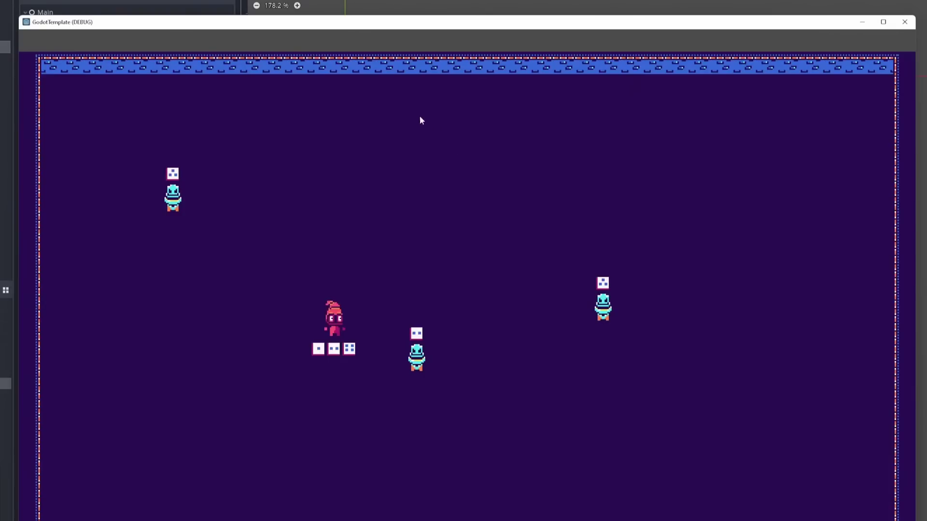
# Playtest the arena with several enemies by moving the player up and right and throwing a die.
pyautogui.press('w')
pyautogui.press('d')
pyautogui.press('w')
pyautogui.press('d')
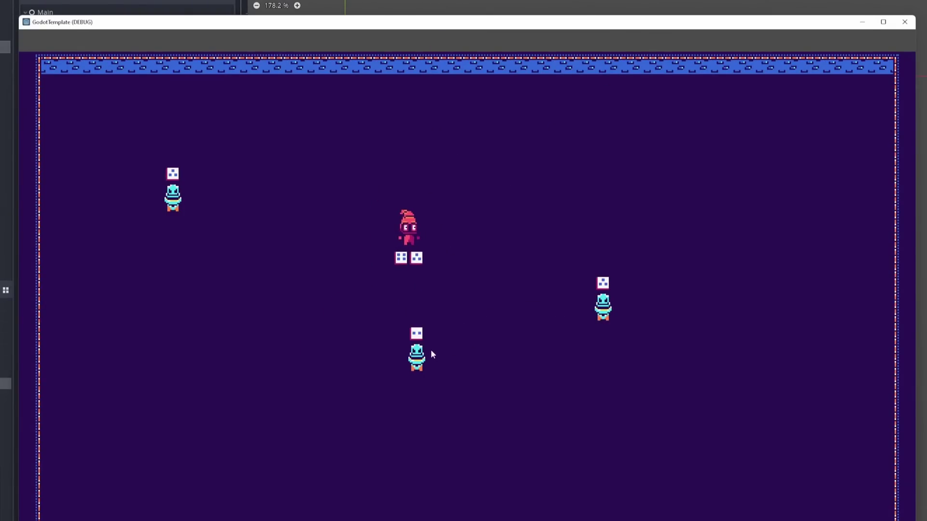
pyautogui.click(477, 193)
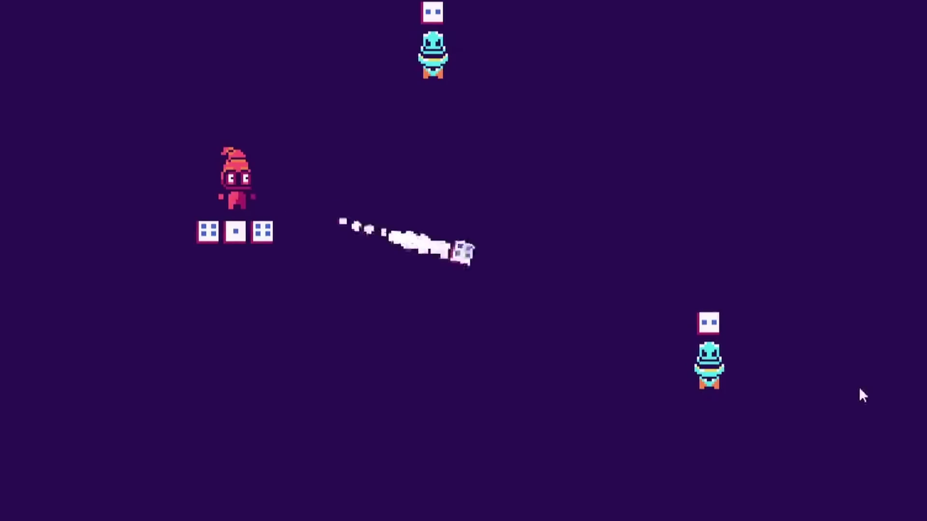
# Throw several dice past the lower enemy to test the projectile's white particle trail.
pyautogui.click(808, 389)
pyautogui.click(809, 385)
pyautogui.click(809, 385)
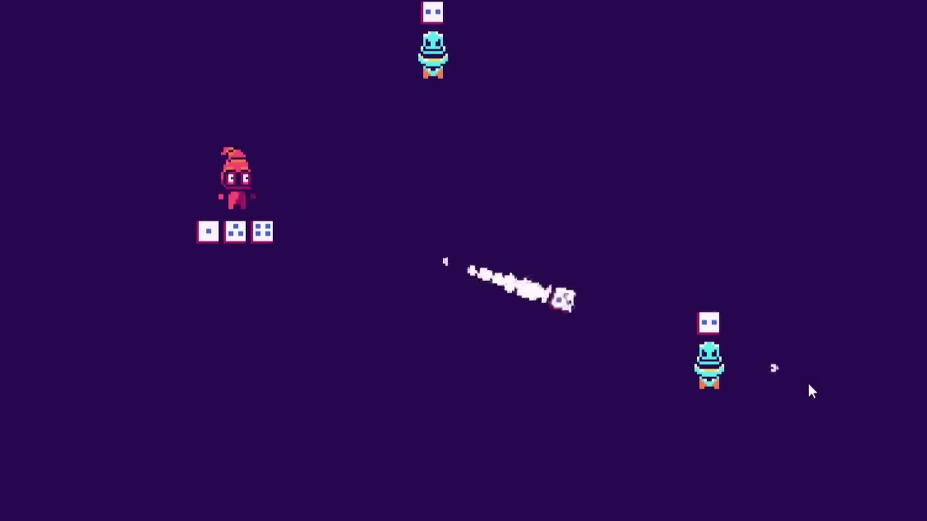
# Keep throwing dice toward the lower-right enemy to check the particle trail and the magazine display.
pyautogui.click(809, 385)
pyautogui.click(810, 386)
pyautogui.click(809, 386)
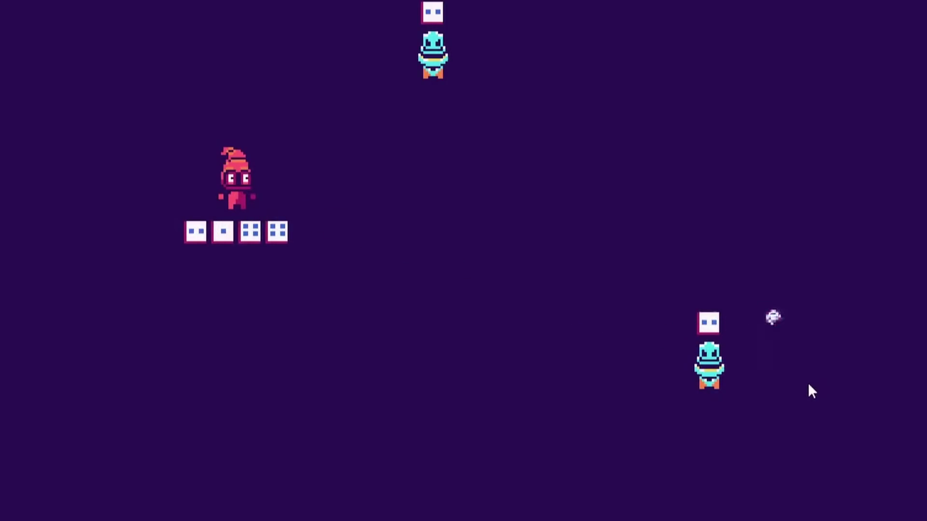
pyautogui.click(810, 386)
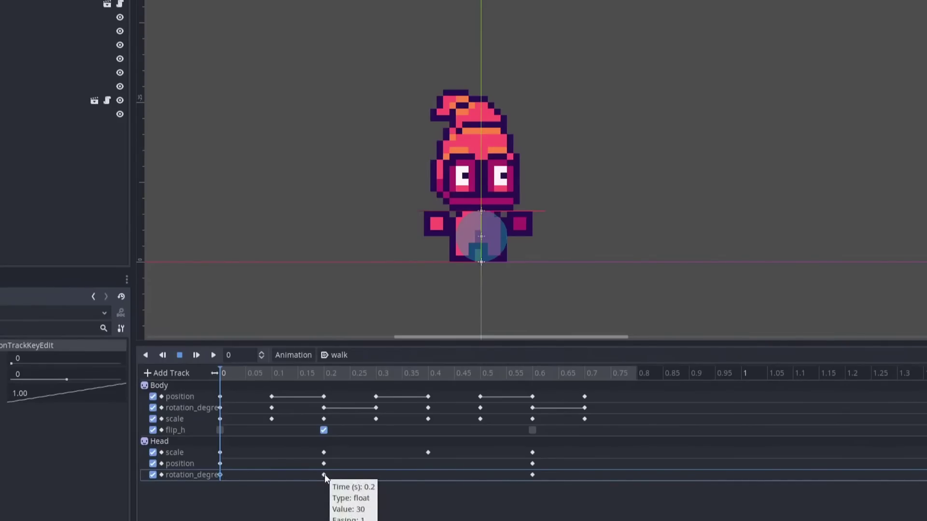
# Select the head's rotation key at 0.2 s in the walk animation and preview the opening of the motion.
pyautogui.click(324, 475)
pyautogui.moveTo(324, 475); pyautogui.dragTo(283, 477)
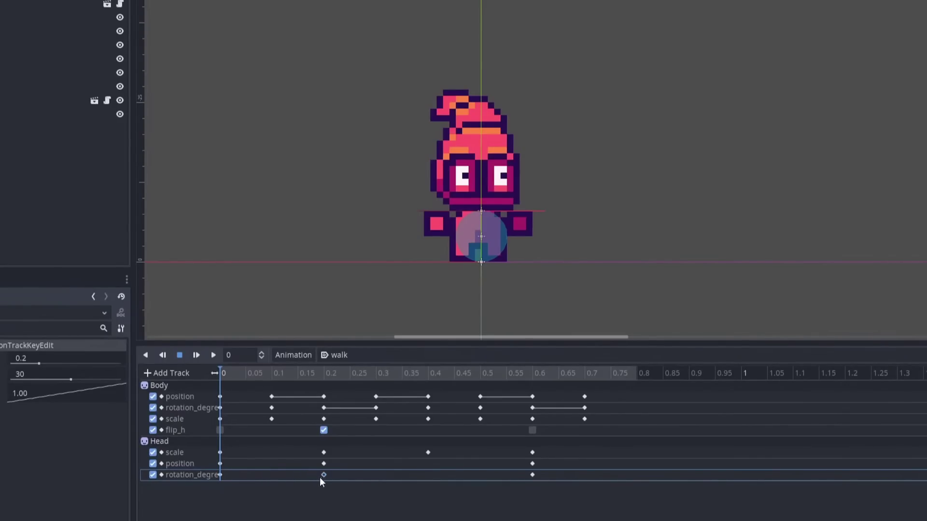
pyautogui.moveTo(532, 475); pyautogui.dragTo(479, 475)
pyautogui.click(196, 355)
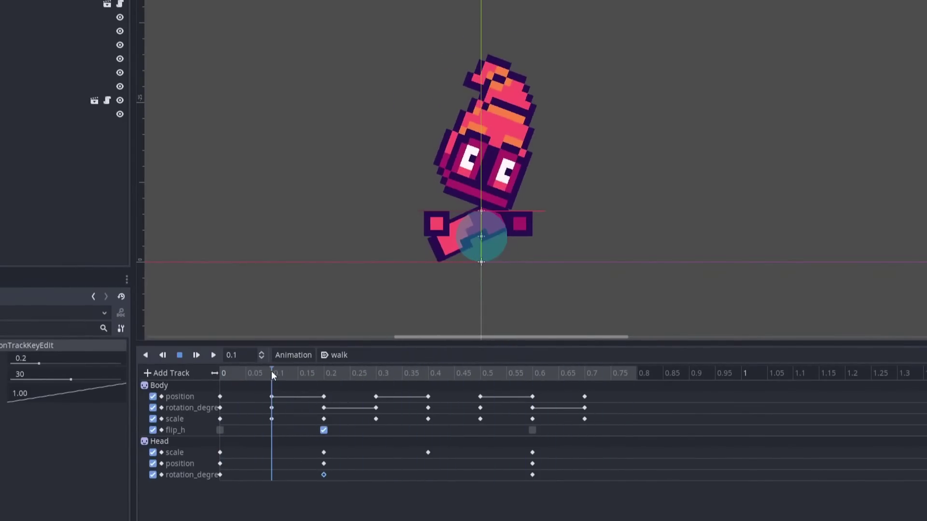
pyautogui.moveTo(271, 371); pyautogui.dragTo(221, 373)
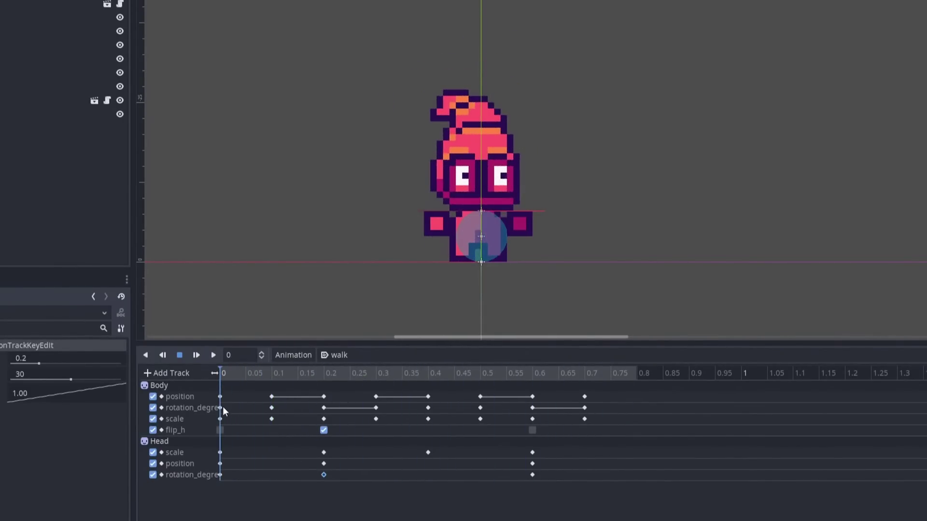
# Set the easing of the Body's rotation key at 0 s to 2.46 and play the walk animation.
pyautogui.click(221, 408)
pyautogui.moveTo(74, 393); pyautogui.dragTo(149, 395)
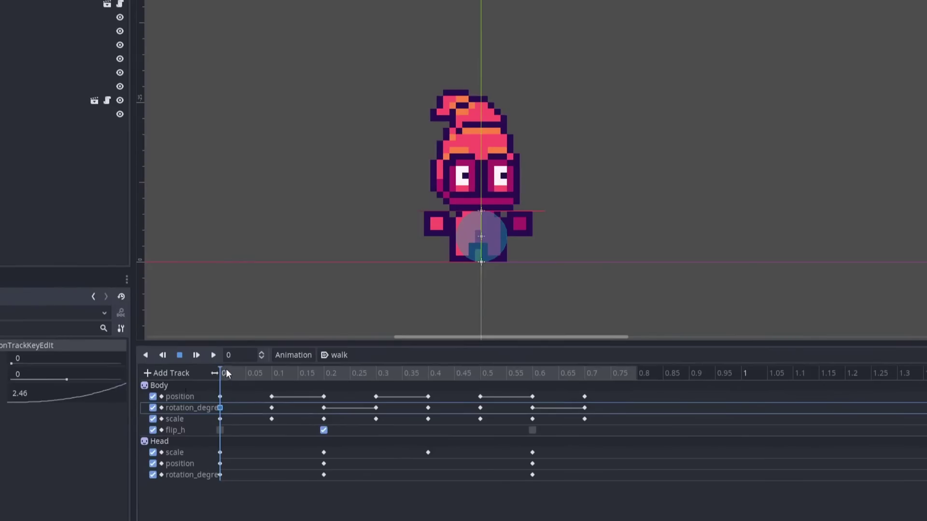
pyautogui.click(196, 356)
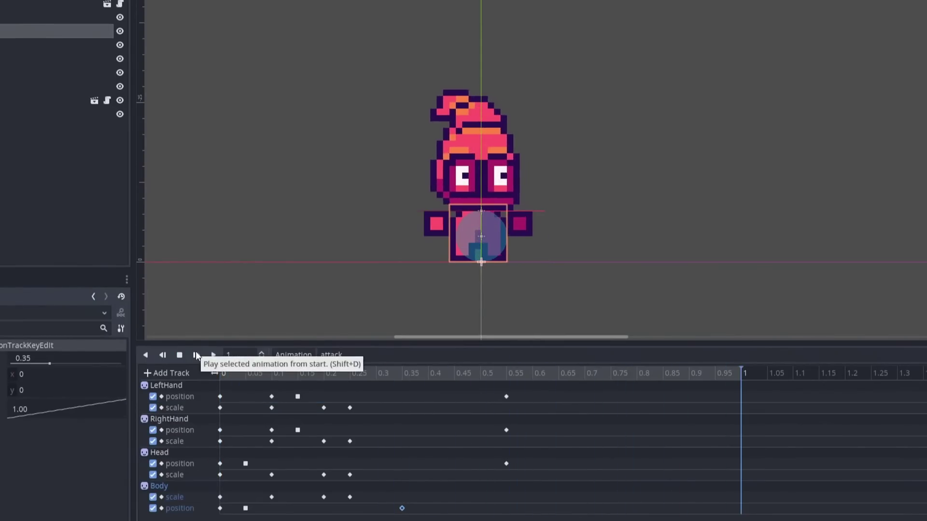
# Play the attack animation from its start several times to review the throwing motion.
pyautogui.click(196, 356)
pyautogui.click(196, 355)
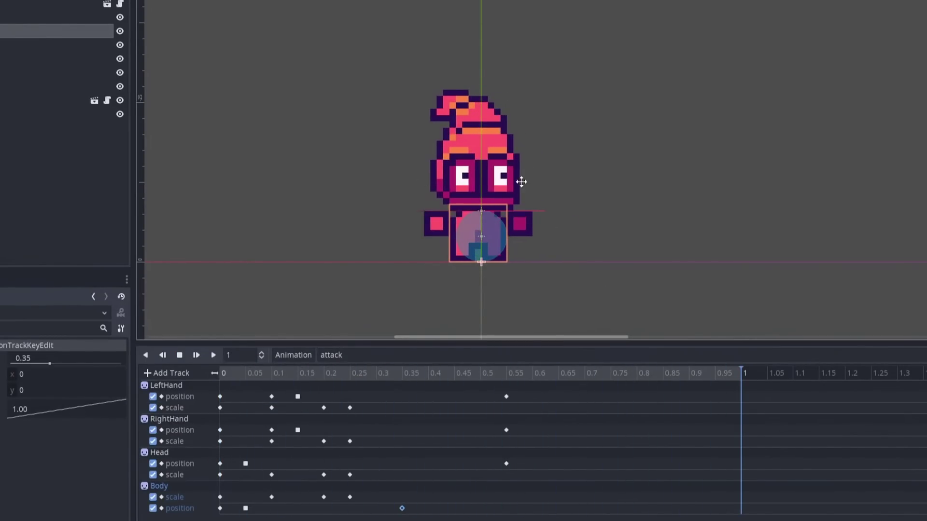
pyautogui.click(192, 354)
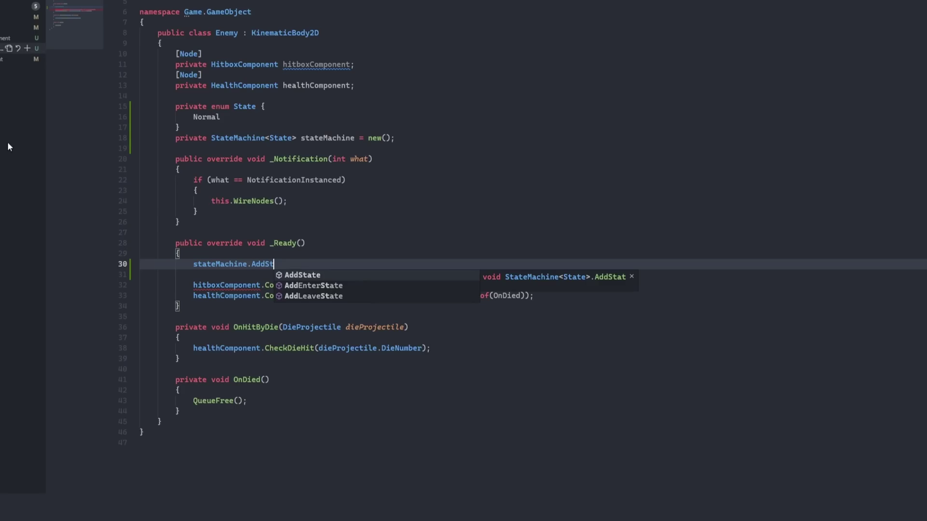
# Add a stateMachine.AddState call with a State argument to the Enemy script's _Ready method.
pyautogui.press('Escape')
pyautogui.write('ate')
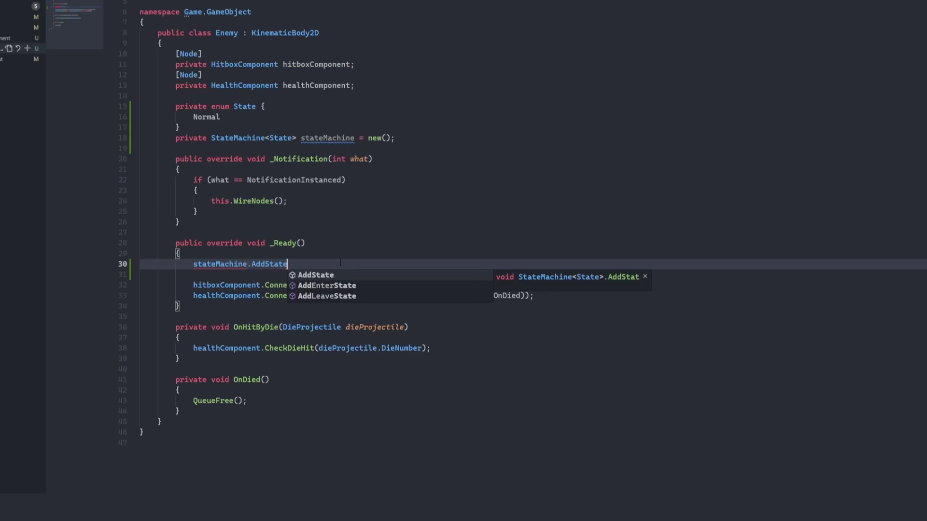
pyautogui.press('Tab')
pyautogui.write('(')
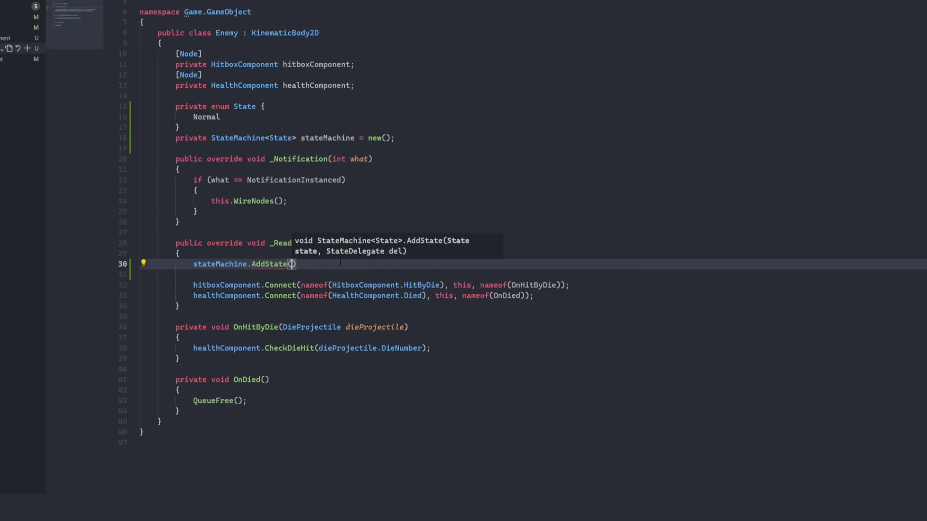
pyautogui.write('State')
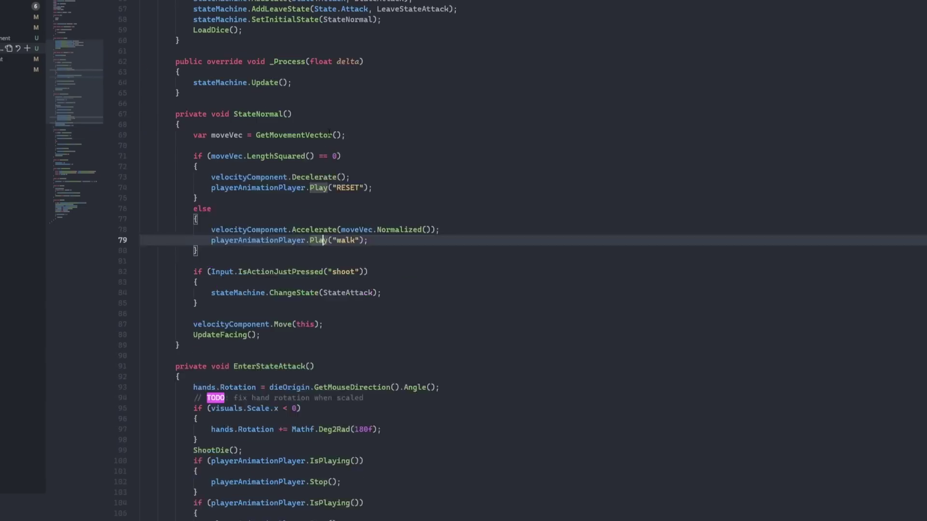
# Review the player script's state registration in _Ready and its StateNormal method as a reference.
pyautogui.scroll(3, 330, 134)
pyautogui.scroll(-17, 326, 147)
pyautogui.scroll(12, 321, 163)
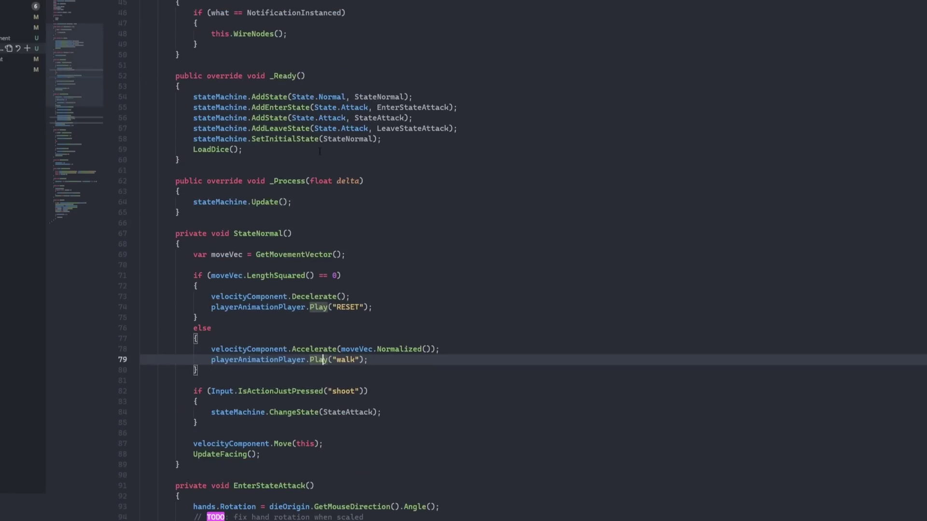
pyautogui.scroll(7, 321, 161)
pyautogui.scroll(-5, 322, 160)
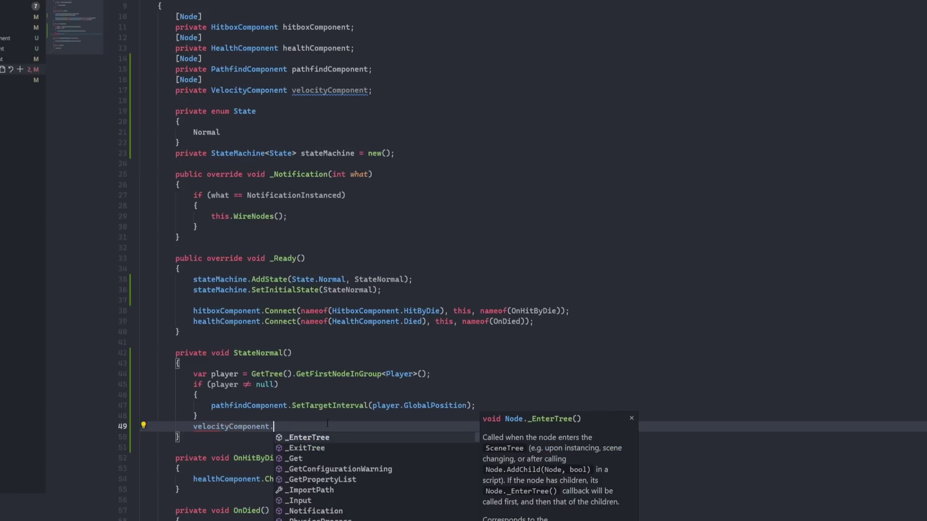
# Call velocityComponent.FollowPath with pathfindComponent after the player check in the enemy's StateNormal method.
pyautogui.write('Fol')
pyautogui.press('Tab')
pyautogui.write('(pathfindCom')
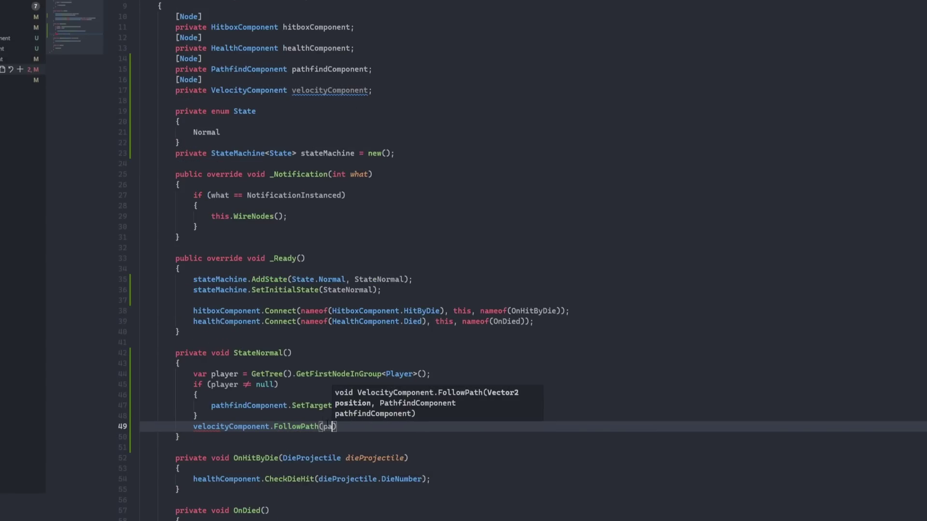
pyautogui.press('Tab')
pyautogui.write(');')
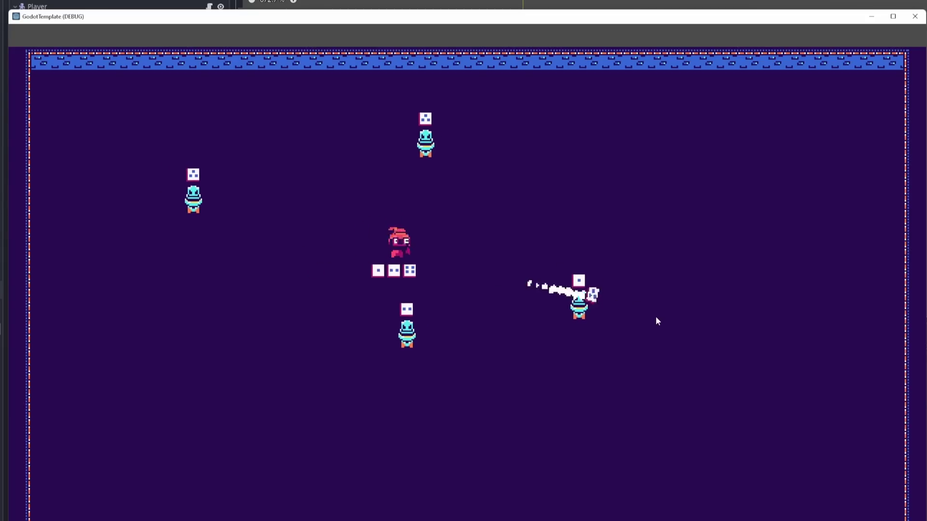
# Playtest the chasing enemies by moving the player right, down and left while throwing dice at them.
pyautogui.press('d')
pyautogui.click(655, 330)
pyautogui.press('s')
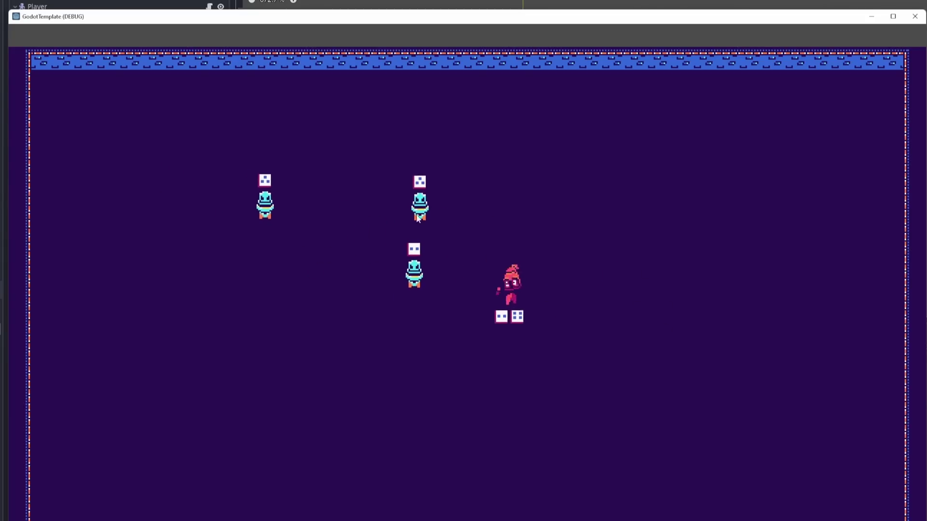
pyautogui.click(377, 207)
pyautogui.press('a')
pyautogui.click(377, 206)
pyautogui.click(377, 206)
pyautogui.click(390, 187)
pyautogui.press('s')
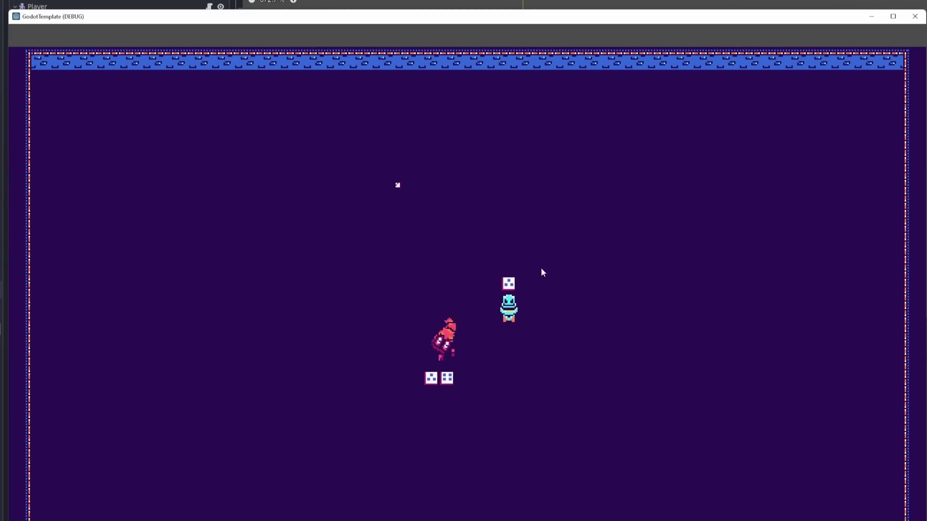
# Throw dice at the last enemy, run the player right across the arena and return left with another throw.
pyautogui.click(589, 313)
pyautogui.click(623, 319)
pyautogui.press('d')
pyautogui.press('d')
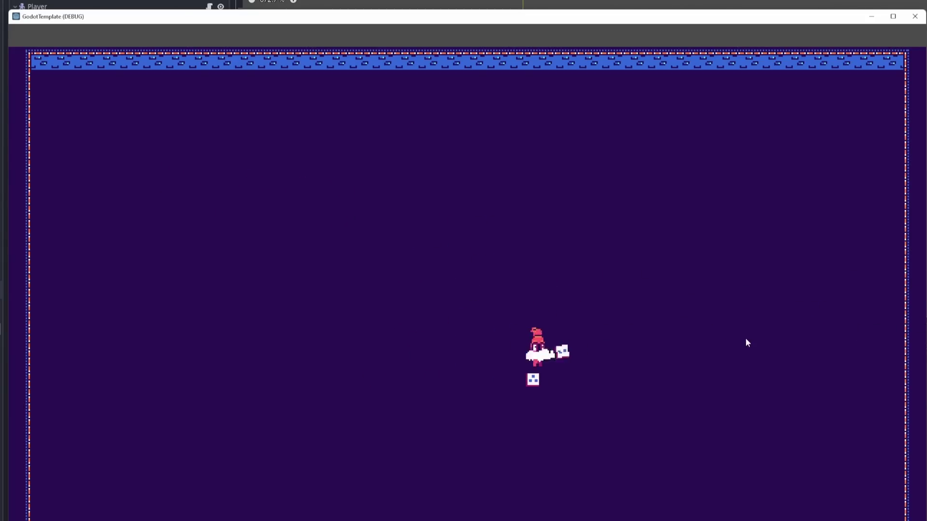
pyautogui.press('d')
pyautogui.click(803, 333)
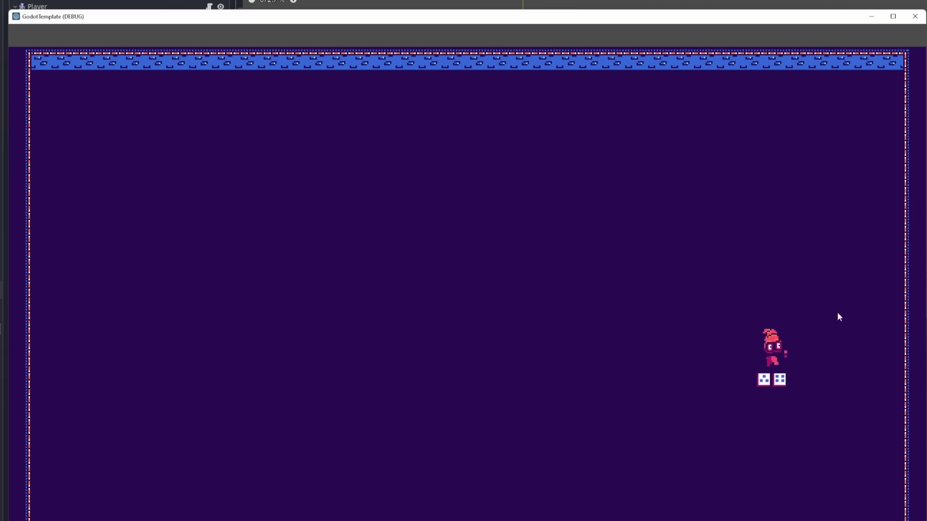
pyautogui.press('a')
pyautogui.click(481, 308)
pyautogui.press('a')
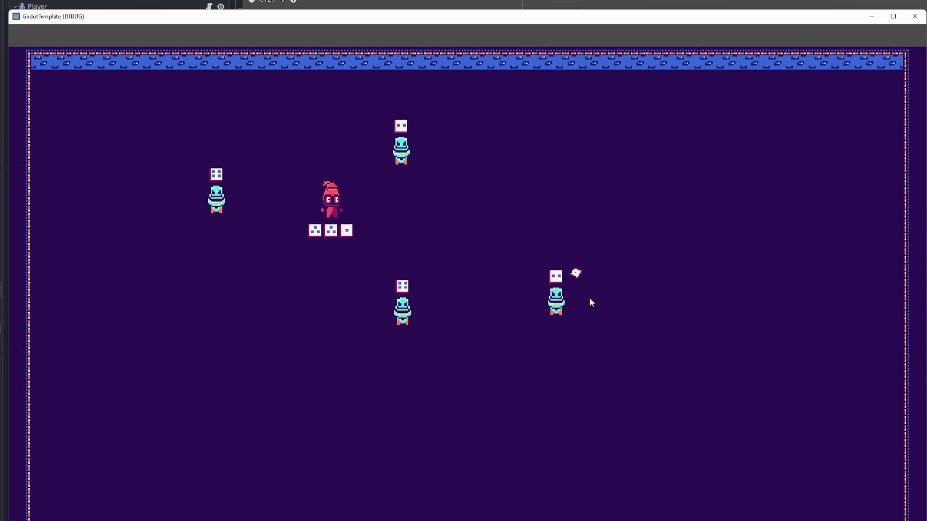
# Playtest a new run by moving the player down and right while throwing dice at the four chasing enemies.
pyautogui.click(590, 297)
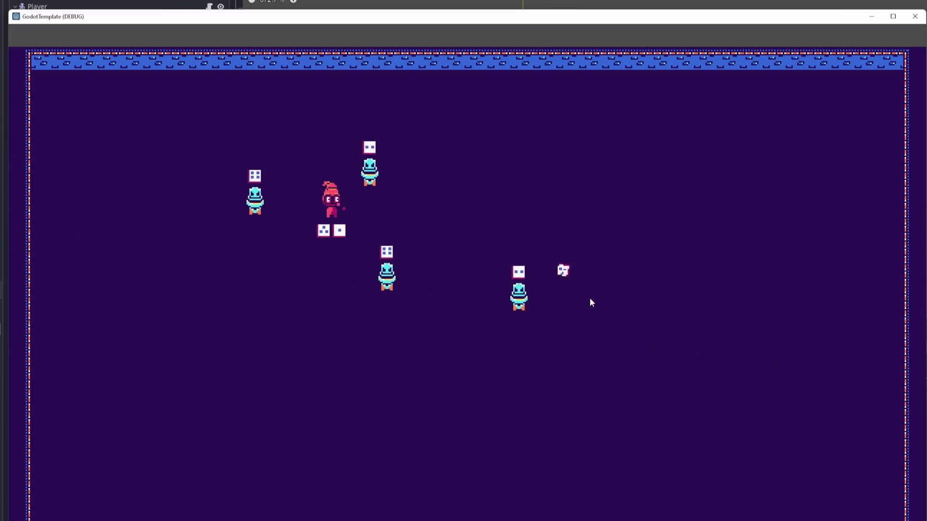
pyautogui.press('s')
pyautogui.press('d')
pyautogui.click(565, 303)
pyautogui.click(386, 285)
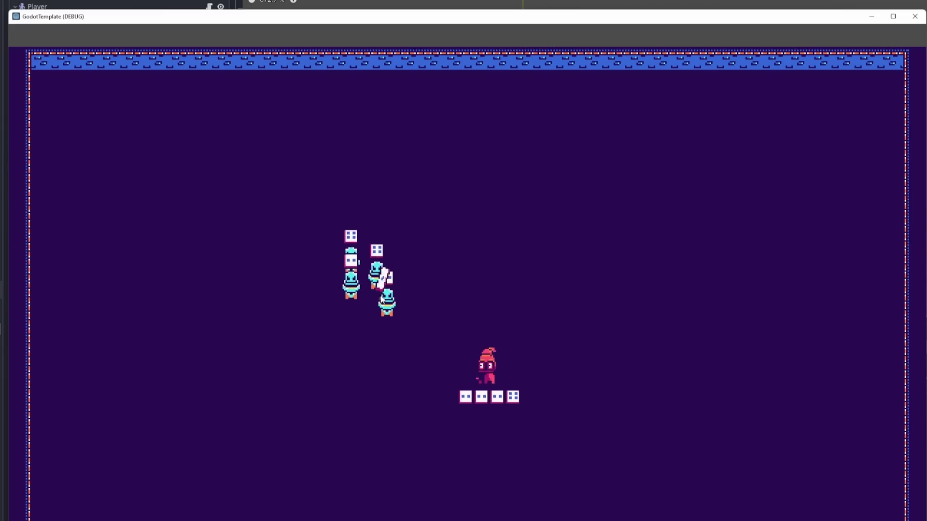
pyautogui.press('w')
pyautogui.click(382, 300)
pyautogui.click(386, 343)
pyautogui.click(468, 397)
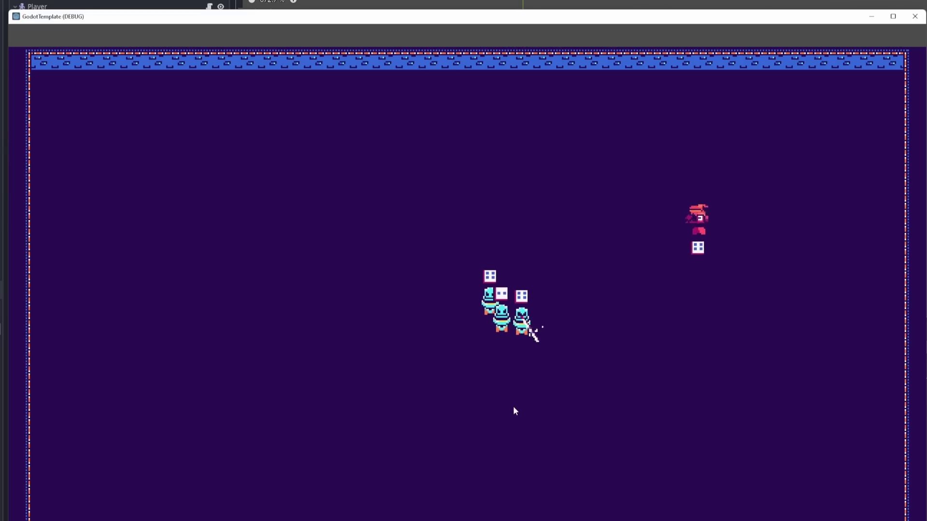
# Lead the remaining enemies around the arena's upper-right area while throwing dice, moving the player left and down.
pyautogui.click(530, 350)
pyautogui.press('a')
pyautogui.click(921, 261)
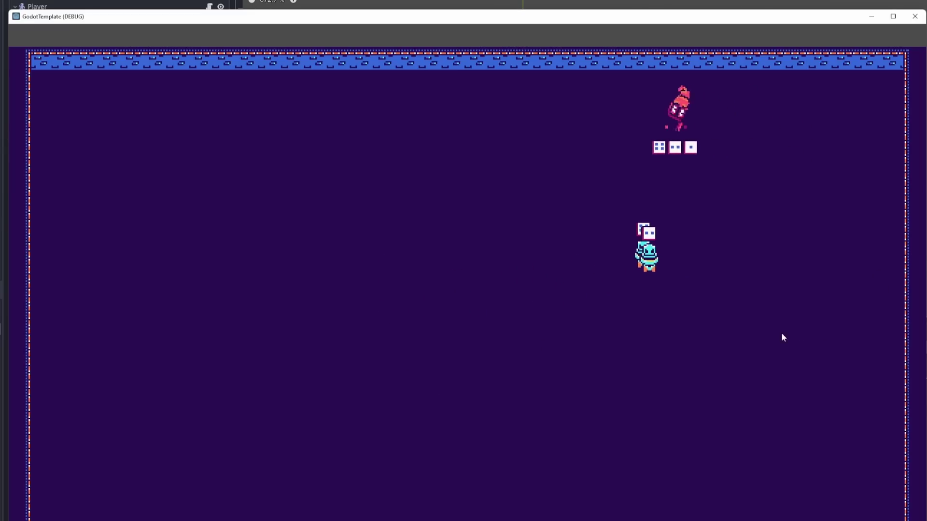
pyautogui.click(741, 341)
pyautogui.press('s')
pyautogui.click(746, 336)
pyautogui.press('a')
pyautogui.press('s')
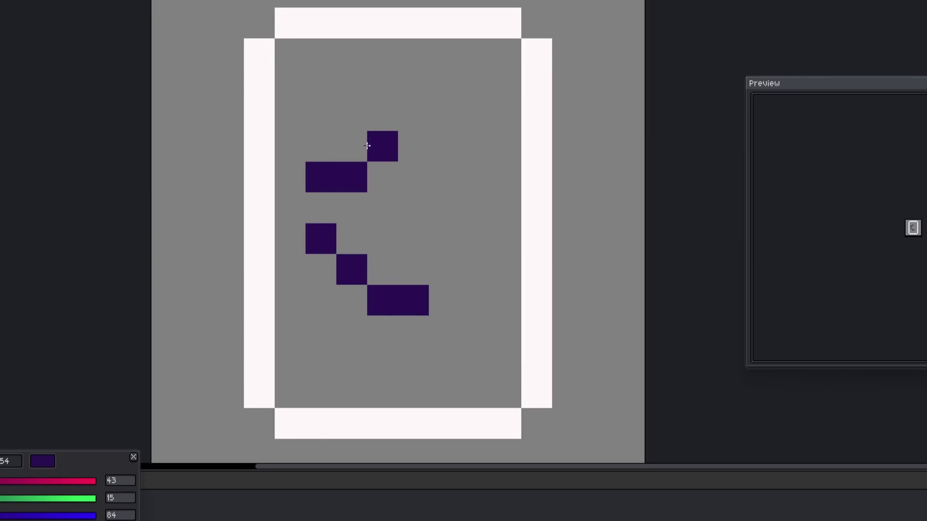
# Draw a dark purple spade on the white card sprite in Aseprite and add pink shading pixels at its lower edges.
pyautogui.moveTo(367, 145); pyautogui.dragTo(328, 204)
pyautogui.moveTo(364, 146); pyautogui.dragTo(385, 144)
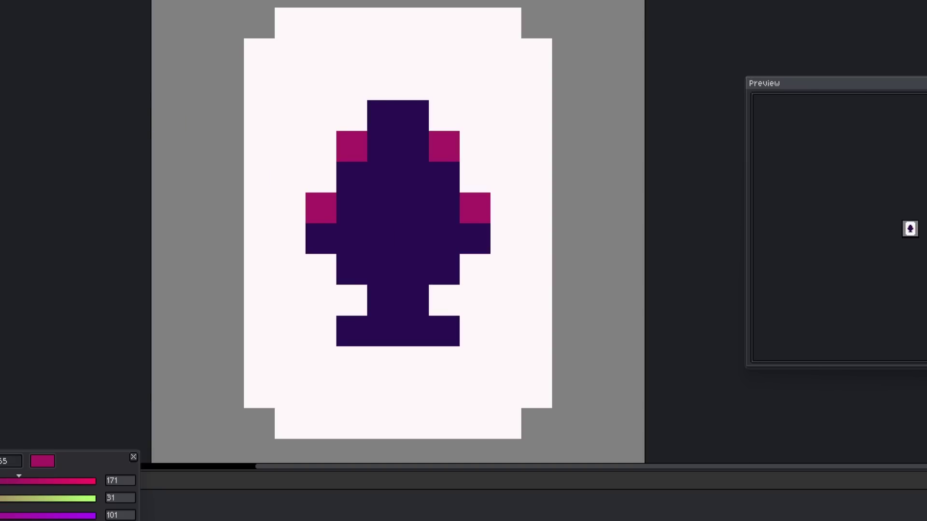
pyautogui.press(']')
pyautogui.click(333, 282)
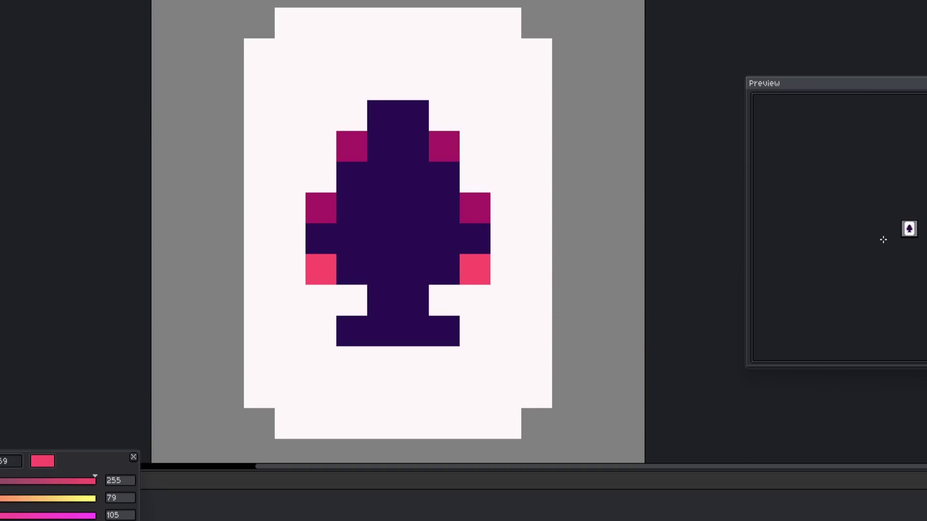
pyautogui.click(351, 300)
pyautogui.moveTo(413, 269); pyautogui.dragTo(413, 299)
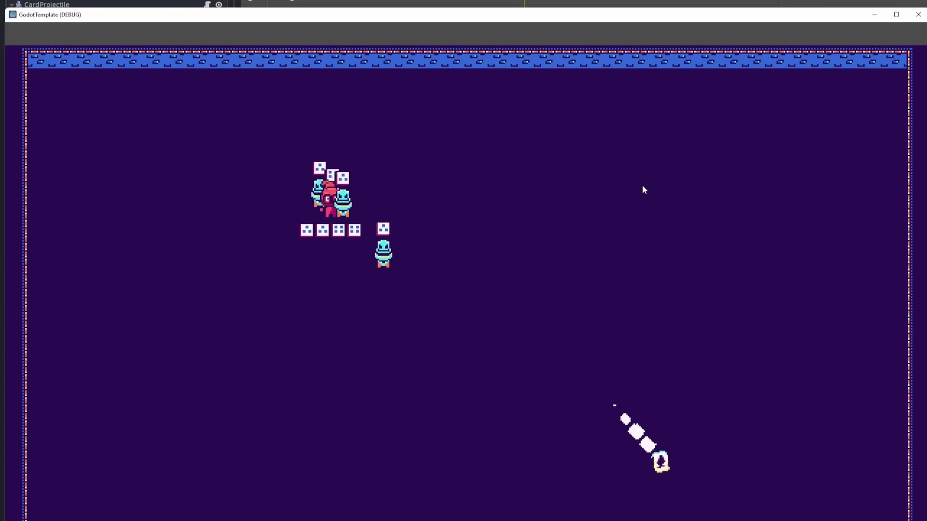
# Playtest the enemies' card projectiles by moving the player right, up and down around the arena.
pyautogui.press('s')
pyautogui.press('d')
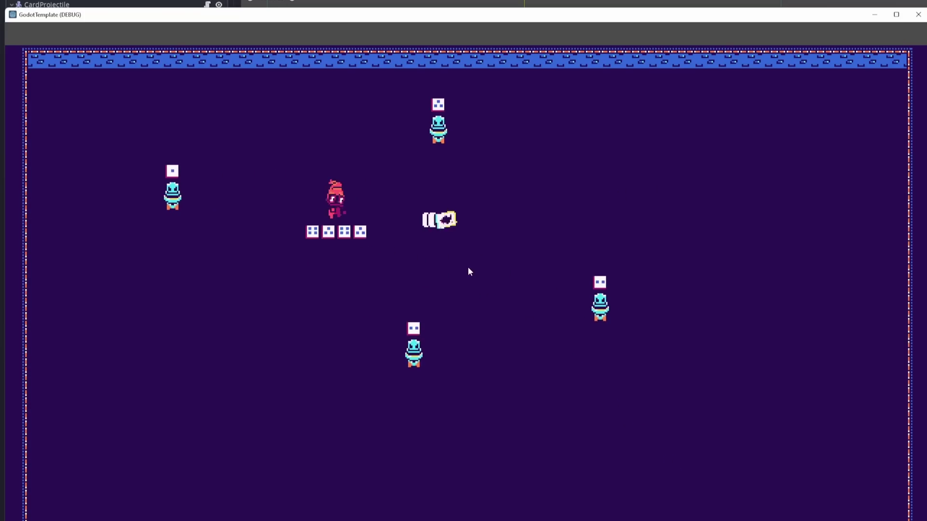
pyautogui.press('d')
pyautogui.press('s')
pyautogui.press('w')
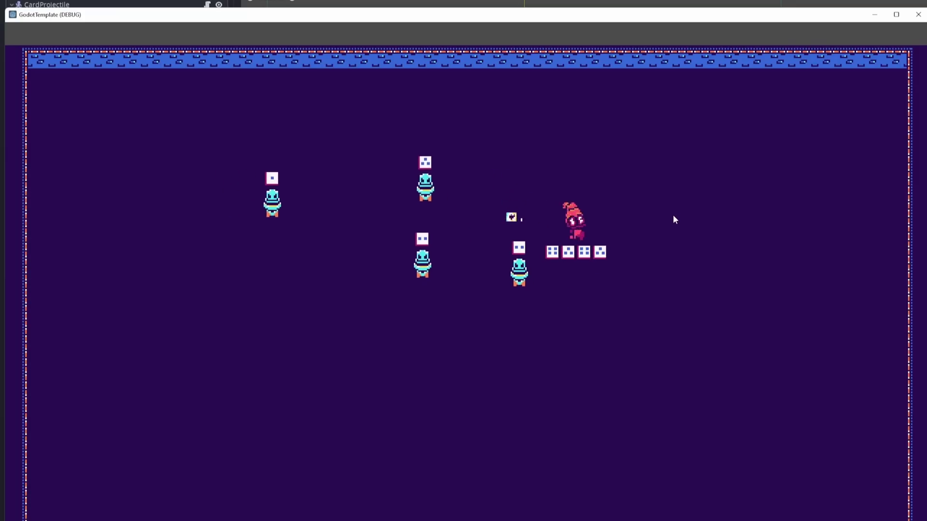
pyautogui.press('d')
pyautogui.press('s')
pyautogui.press('a')
pyautogui.click(572, 258)
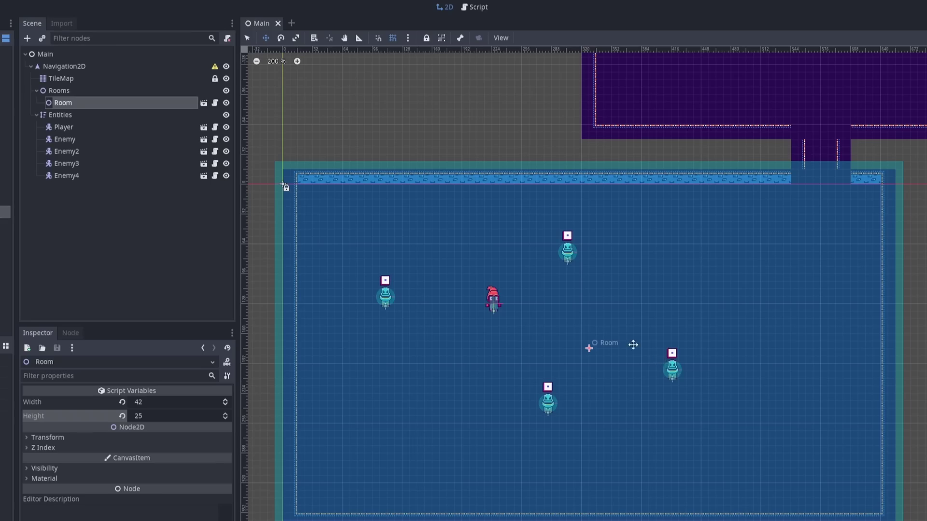
# Rename the Room node under Rooms to Starting and save the Main scene.
pyautogui.scroll(-2, 623, 333)
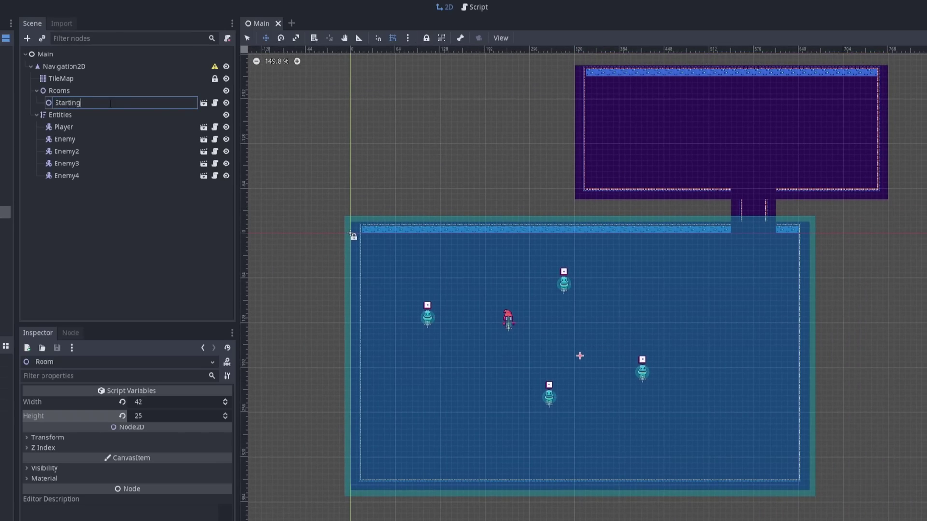
pyautogui.press('Return')
pyautogui.hotkey('ctrl', 's')
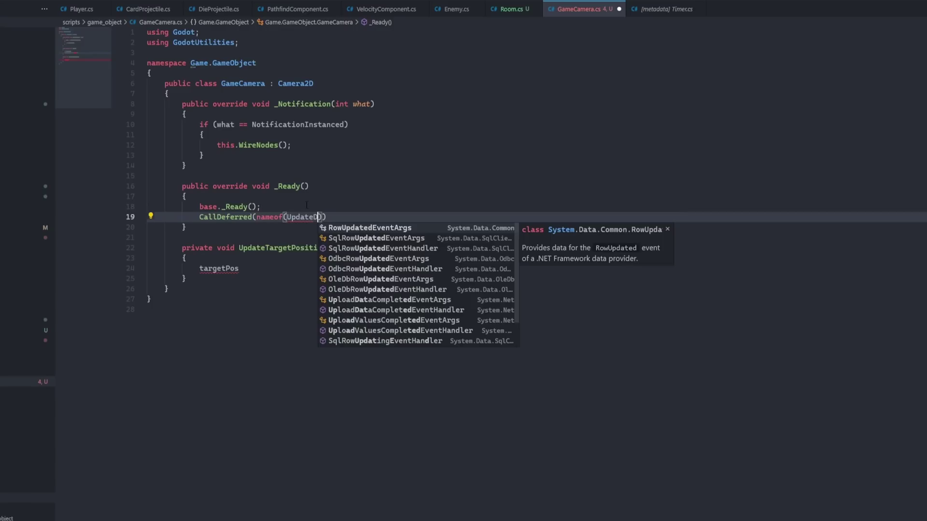
# Complete the deferred call to UpdateTargetPosition in the GameCamera script's _Ready method.
pyautogui.press('Tab')
pyautogui.write(')')
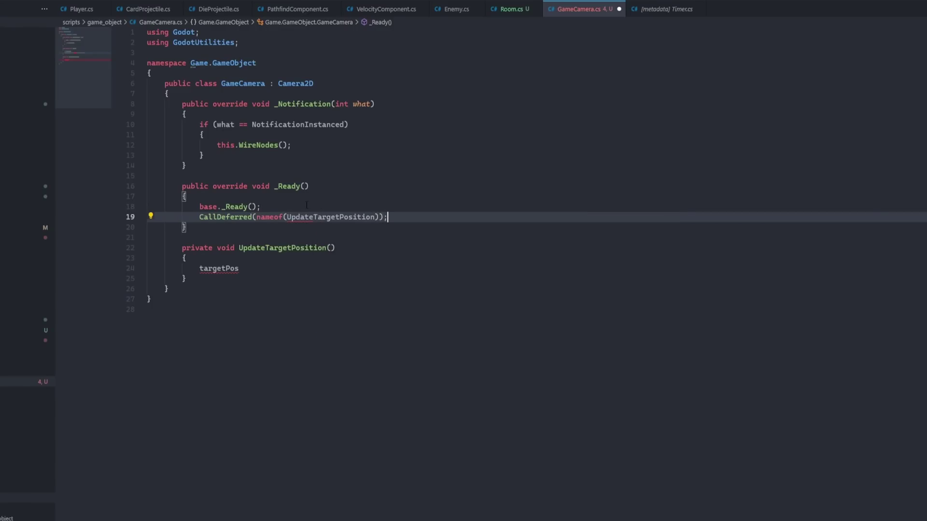
# Declare a private Vector2 targetPosition field at the start of the GameCamera class.
pyautogui.click(284, 268)
pyautogui.click(297, 164)
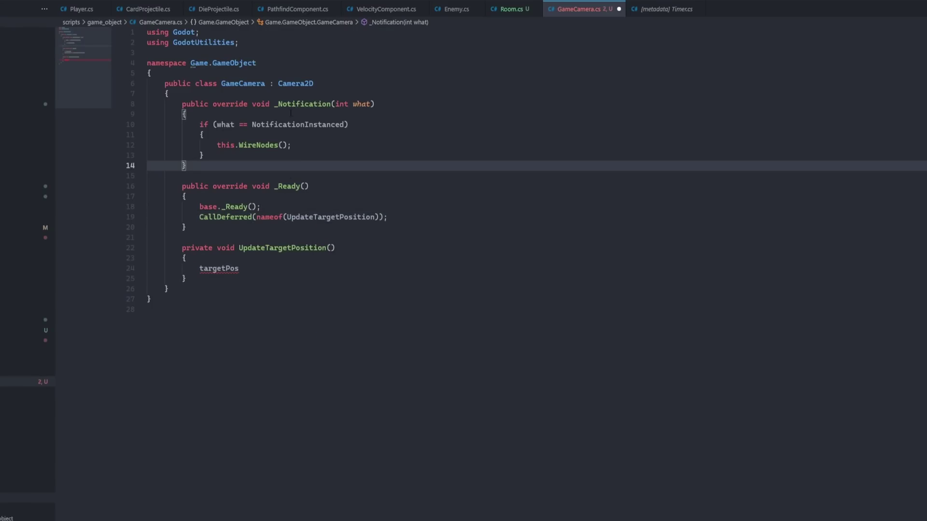
pyautogui.click(290, 94)
pyautogui.press('Return')
pyautogui.press('Return')
pyautogui.press('Up')
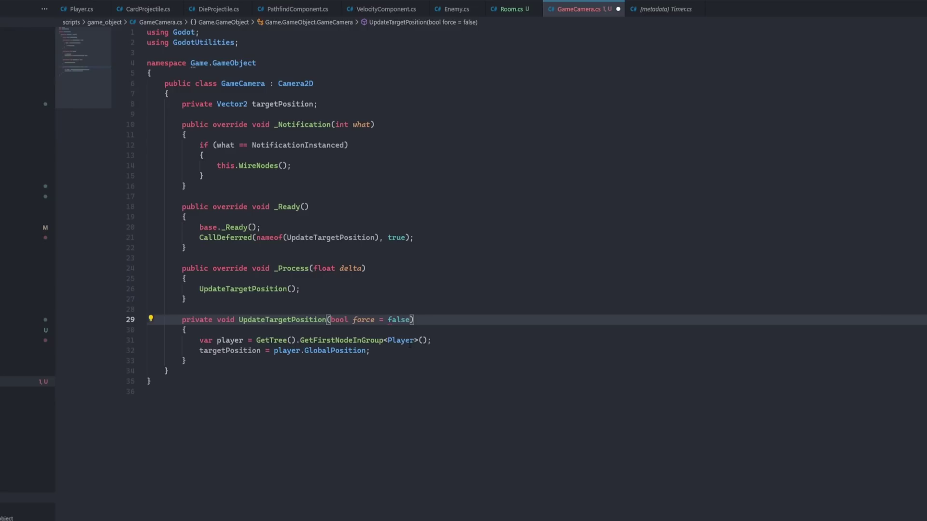
# Add an if (force) block at the end of UpdateTargetPosition that assigns the target position to GlobalPosition.
pyautogui.click(410, 344)
pyautogui.press('Down')
pyautogui.press('Return')
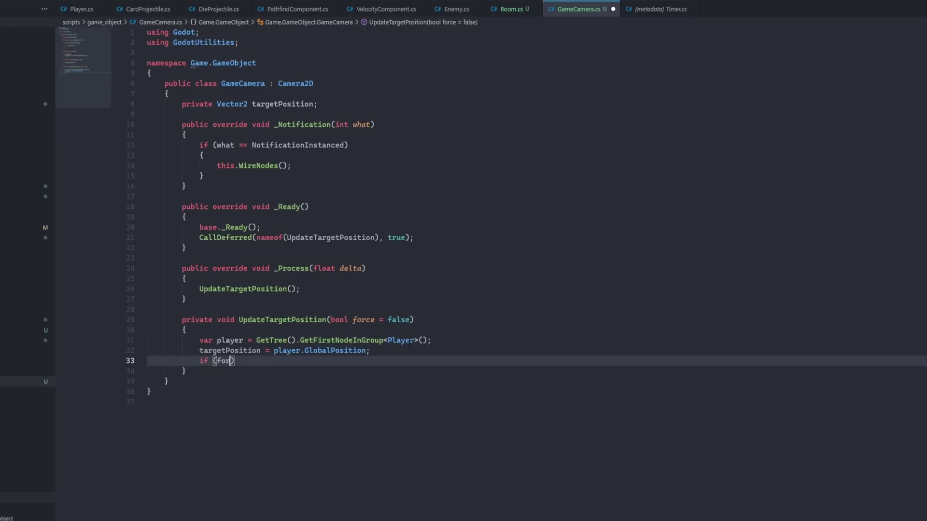
pyautogui.write('if (force) {')
pyautogui.press('Return')
pyautogui.write('GlobalPosition =')
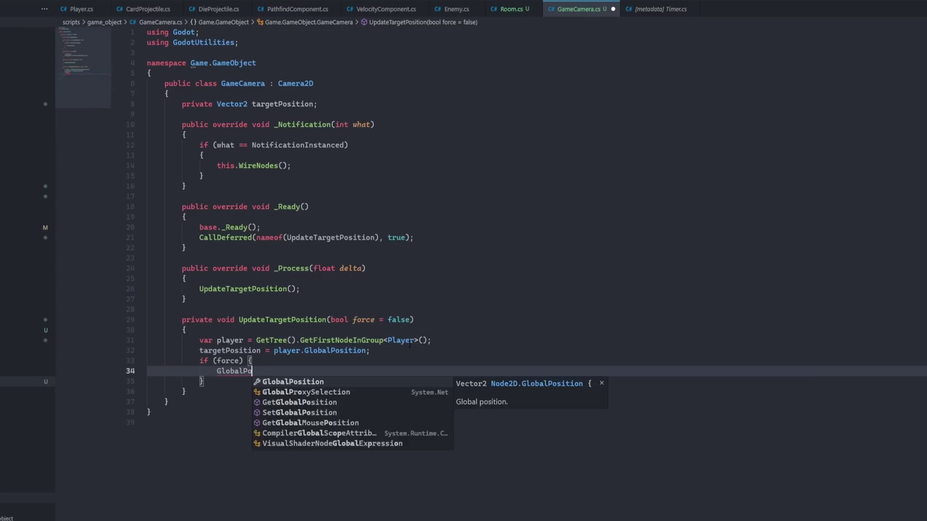
pyautogui.write(' t')
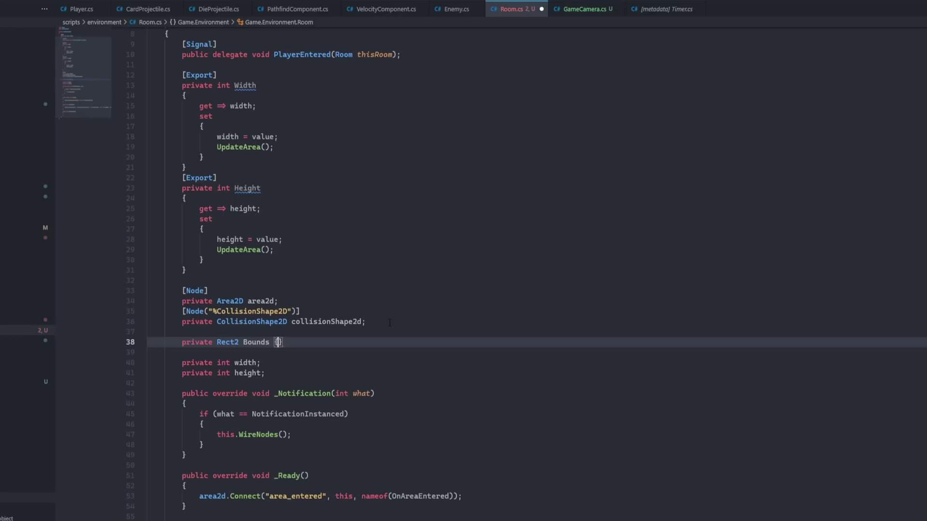
# Begin the getter of the private Rect2 Bounds property in the Room script.
pyautogui.press('Return')
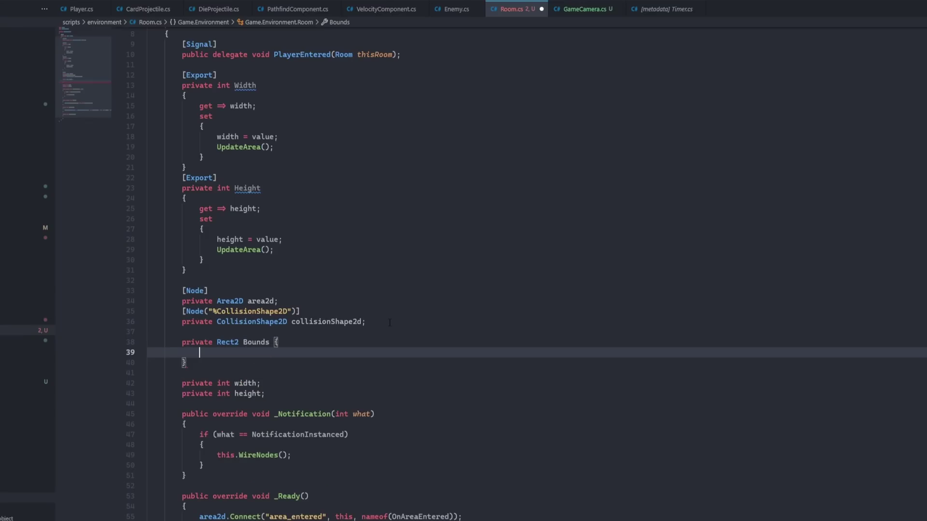
pyautogui.hotkey('ctrl', 'z')
pyautogui.press('BackSpace')
pyautogui.write('getr =')
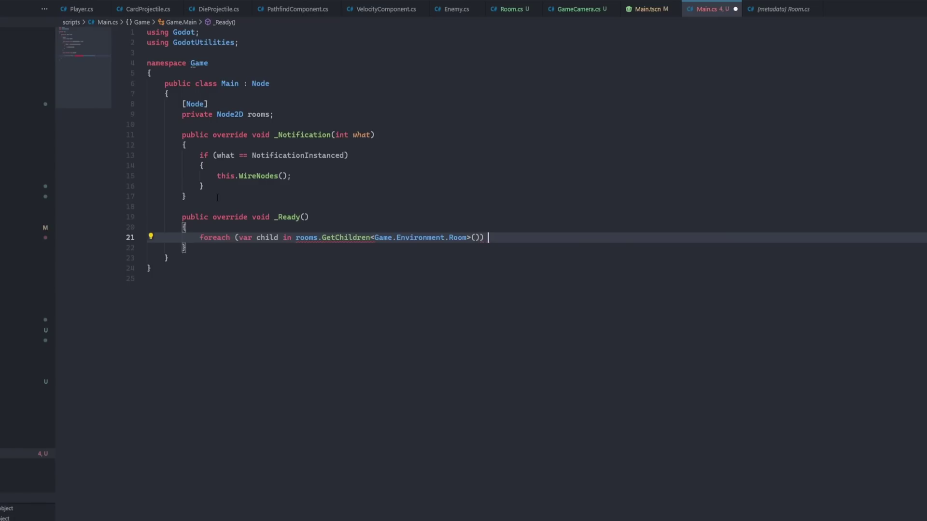
# Open the body of the foreach loop over the rooms in Main's _Ready and start a child.Connect call.
pyautogui.write('{')
pyautogui.press('Return')
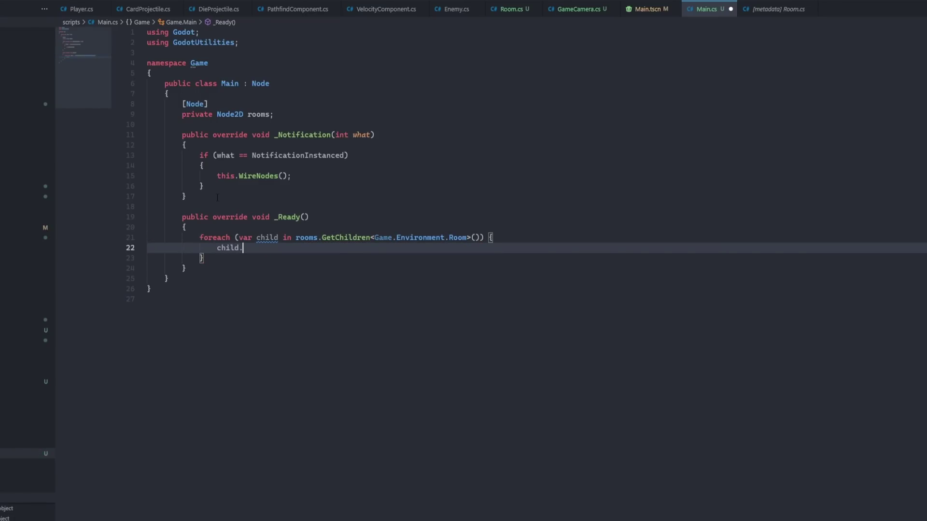
pyautogui.write('Connect')
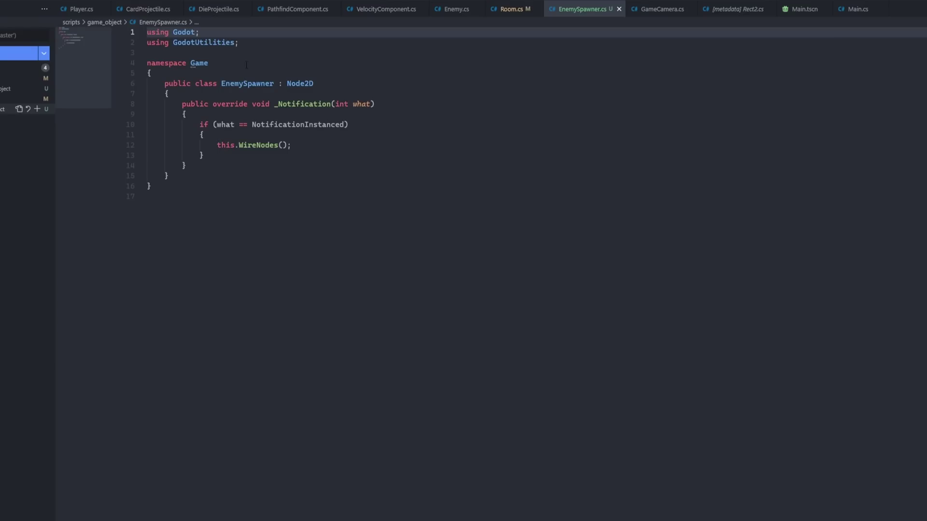
# Change the EnemySpawner script's namespace to Game.GameObject and start an Export attribute at the top of its class.
pyautogui.click(247, 65)
pyautogui.write('/')
pyautogui.click(247, 83)
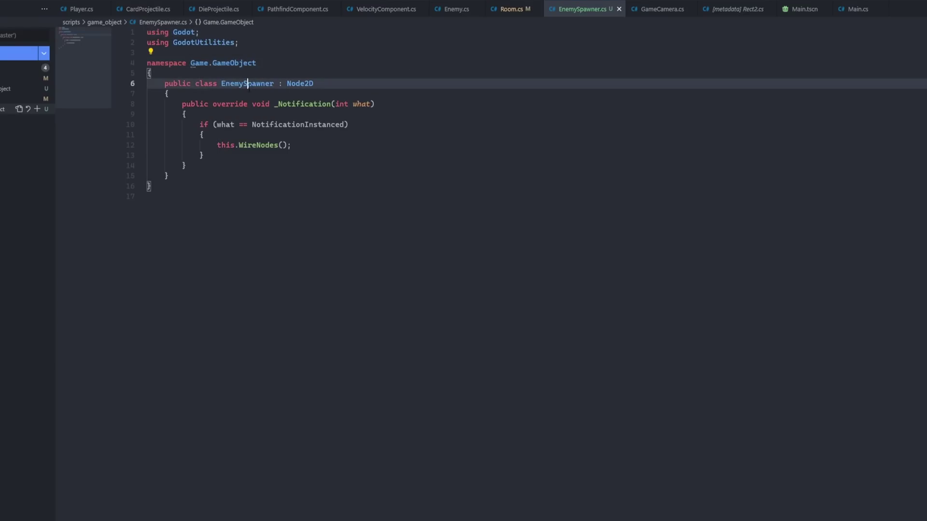
pyautogui.press('Down')
pyautogui.press('Return')
pyautogui.write('[Ex')
pyautogui.press('Return')
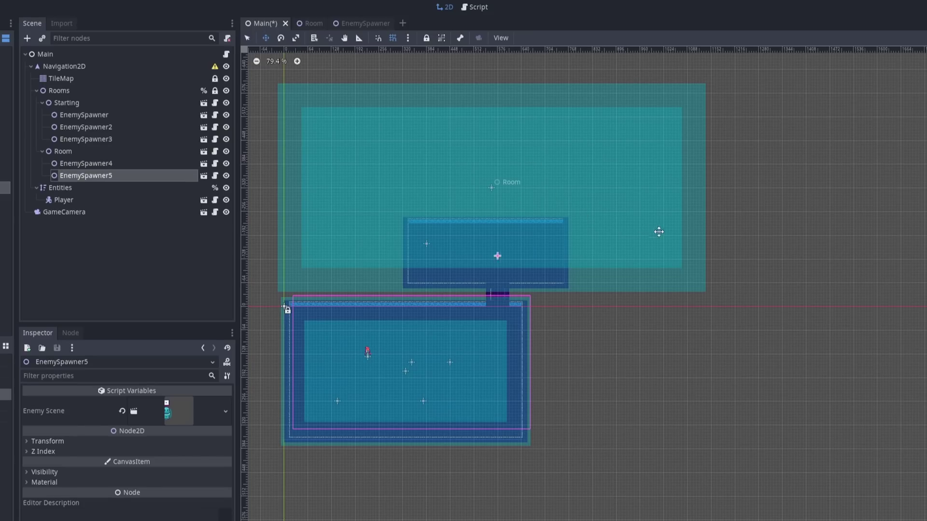
# Save the Main scene and playtest the spawned enemies by moving right and up and throwing dice at them.
pyautogui.hotkey('ctrl', 's')
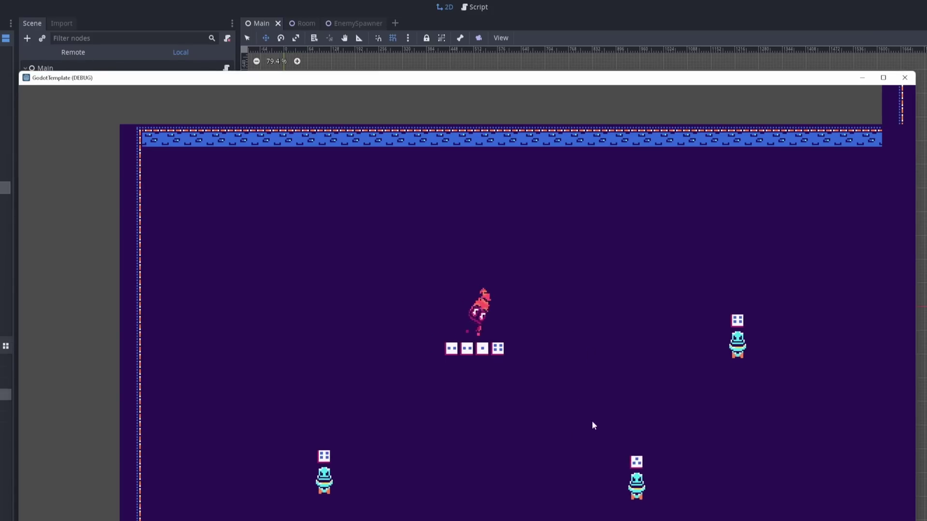
pyautogui.press('d')
pyautogui.press('w')
pyautogui.click(666, 385)
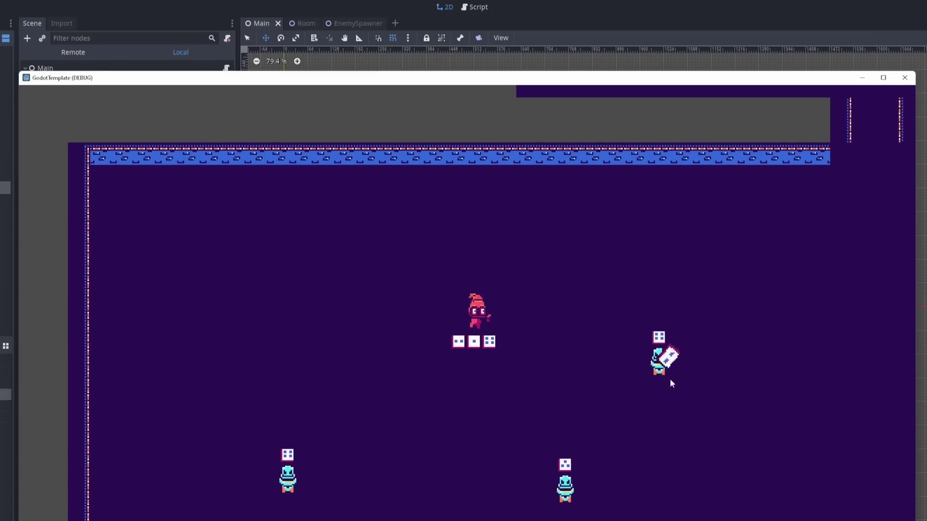
pyautogui.click(656, 386)
pyautogui.click(613, 395)
pyautogui.press('d')
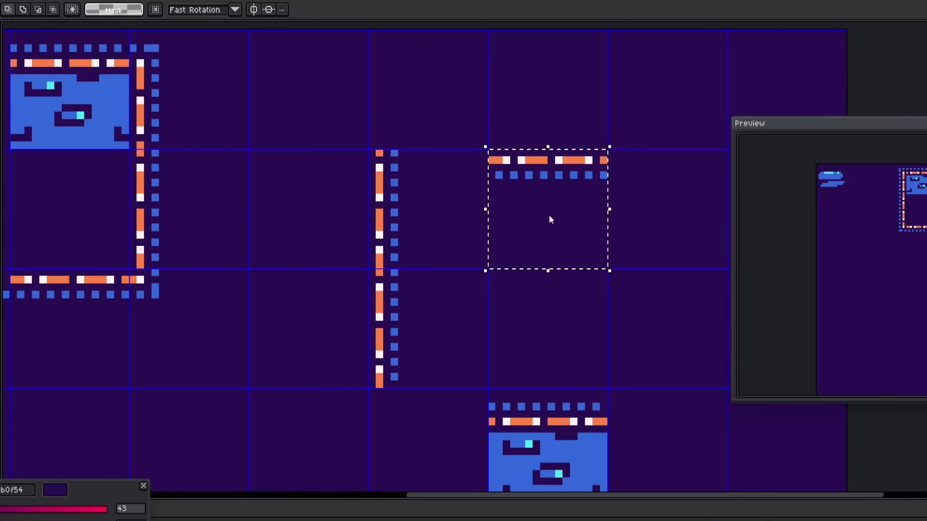
# Copy the selected bottom-wall tile in Aseprite to the grid area on its upper left.
pyautogui.keyDown('ctrl'); pyautogui.moveTo(551, 219); pyautogui.dragTo(430, 176); pyautogui.keyUp('ctrl')
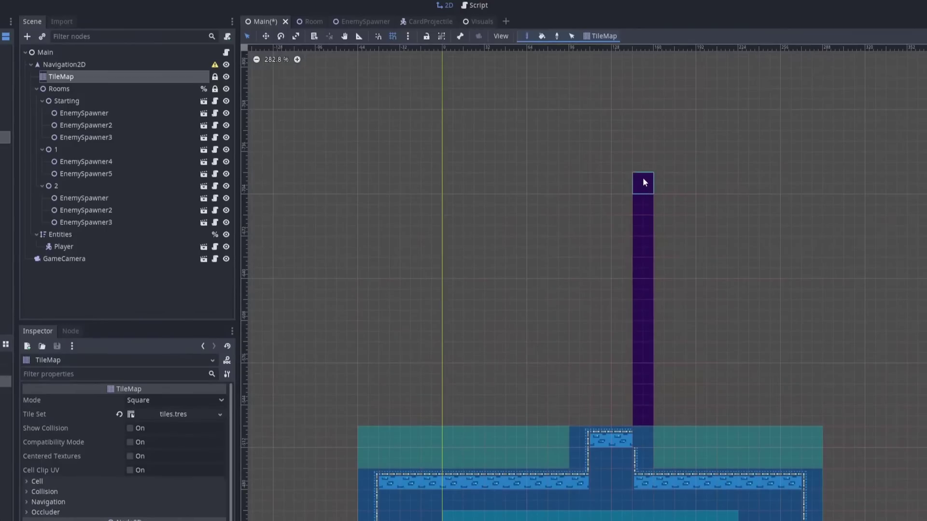
# Paint straight runs of dark purple tiles on the TileMap along the top, right and bottom edges of the new room.
pyautogui.moveTo(642, 177); pyautogui.dragTo(486, 169, button='middle')
pyautogui.keyDown('shift'); pyautogui.moveTo(488, 170); pyautogui.dragTo(695, 169); pyautogui.keyUp('shift')
pyautogui.keyDown('shift'); pyautogui.moveTo(925, 191); pyautogui.dragTo(926, 191); pyautogui.keyUp('shift')
pyautogui.moveTo(810, 192); pyautogui.dragTo(505, 147, button='middle')
pyautogui.scroll(-3, 505, 146)
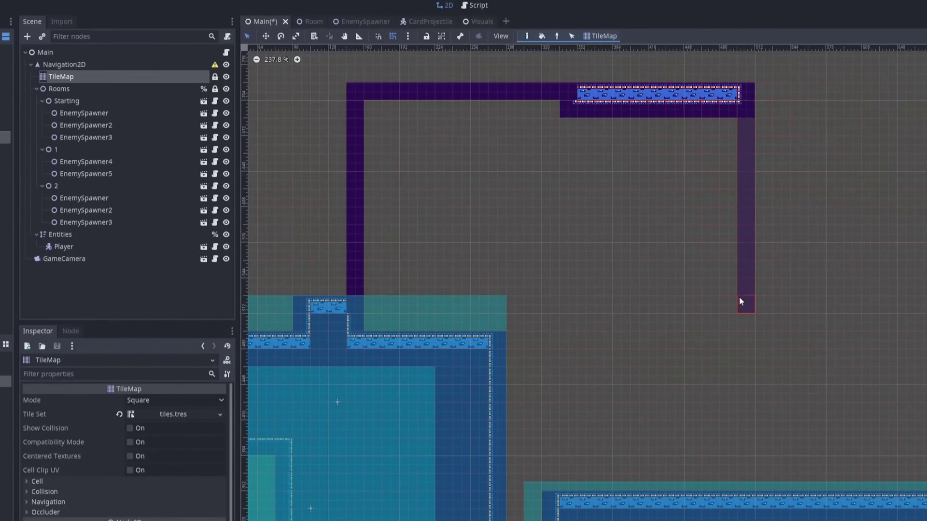
pyautogui.keyDown('shift'); pyautogui.moveTo(741, 301); pyautogui.dragTo(741, 301); pyautogui.keyUp('shift')
pyautogui.keyDown('shift'); pyautogui.moveTo(741, 301); pyautogui.dragTo(306, 302); pyautogui.keyUp('shift')
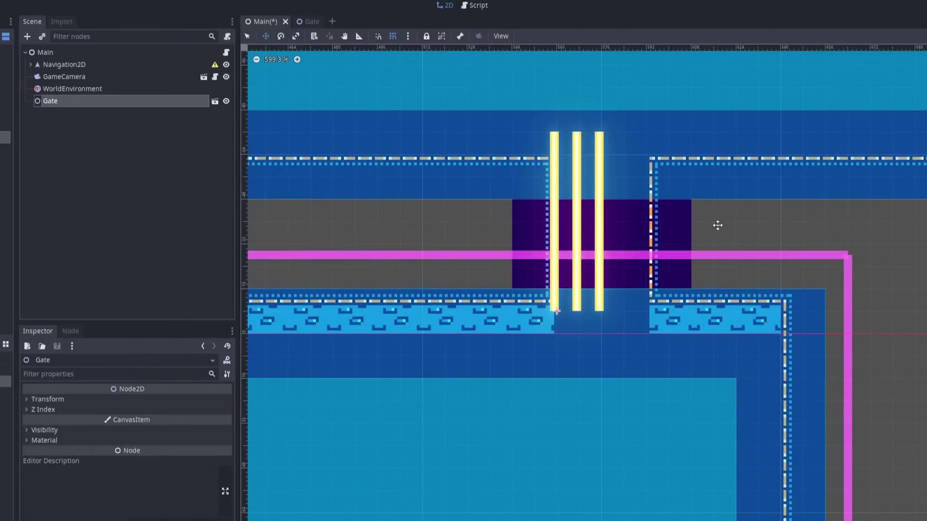
# Reposition the Gate node at the corridor opening between the two rooms in the Main scene.
pyautogui.moveTo(697, 221); pyautogui.dragTo(628, 311)
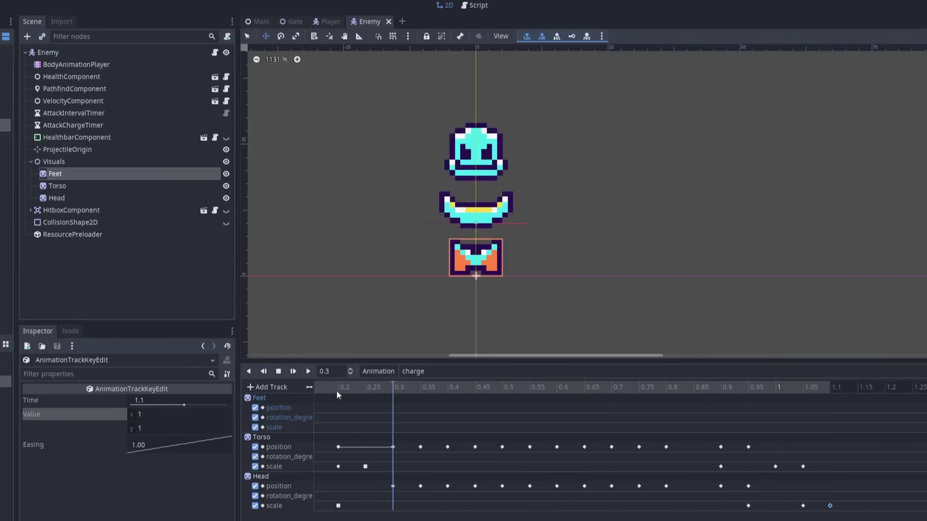
# Play back the Enemy's charge animation to check the motion of its feet, torso and head.
pyautogui.click(293, 371)
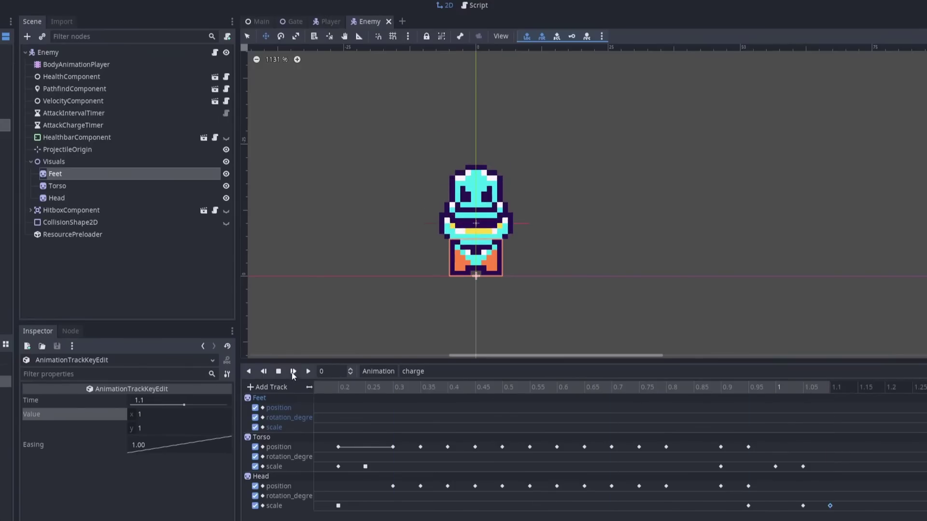
pyautogui.click(292, 372)
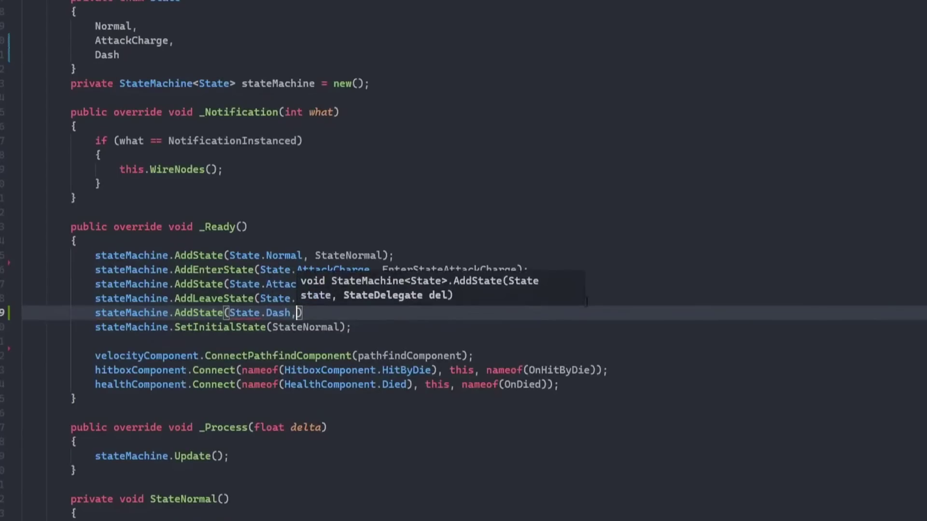
# Complete the AddState call for State.Dash in the enemy script's _Ready with StateDash as its delegate.
pyautogui.write(', StateDasj')
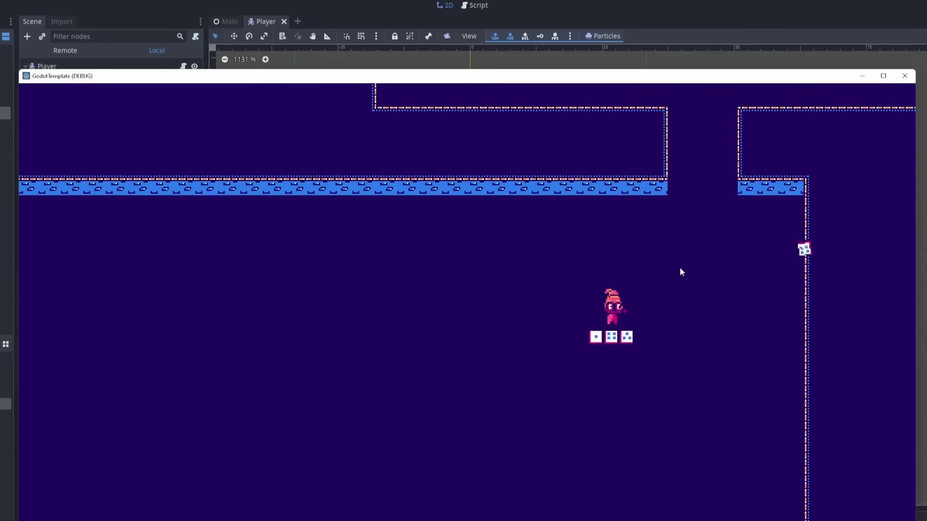
# Playtest dashing up through the corridor into the next room while throwing dice.
pyautogui.press('w')
pyautogui.press('d')
pyautogui.press('space')
pyautogui.click(671, 157)
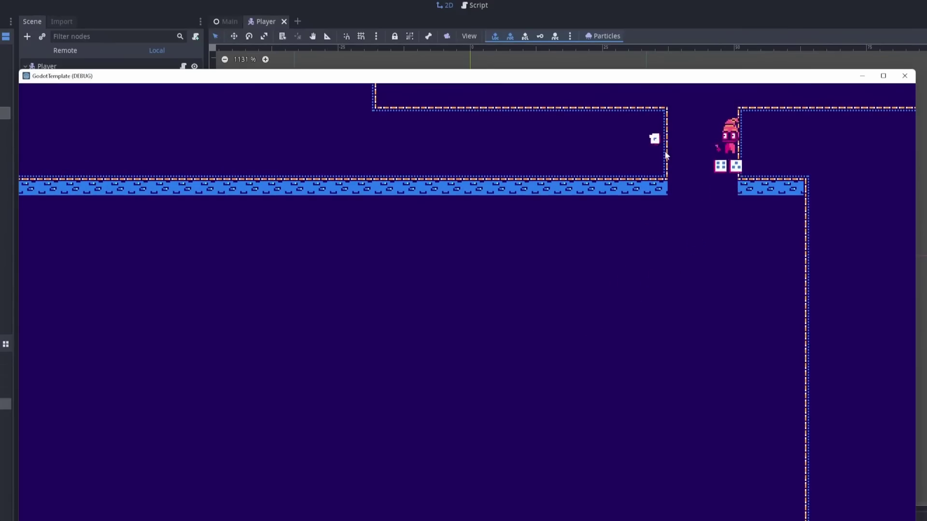
pyautogui.press('w')
pyautogui.click(754, 320)
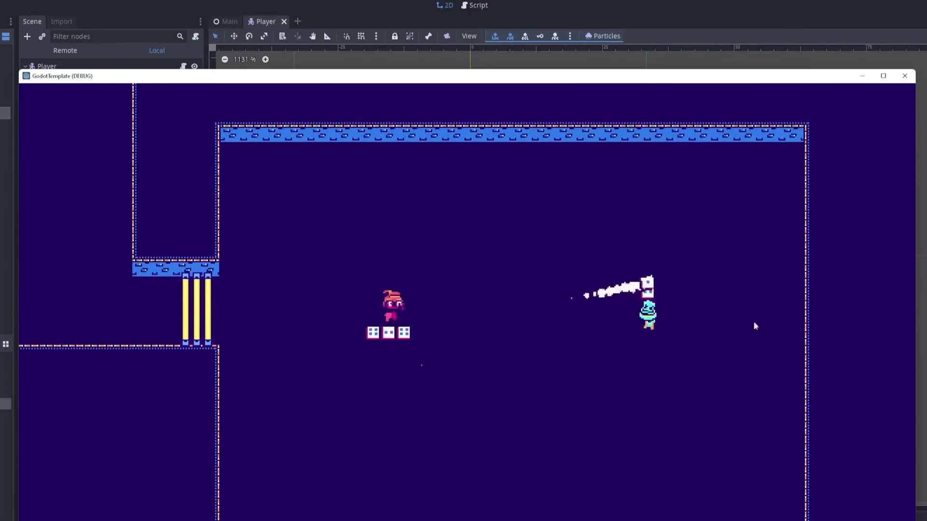
# Test combat in the gated room by throwing dice at the enemy and dashing right and down.
pyautogui.click(658, 385)
pyautogui.click(658, 386)
pyautogui.press('d')
pyautogui.press('space')
pyautogui.click(674, 373)
pyautogui.press('s')
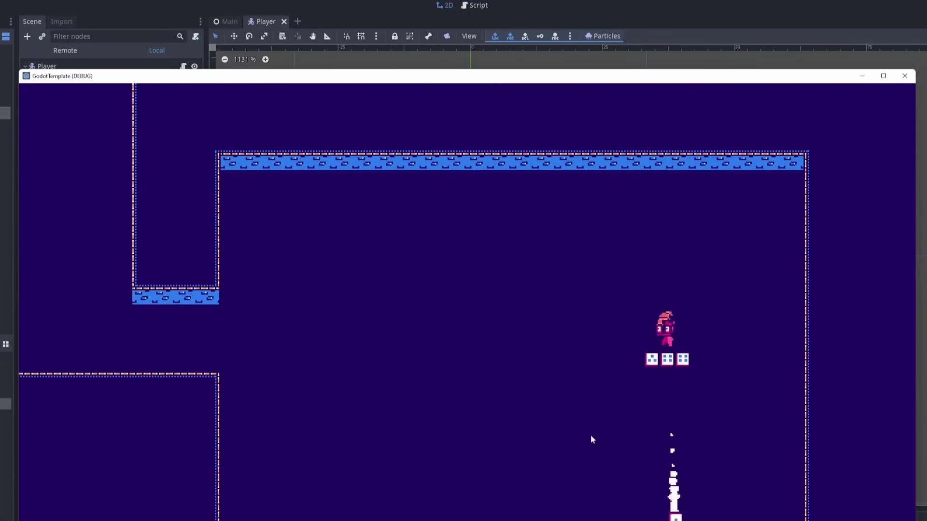
pyautogui.press('space')
pyautogui.click(590, 192)
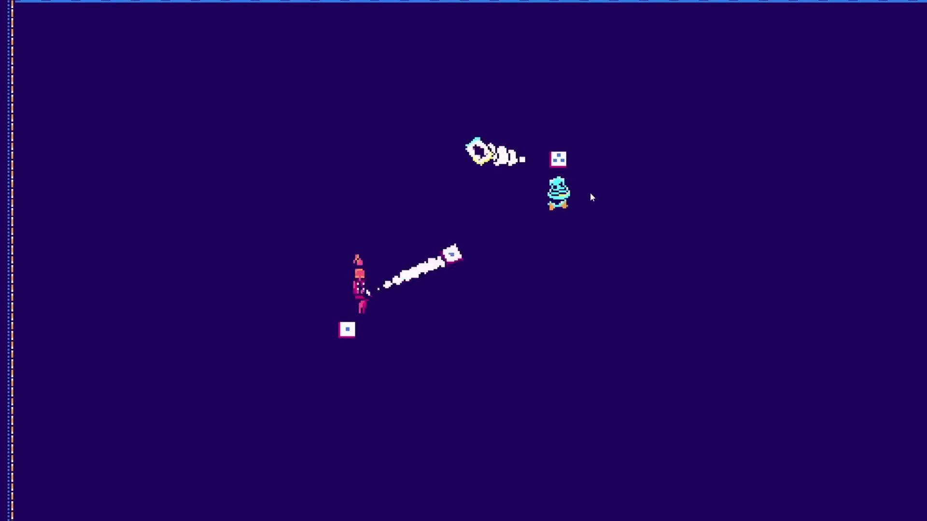
# Throw dice at the card-throwing enemies and dash left to test evading their attacks.
pyautogui.click(579, 186)
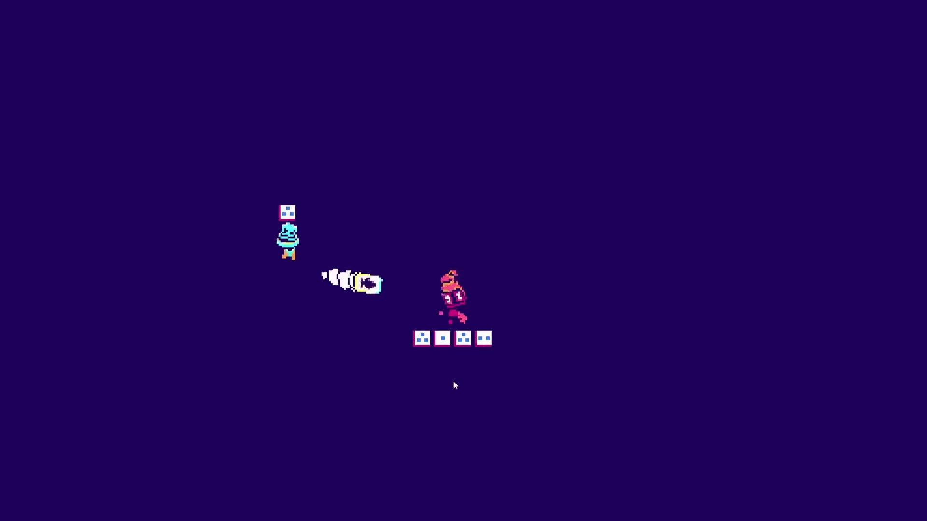
pyautogui.press('a')
pyautogui.press('space')
pyautogui.click(552, 211)
pyautogui.click(560, 173)
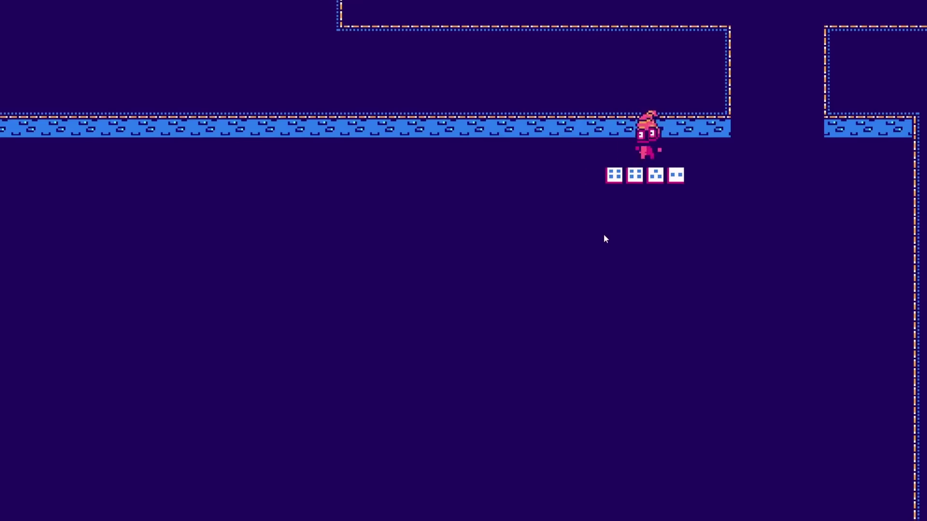
# Playtest throwing dice to both sides in the starting room, then move up and attack the next room's enemy.
pyautogui.press('w')
pyautogui.press('a')
pyautogui.click(346, 205)
pyautogui.press('d')
pyautogui.click(701, 193)
pyautogui.press('w')
pyautogui.click(690, 192)
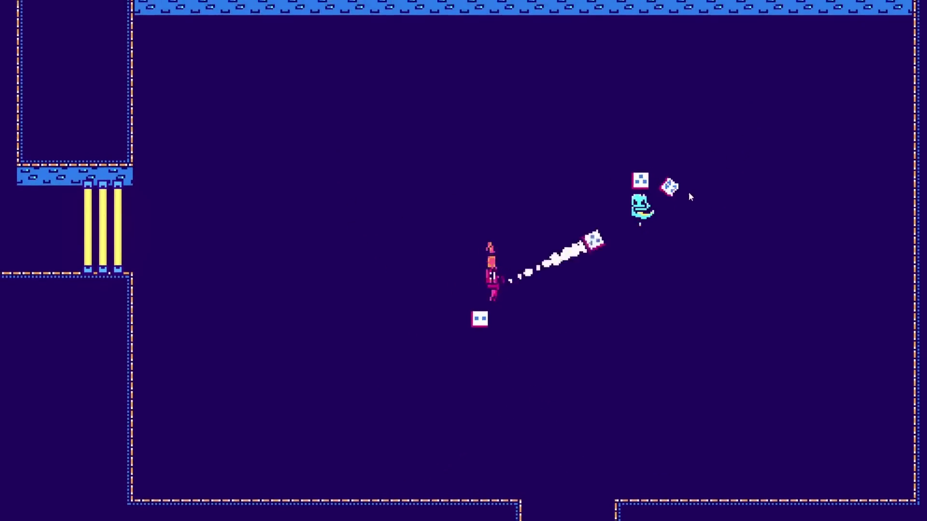
# Move the player left into the room with the central block and throw dice at its enemies.
pyautogui.press('a')
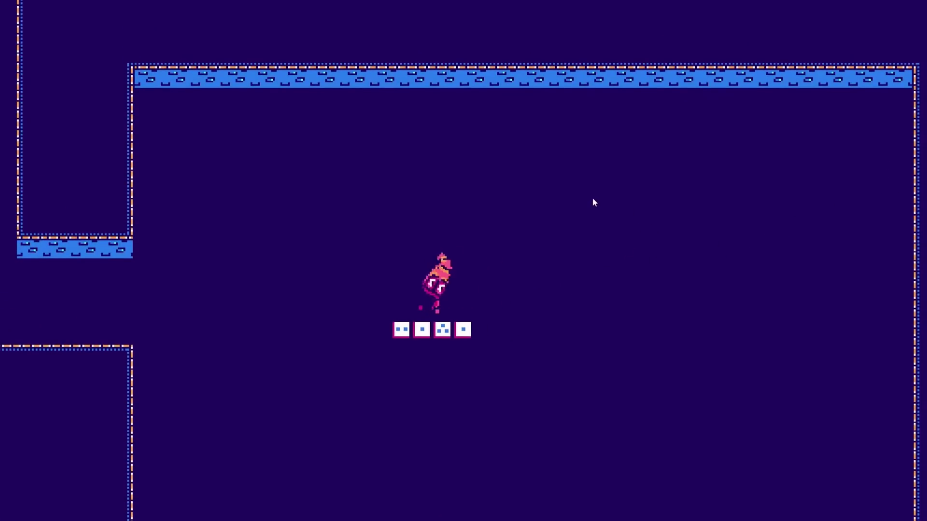
pyautogui.press('a')
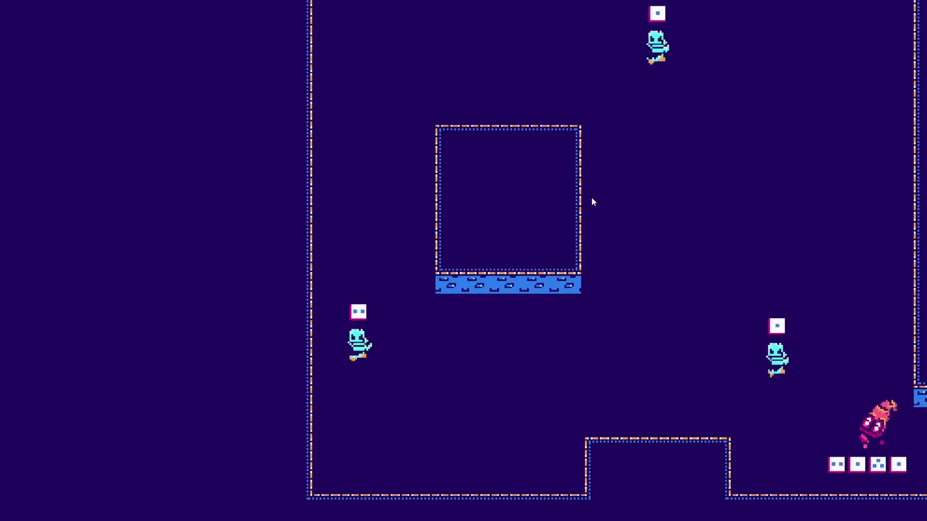
pyautogui.press('w')
pyautogui.click(641, 134)
pyautogui.click(656, 151)
pyautogui.press('a')
pyautogui.click(816, 435)
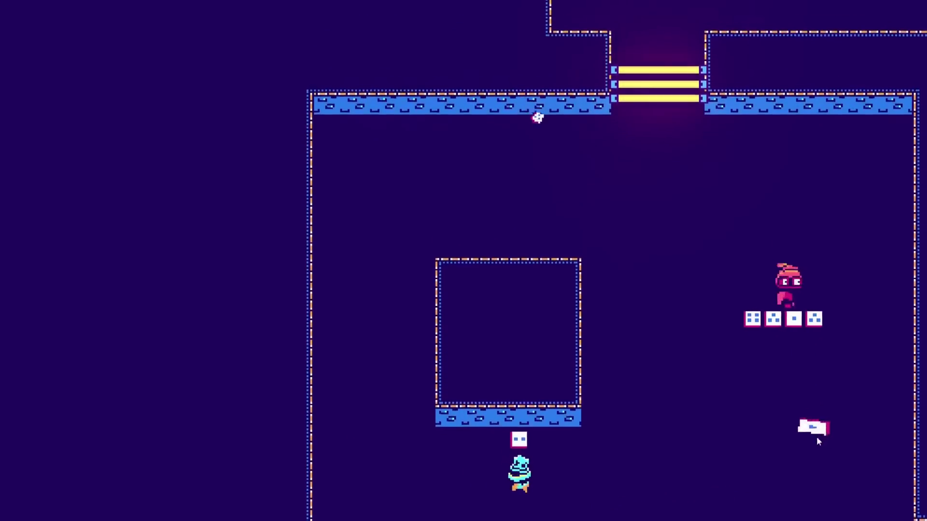
# Throw dice at the remaining enemy below the central block while moving up to the gate and back down left.
pyautogui.click(591, 498)
pyautogui.click(599, 488)
pyautogui.press('w')
pyautogui.click(610, 451)
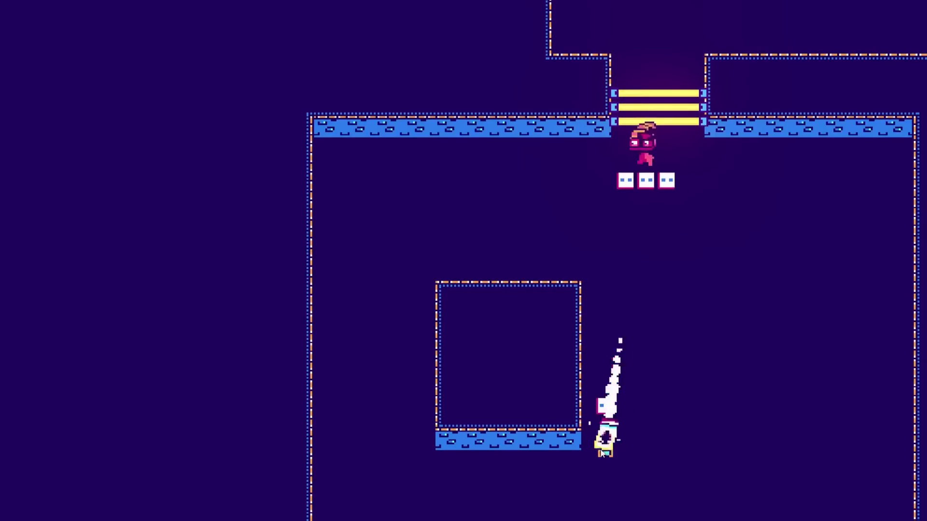
pyautogui.click(609, 434)
pyautogui.press('s')
pyautogui.press('a')
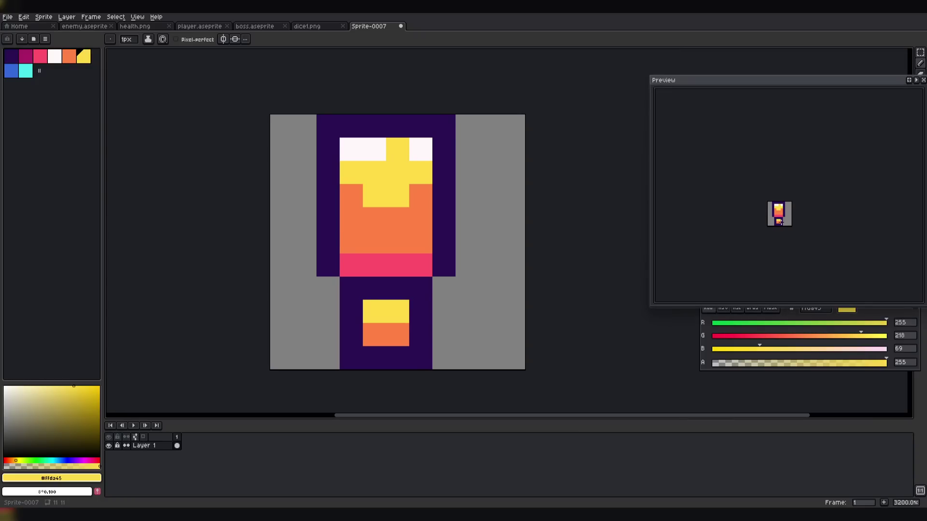
# Undo the pink pixel on the exclamation-mark sprite's outline in Aseprite and sample the dark purple outline colour.
pyautogui.keyDown('alt'); pyautogui.click(390, 257); pyautogui.keyUp('alt')
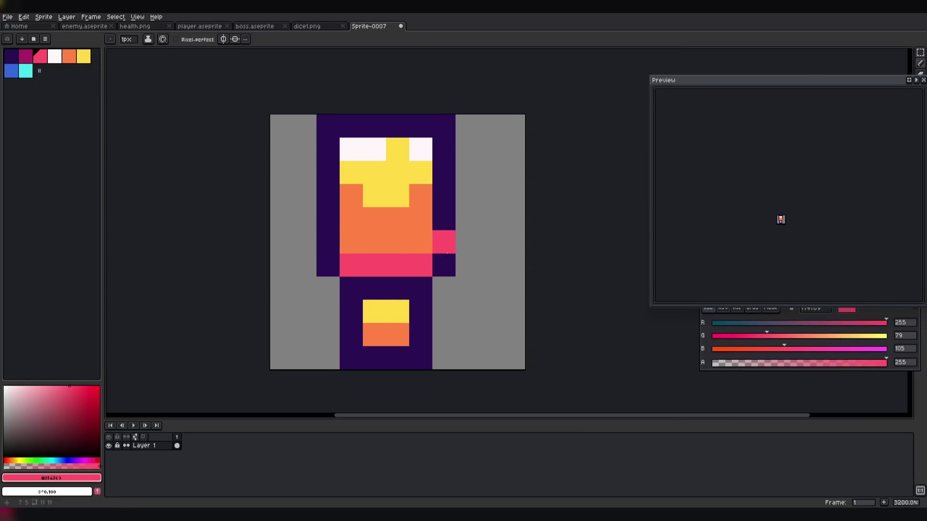
pyautogui.hotkey('ctrl', 'z')
pyautogui.keyDown('alt'); pyautogui.click(337, 259); pyautogui.keyUp('alt')
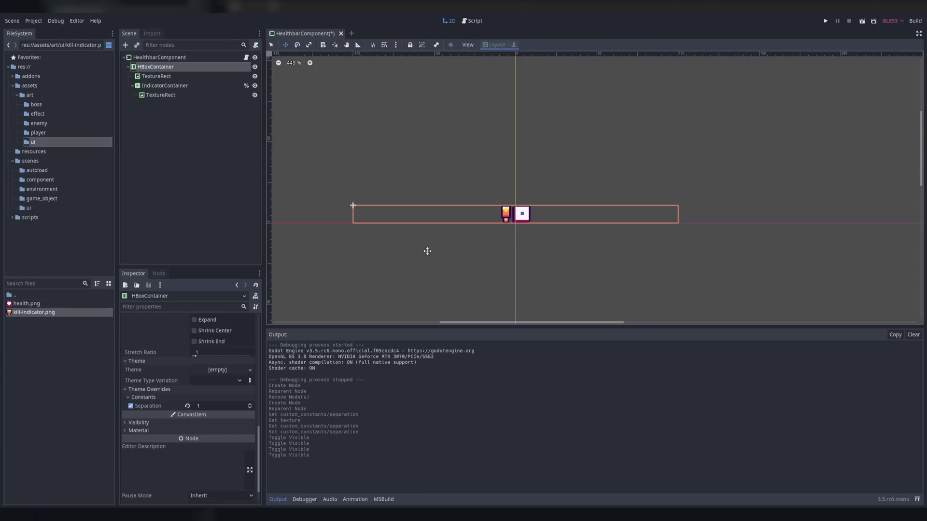
# Select the kill indicator's TextureRect directly under the HBoxContainer in the healthbar component scene.
pyautogui.scroll(2, 427, 251)
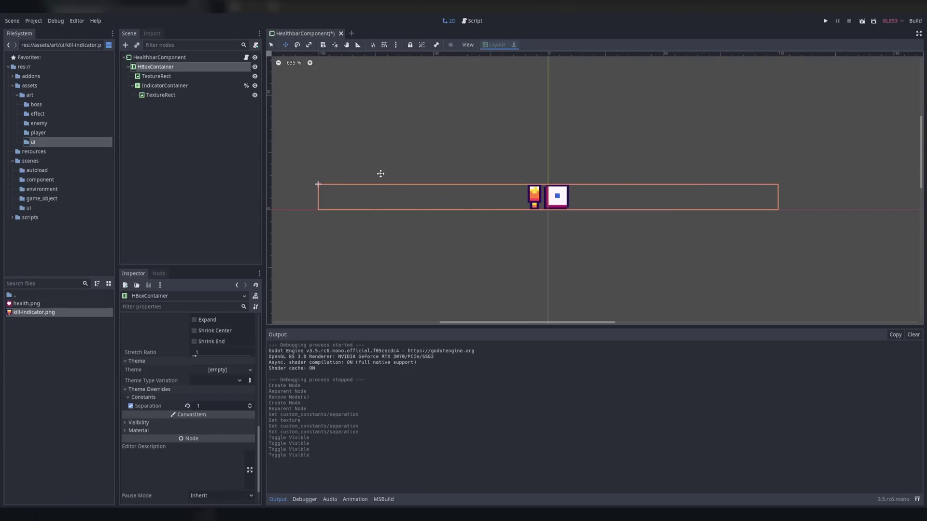
pyautogui.click(189, 77)
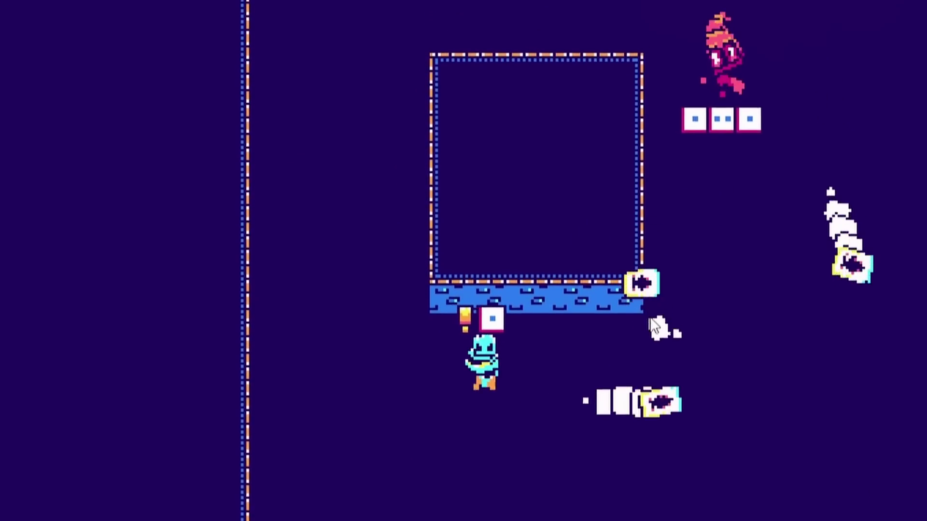
# Playtest the kill indicator by moving the player up, right and down near the enemy below the central block.
pyautogui.press('w')
pyautogui.press('d')
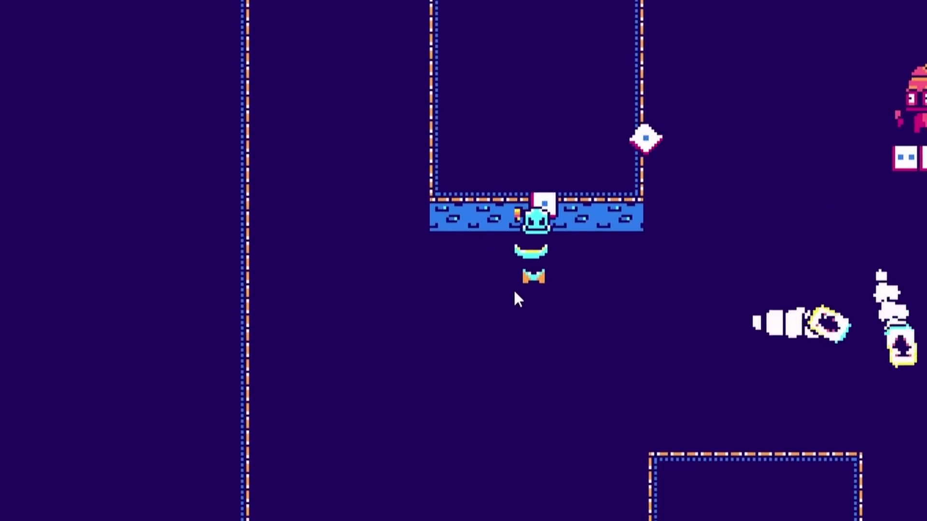
pyautogui.press('s')
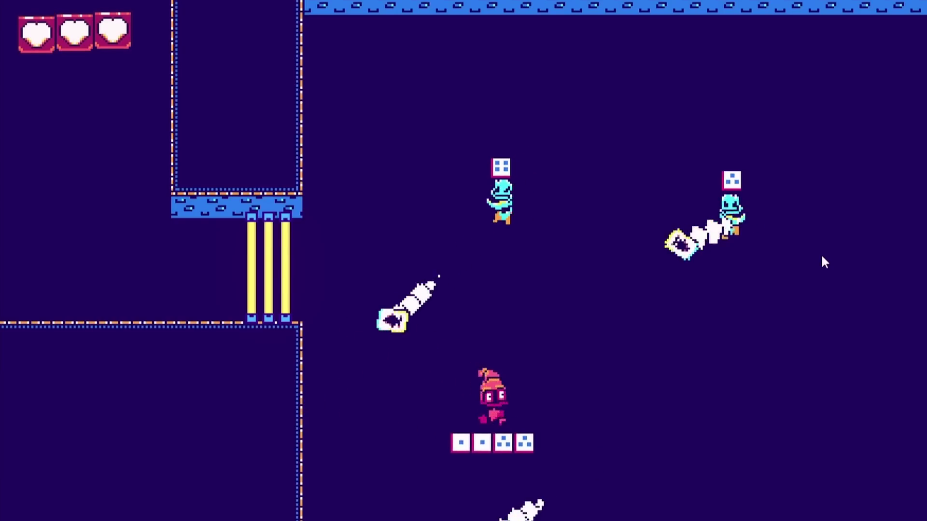
# Playtest moving the player right, up and left around the two card-throwing enemies in the gated room.
pyautogui.press('d')
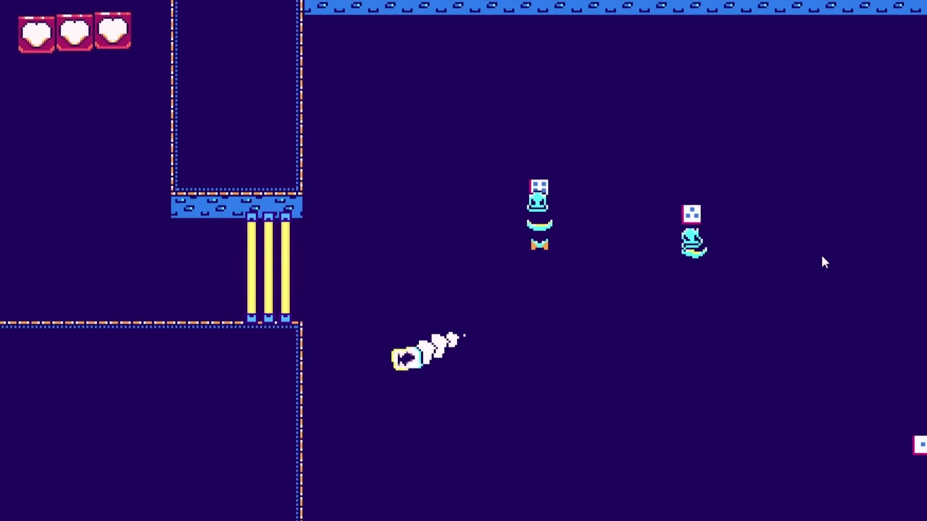
pyautogui.press('w')
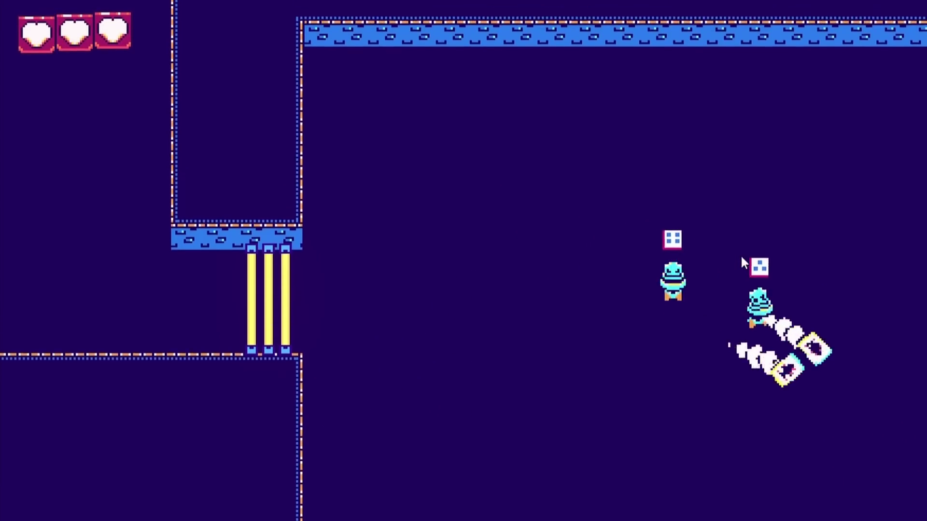
pyautogui.press('a')
pyautogui.press('w')
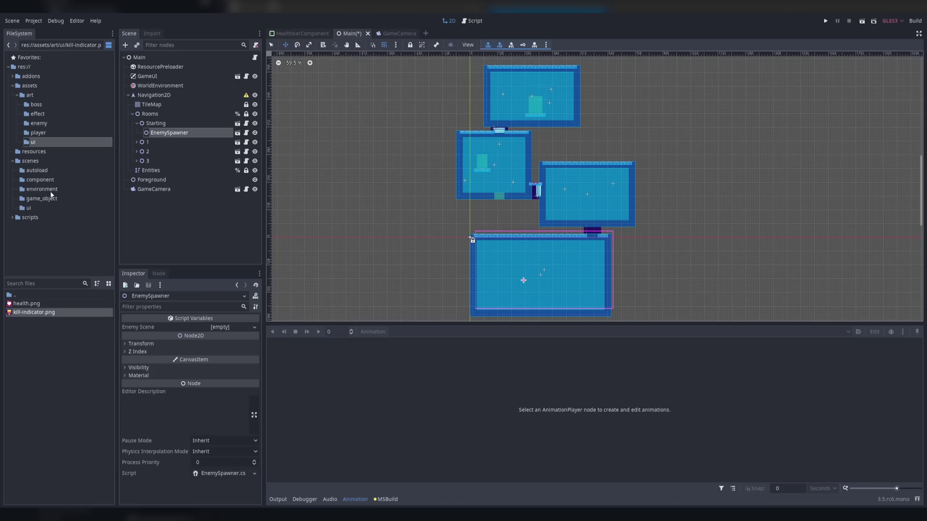
# Assign Boss.tscn as the enemy scene of the Starting room's EnemySpawner and save the Main scene.
pyautogui.click(41, 199)
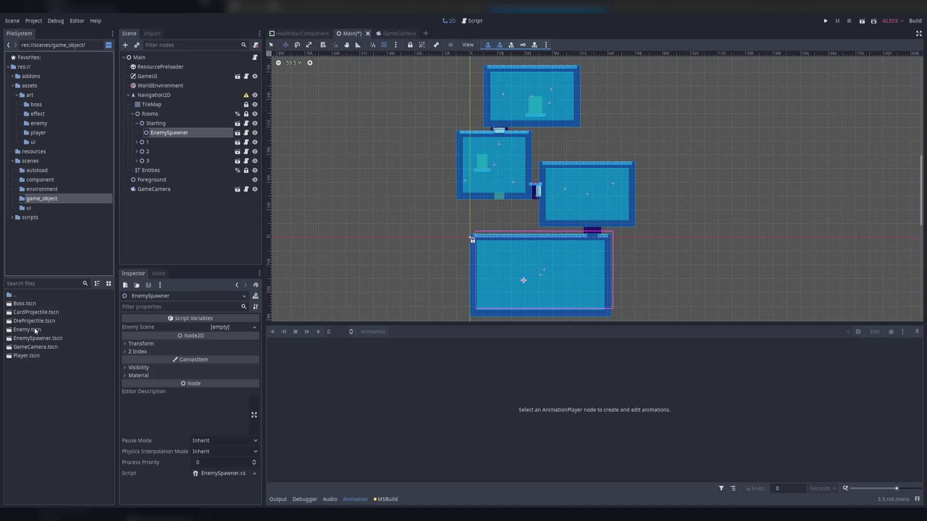
pyautogui.moveTo(203, 332); pyautogui.dragTo(204, 332)
pyautogui.hotkey('ctrl', 's')
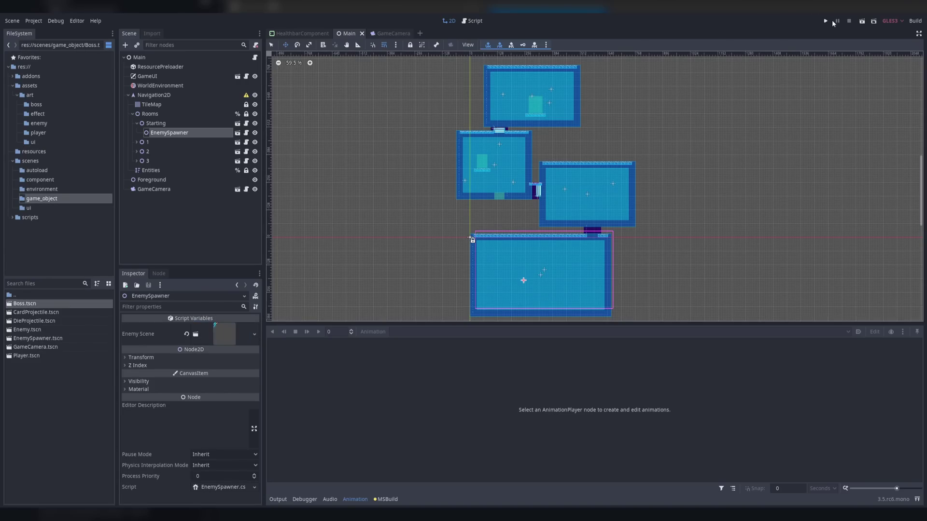
# Run the game and steer the player down, left and right around the boss's card bursts, then dash.
pyautogui.click(826, 21)
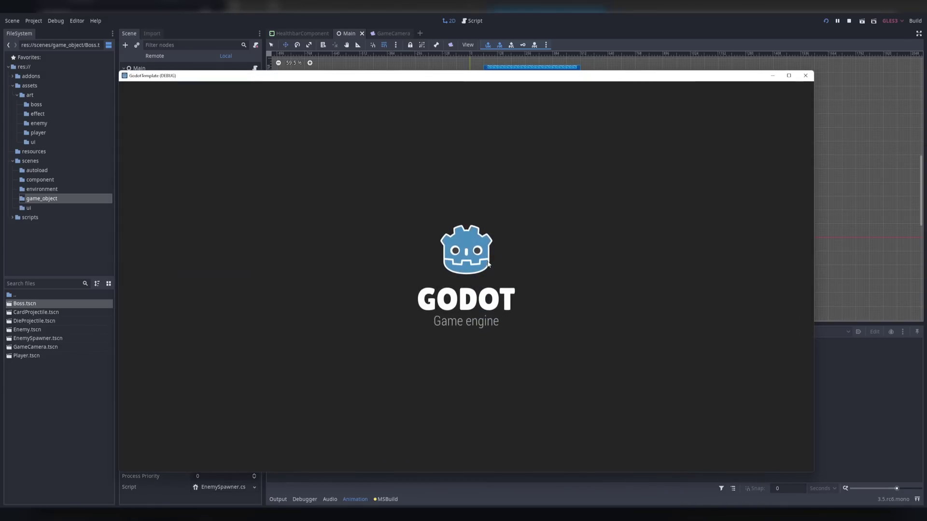
pyautogui.press('s')
pyautogui.press('a')
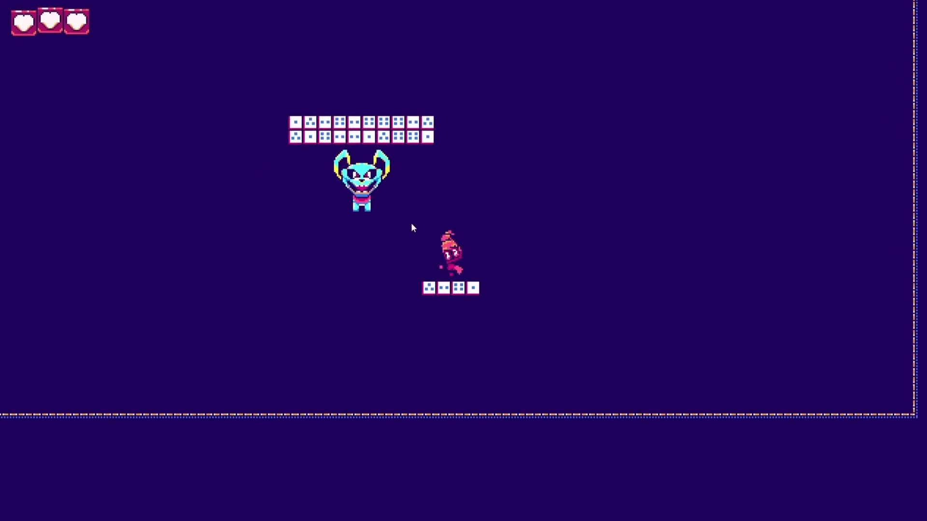
pyautogui.press('a')
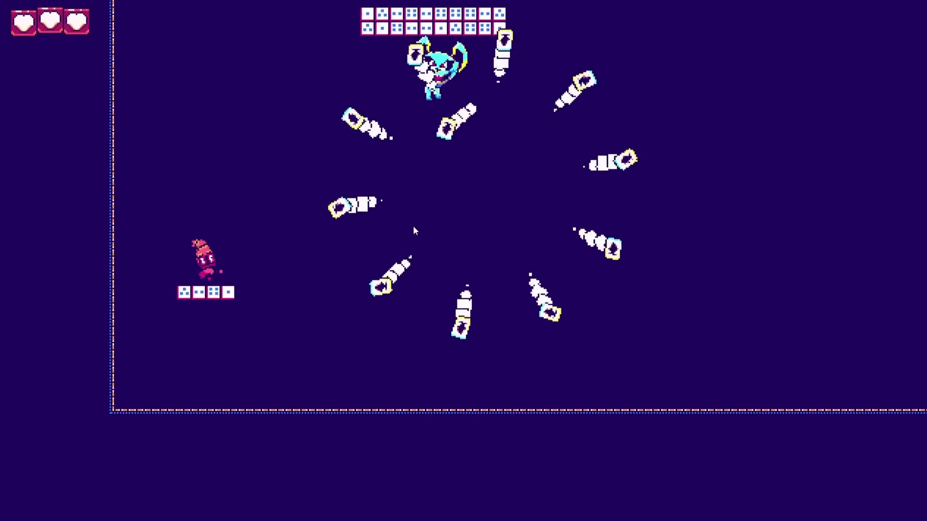
pyautogui.press('d')
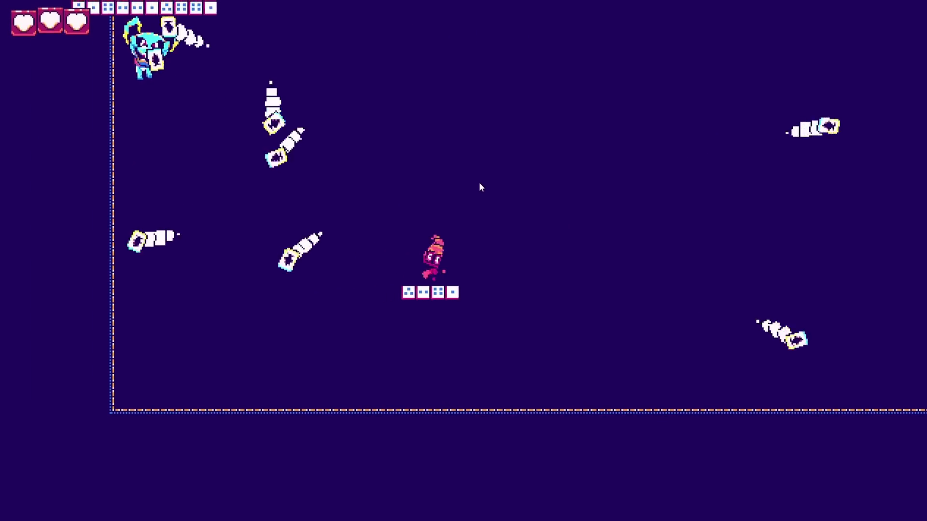
pyautogui.press('space')
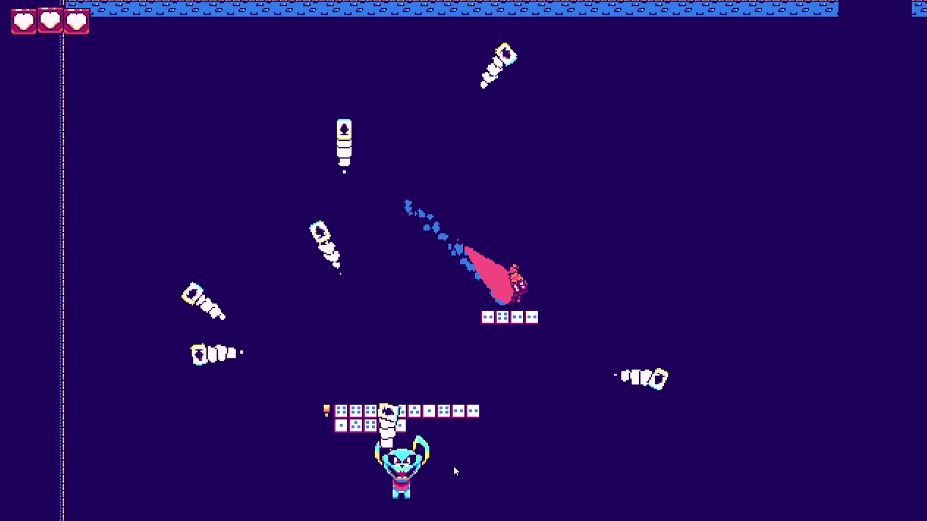
# Throw several dice at the boss while moving right and up, with a dash before the last throw.
pyautogui.click(396, 425)
pyautogui.click(337, 379)
pyautogui.press('d')
pyautogui.click(333, 363)
pyautogui.click(329, 338)
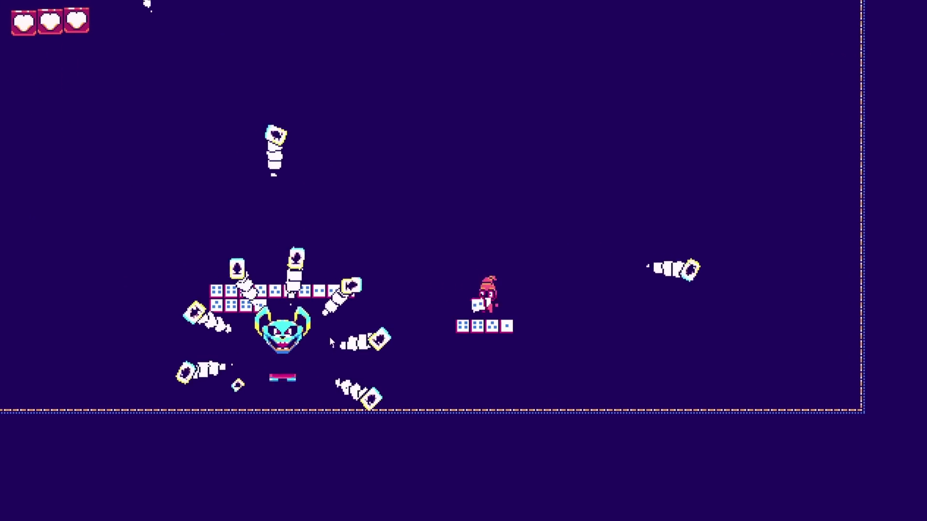
pyautogui.press('w')
pyautogui.press('space')
pyautogui.click(288, 359)
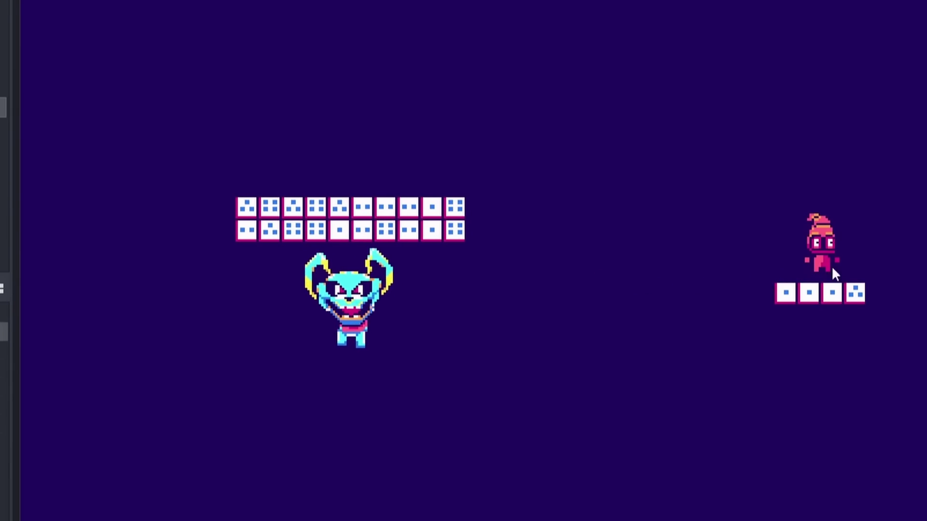
# Playtest attacking the boss with dice across the starting room, dashing downward between throws.
pyautogui.click(402, 320)
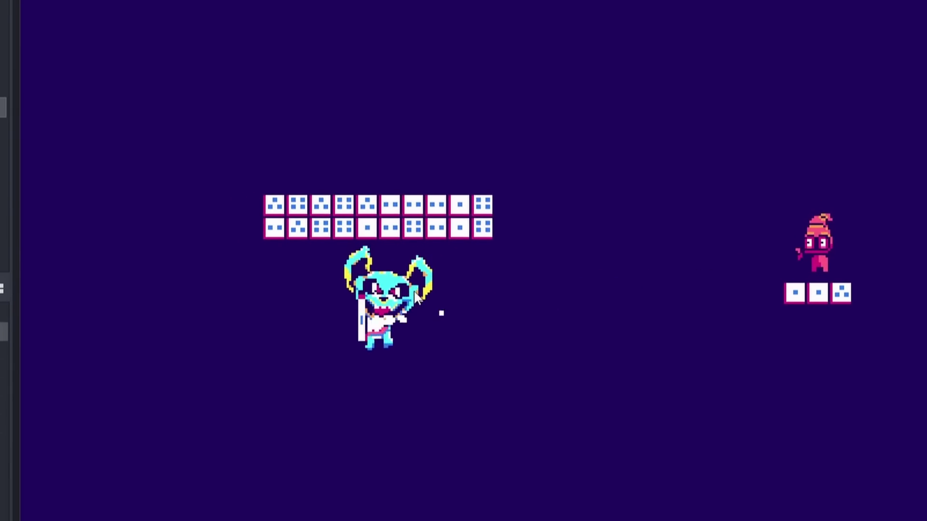
pyautogui.click(416, 297)
pyautogui.press('s')
pyautogui.press('space')
pyautogui.click(465, 168)
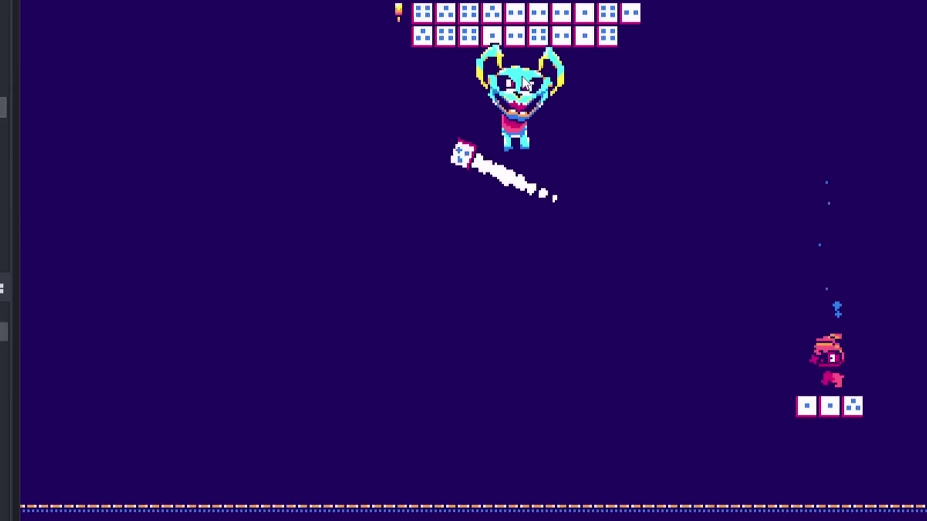
pyautogui.click(529, 69)
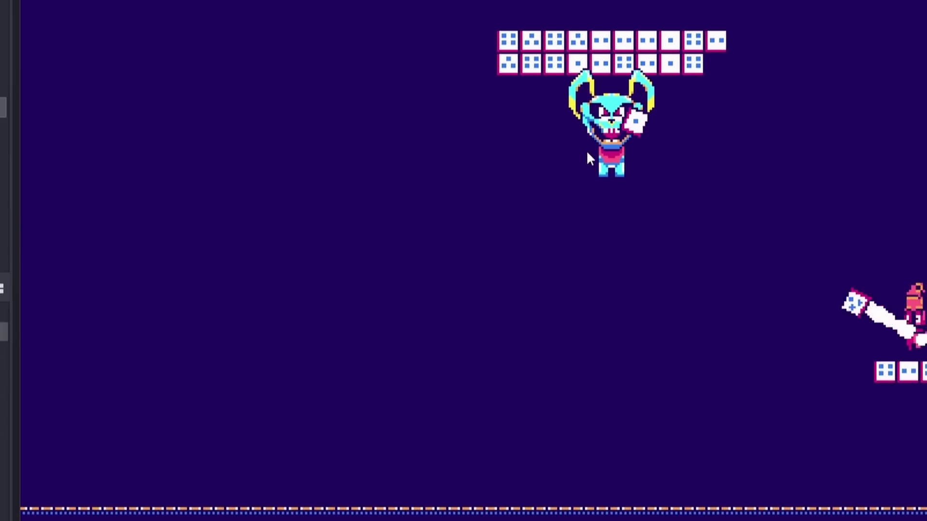
pyautogui.click(622, 369)
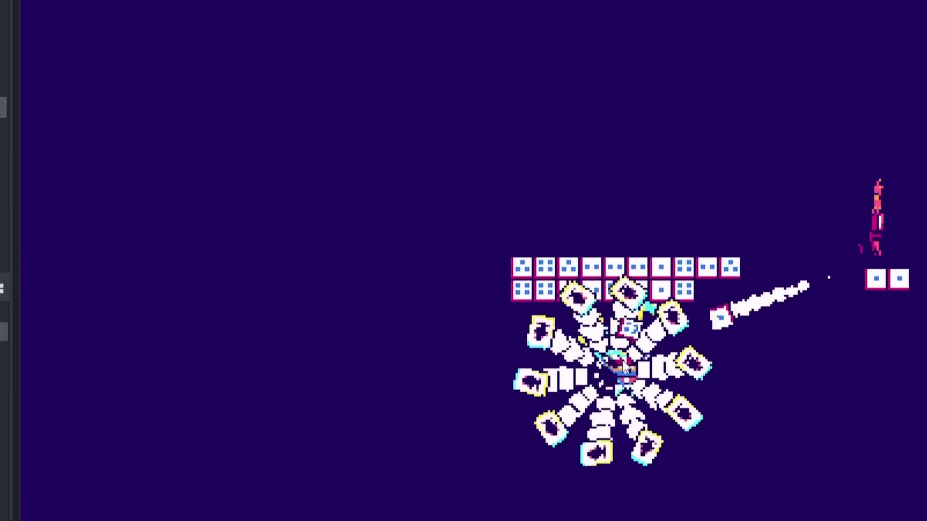
# Throw dice at the boss near the room's upper blue wall and dash between attacks.
pyautogui.click(242, 102)
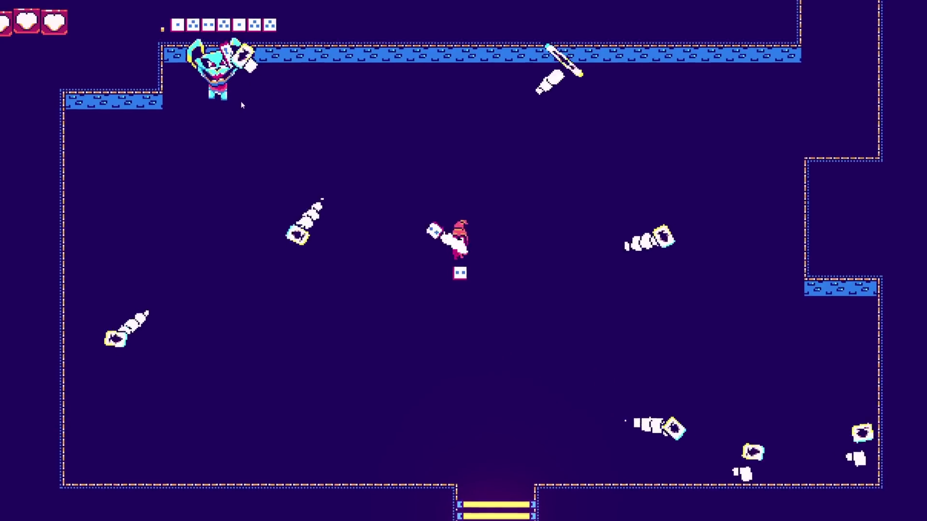
pyautogui.click(242, 102)
pyautogui.press('space')
pyautogui.click(299, 116)
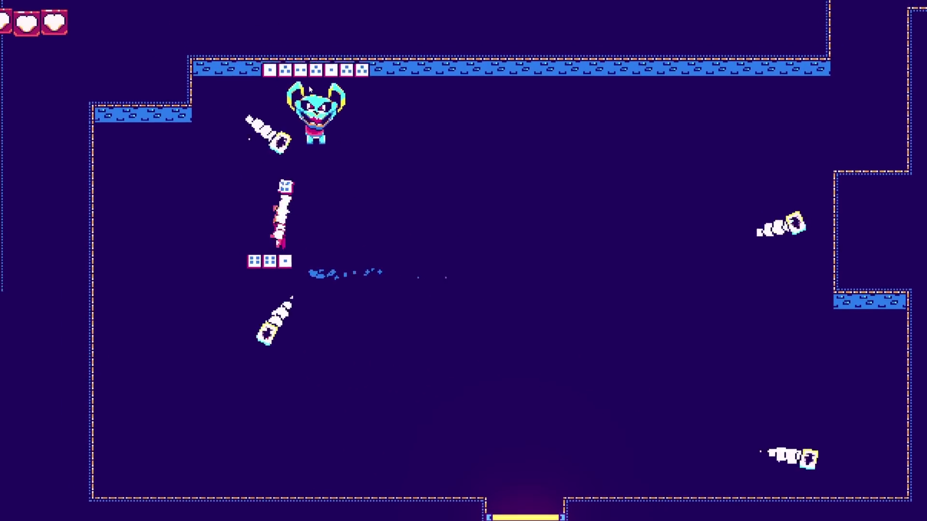
pyautogui.click(371, 130)
pyautogui.press('space')
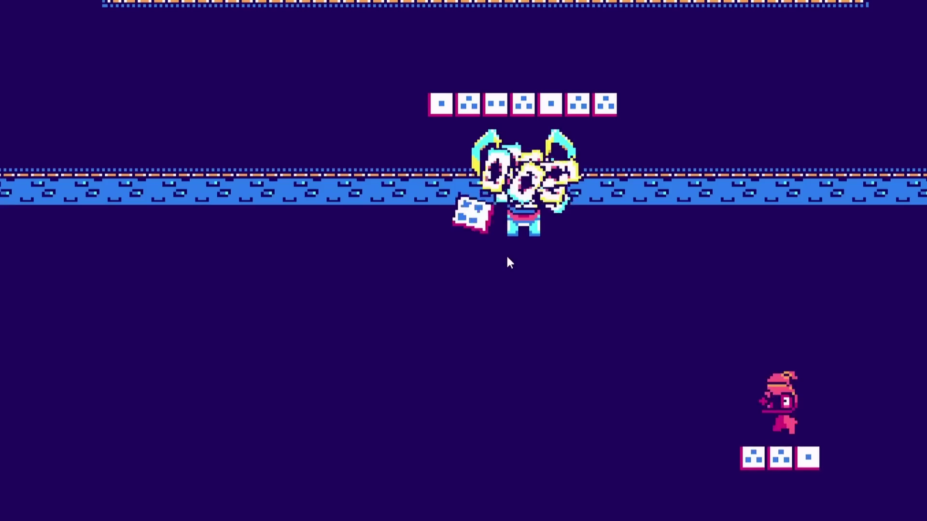
# Dash once and throw a series of dice at the boss as it moves along the upper wall.
pyautogui.press('space')
pyautogui.click(558, 226)
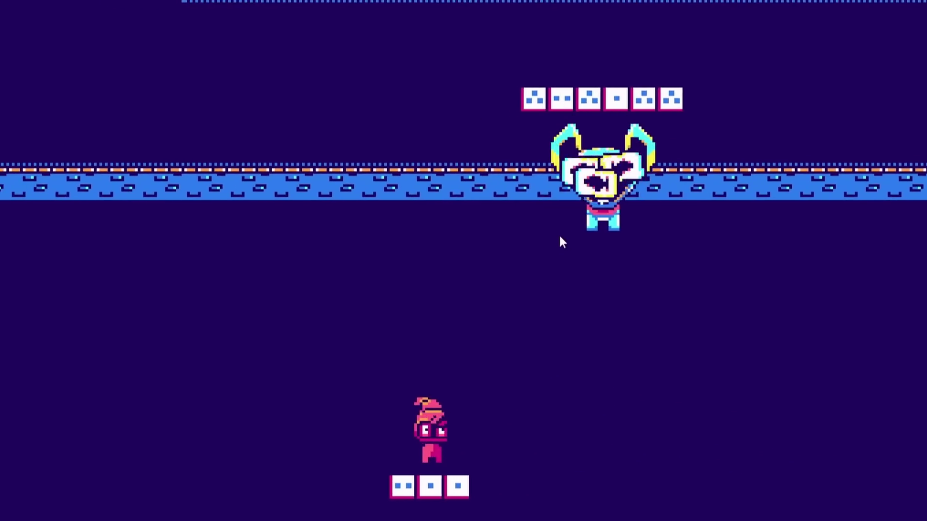
pyautogui.click(608, 235)
pyautogui.click(696, 218)
pyautogui.click(688, 176)
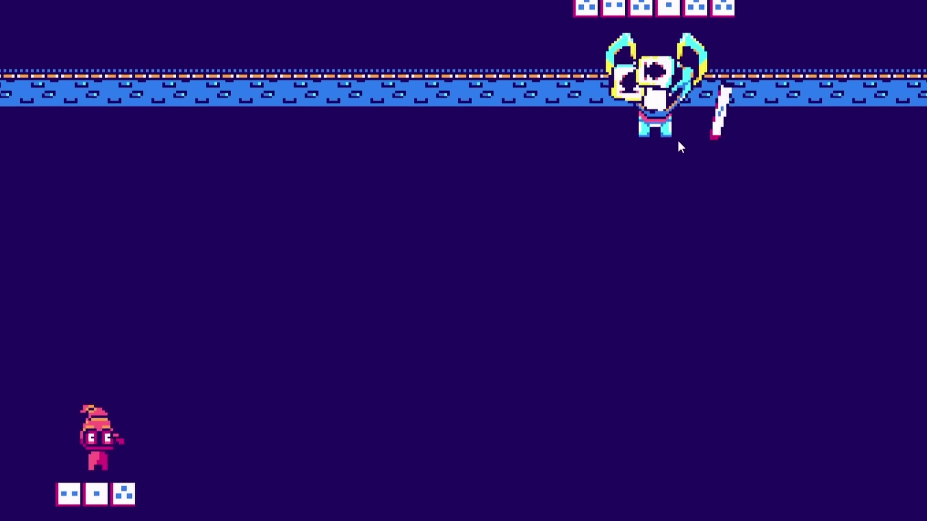
pyautogui.click(677, 138)
# Continue the boss fight with two more dashes, each followed by two dice throws.
pyautogui.press('space')
pyautogui.click(574, 149)
pyautogui.click(386, 213)
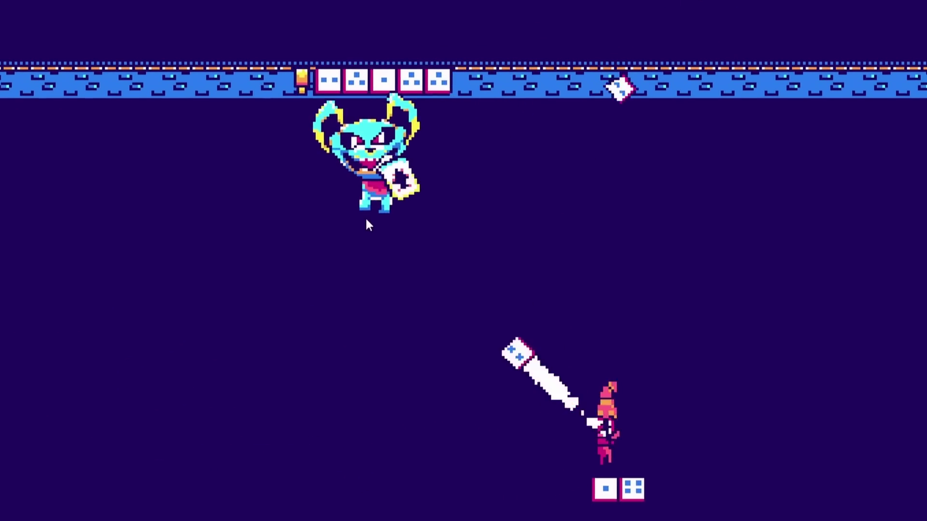
pyautogui.press('space')
pyautogui.click(290, 196)
pyautogui.click(218, 189)
# Add an AnimationPlayer node to the Player scene and move it above BodyAnimationPlayer in the node tree.
pyautogui.write('animation')
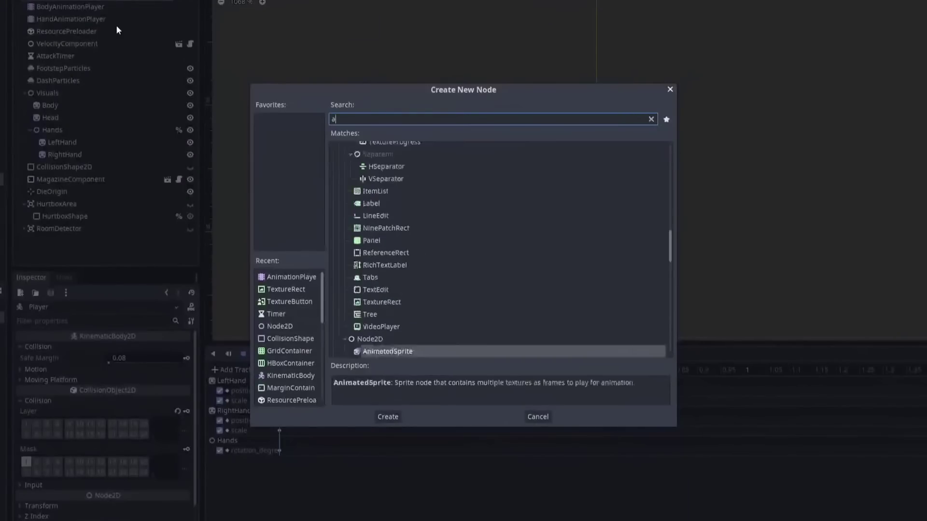
pyautogui.press('Return')
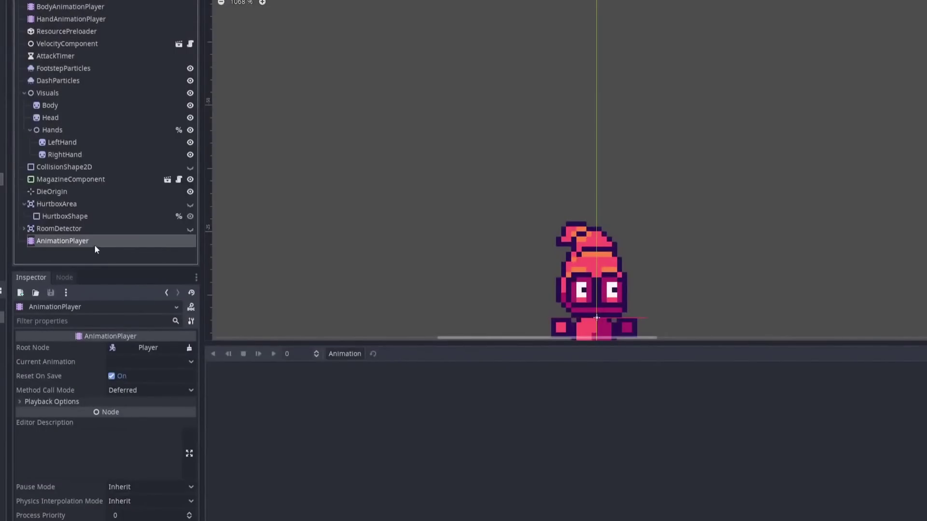
pyautogui.moveTo(94, 242); pyautogui.dragTo(100, 6)
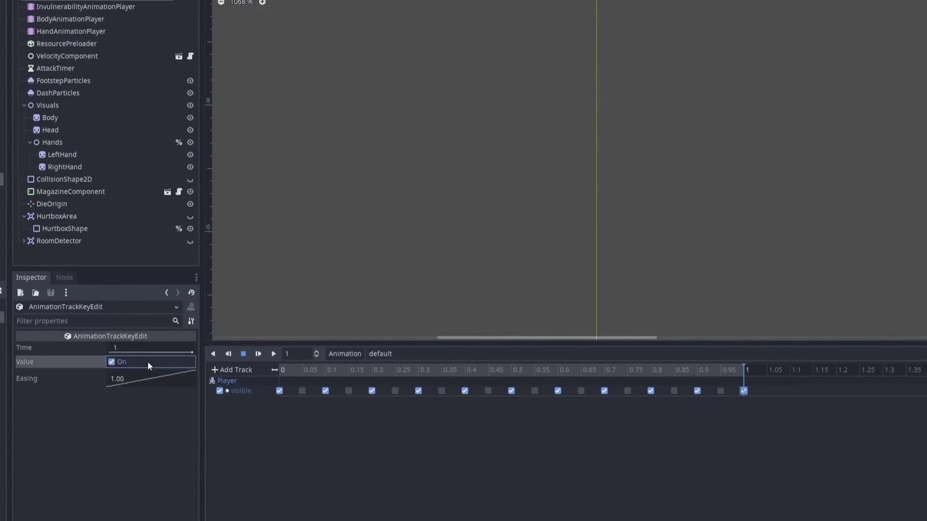
# Preview the player's default invulnerability animation with its visibility blinking and SetInvulnerable calls, then open the Player script.
pyautogui.click(243, 354)
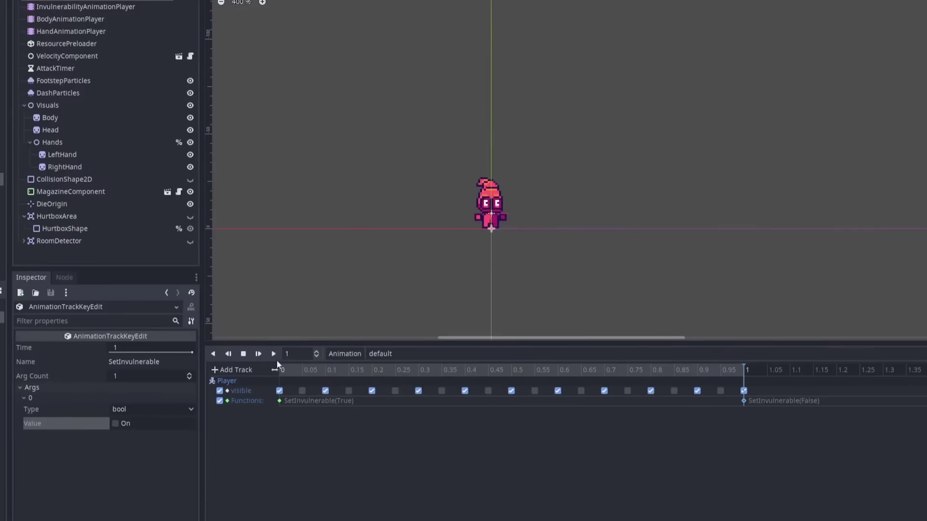
pyautogui.click(264, 354)
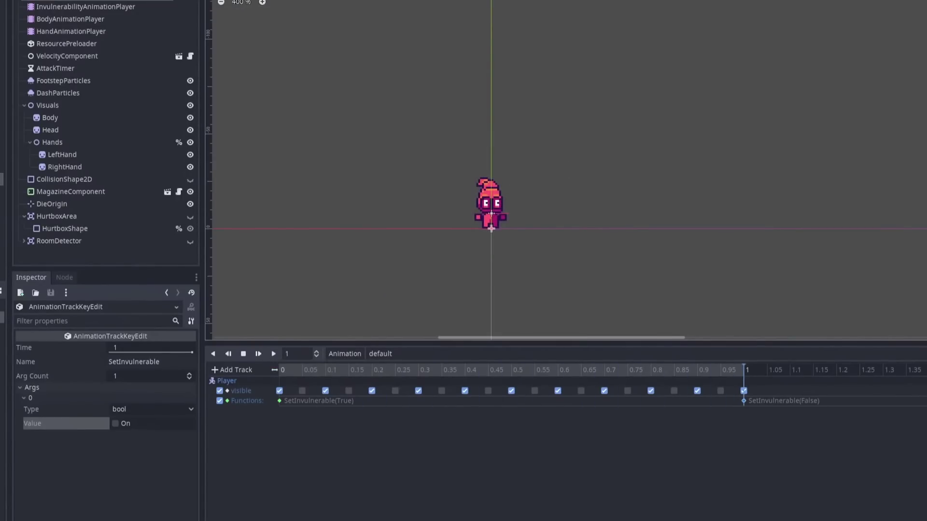
pyautogui.click(180, 1)
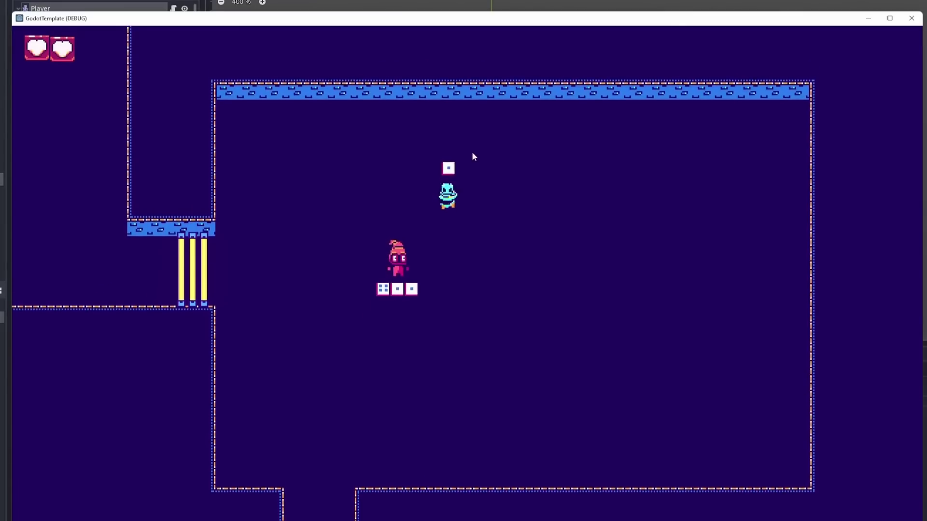
# Playtest the player's invulnerability by moving left, throwing a die at the room's enemy and moving up toward it.
pyautogui.press('a')
pyautogui.click(474, 157)
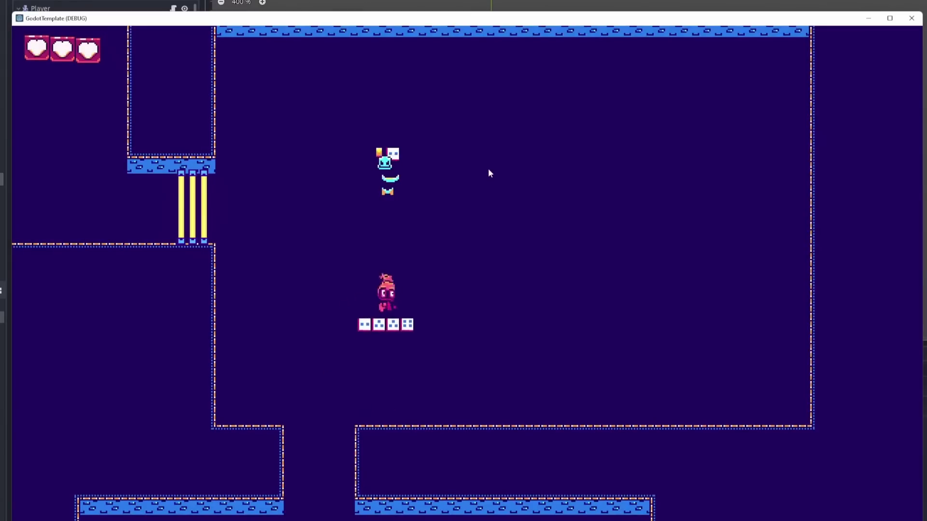
pyautogui.press('w')
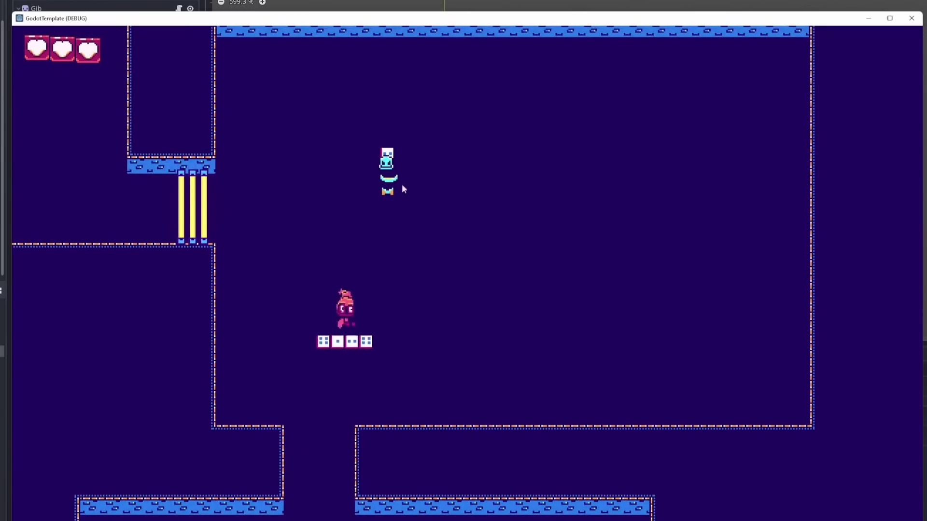
# Playtest the gib effect by throwing a die at the room's enemy, then dash left toward the side passage.
pyautogui.click(389, 138)
pyautogui.press('d')
pyautogui.press('w')
pyautogui.press('a')
pyautogui.press('space')
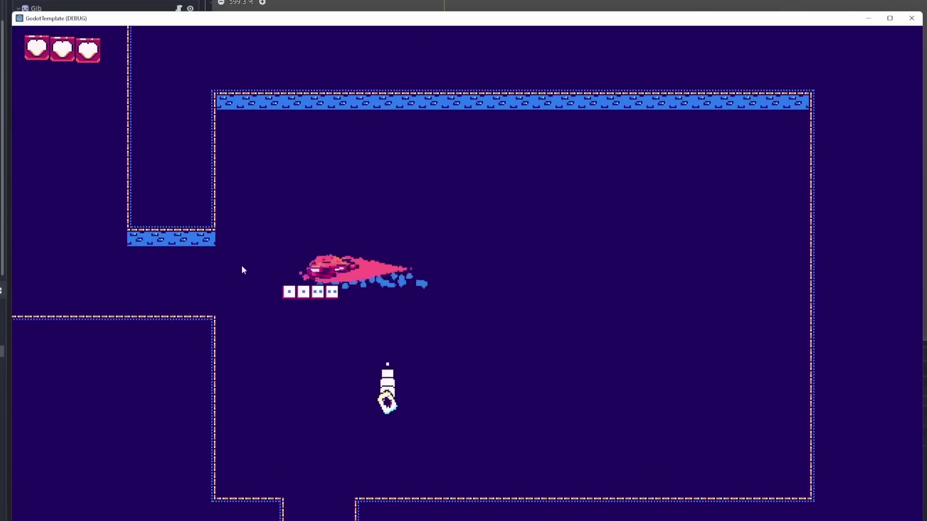
# Playtest combat in the room with the central block, throwing dice at the enemy west of it and dashing around the block.
pyautogui.press('a')
pyautogui.click(296, 256)
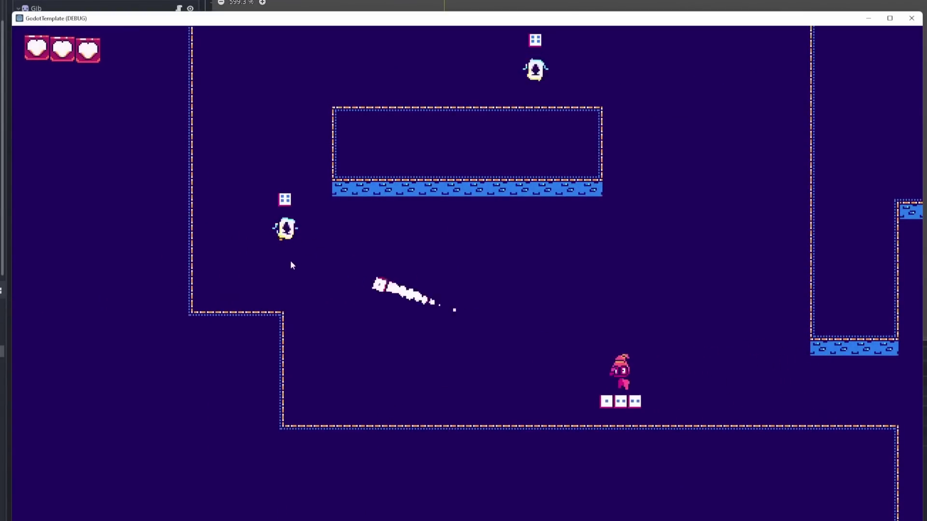
pyautogui.click(280, 241)
pyautogui.press('w')
pyautogui.press('a')
pyautogui.press('w')
pyautogui.press('space')
pyautogui.click(276, 233)
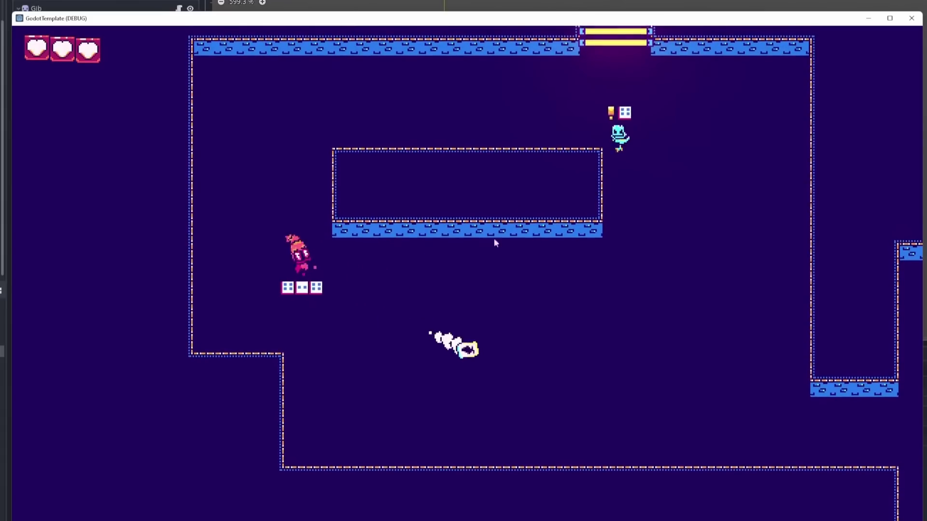
pyautogui.press('d')
pyautogui.press('space')
pyautogui.press('s')
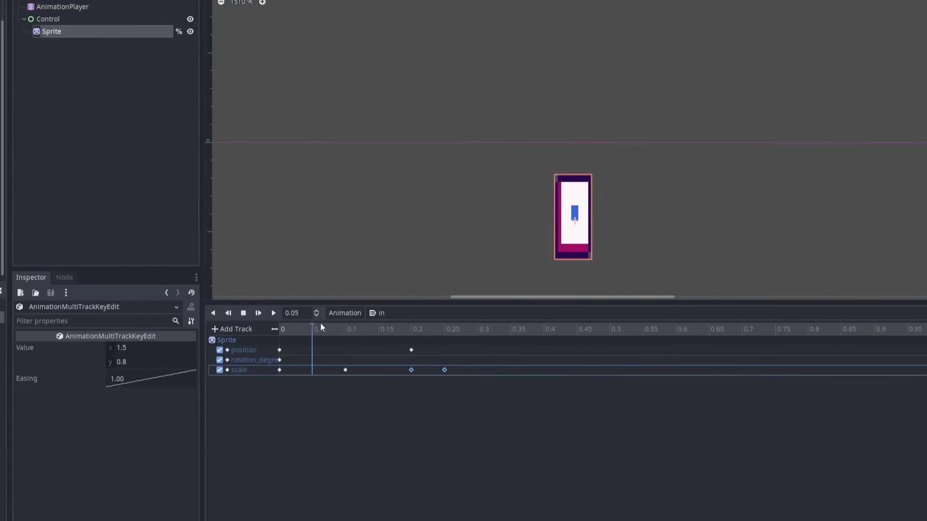
# Preview the Bullet scene's die animations by scrubbing through "in" and playing "out".
pyautogui.moveTo(321, 326); pyautogui.dragTo(444, 333)
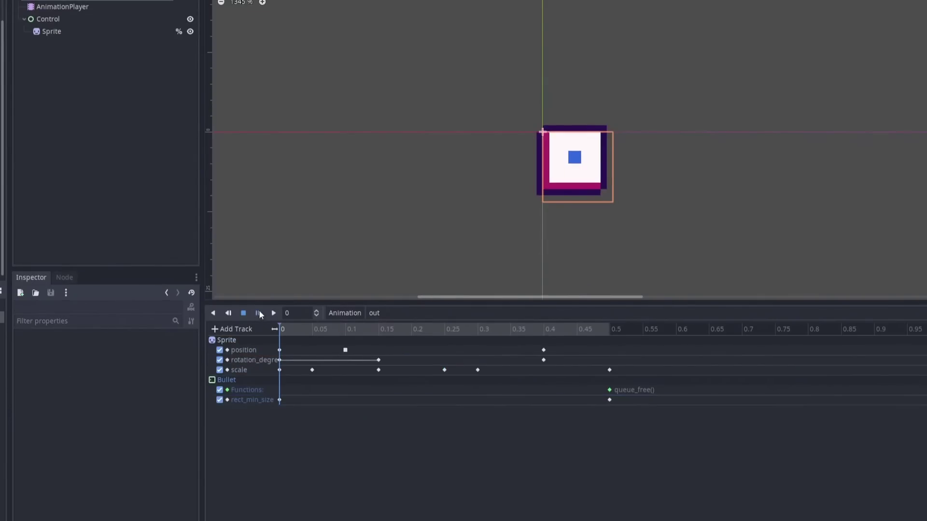
pyautogui.click(259, 313)
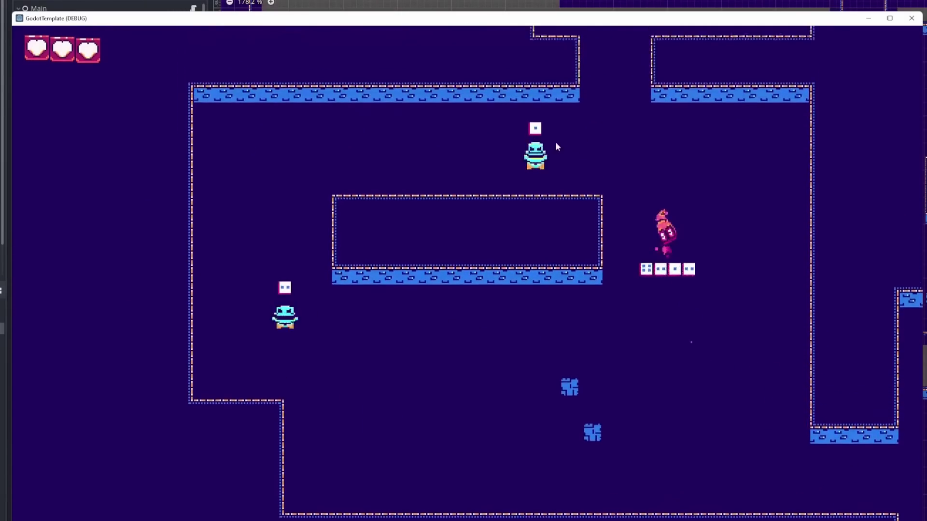
# Playtest the dice magazine by throwing dice at the enemy above the central block, and at the one west of it.
pyautogui.click(556, 141)
pyautogui.click(575, 181)
pyautogui.press('a')
pyautogui.click(294, 352)
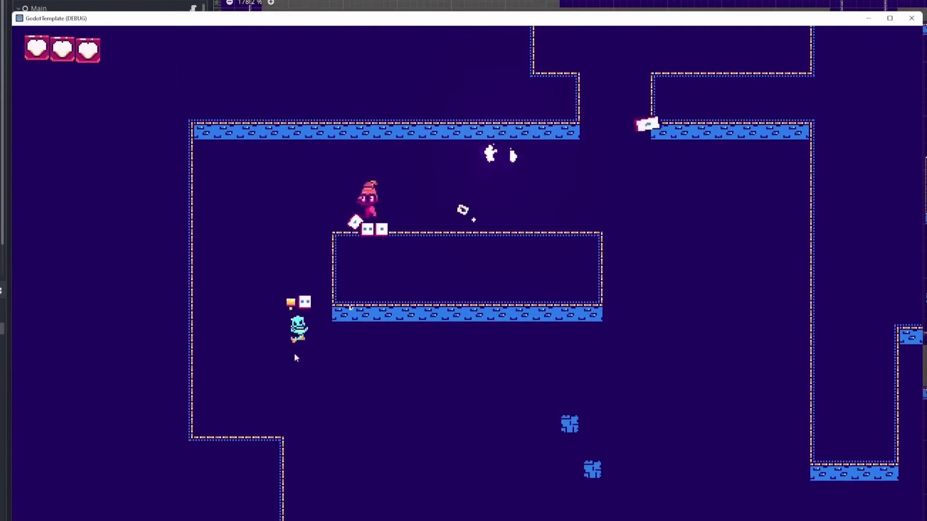
pyautogui.click(286, 343)
pyautogui.click(256, 324)
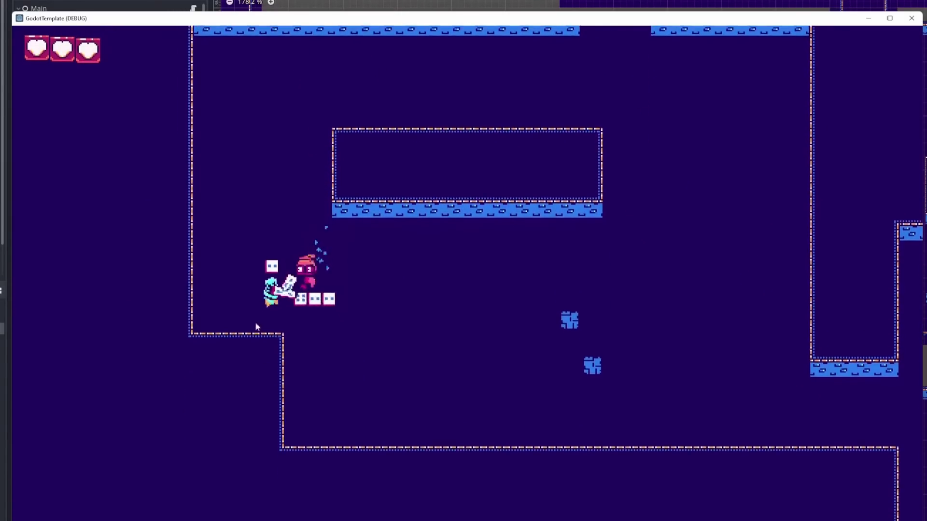
# Throw two more dice at the western enemy, then dash right and up past the central block.
pyautogui.click(234, 354)
pyautogui.click(229, 379)
pyautogui.press('d')
pyautogui.press('space')
pyautogui.press('d')
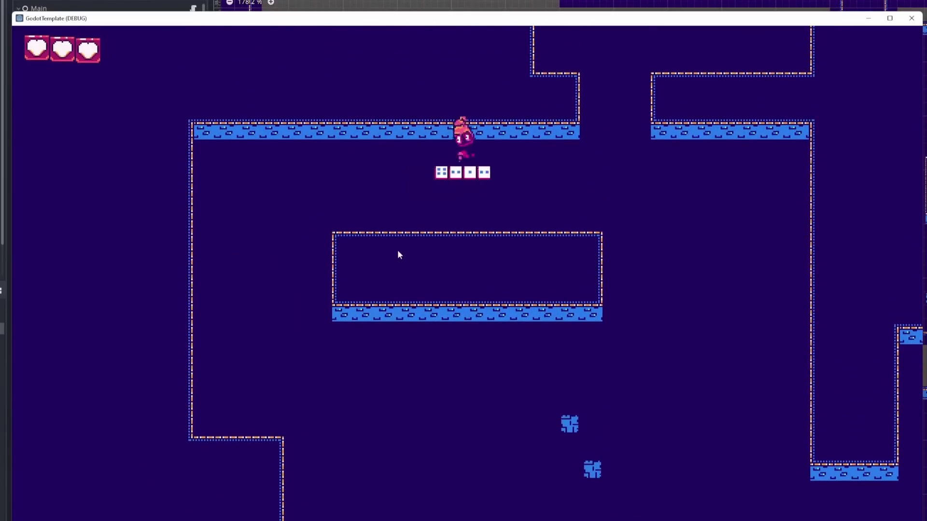
pyautogui.press('w')
pyautogui.press('space')
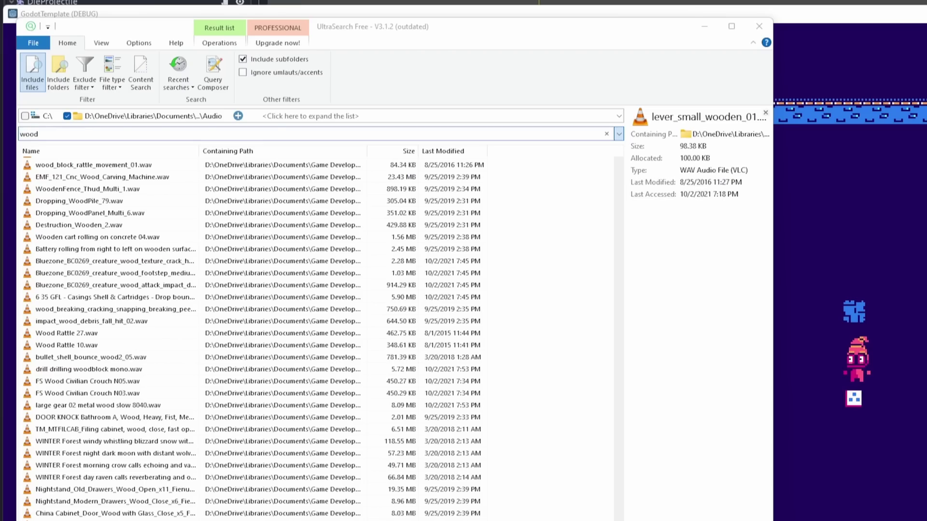
# Browse the UltraSearch results for "wood" for a suitable die impact sound.
pyautogui.click(193, 333)
pyautogui.scroll(-10, 103, 361)
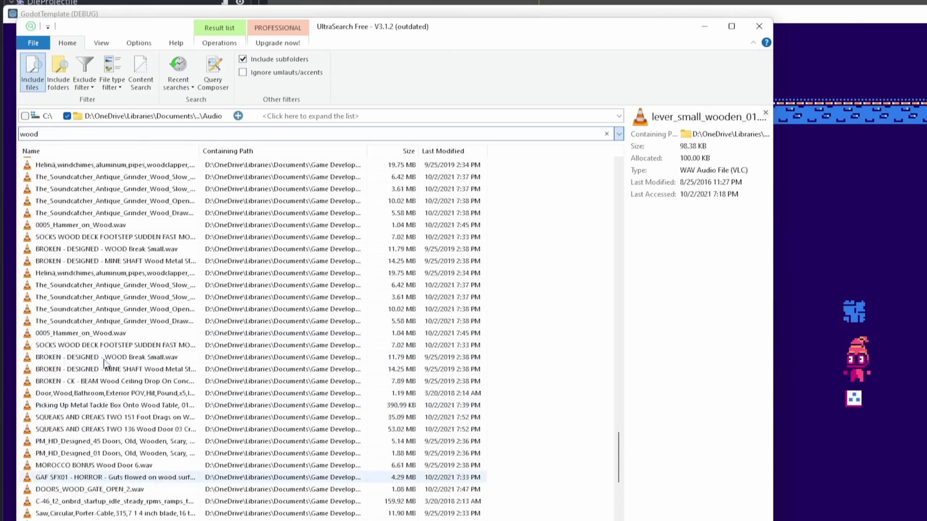
pyautogui.click(136, 245)
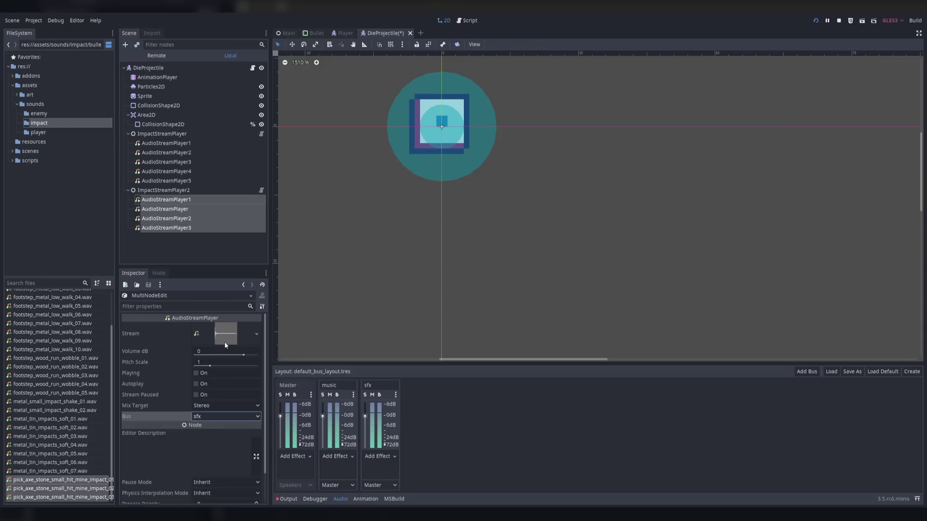
# In DieProjectile's Kill method, make impactStreamPlayer2 call "play" without a count argument.
pyautogui.click(193, 228)
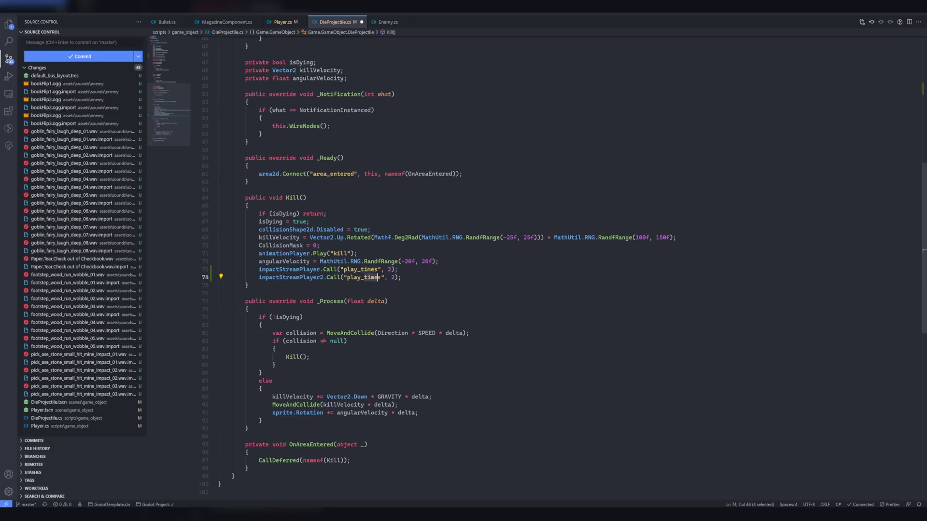
pyautogui.moveTo(379, 278); pyautogui.dragTo(382, 278)
pyautogui.press('BackSpace')
pyautogui.press('BackSpace')
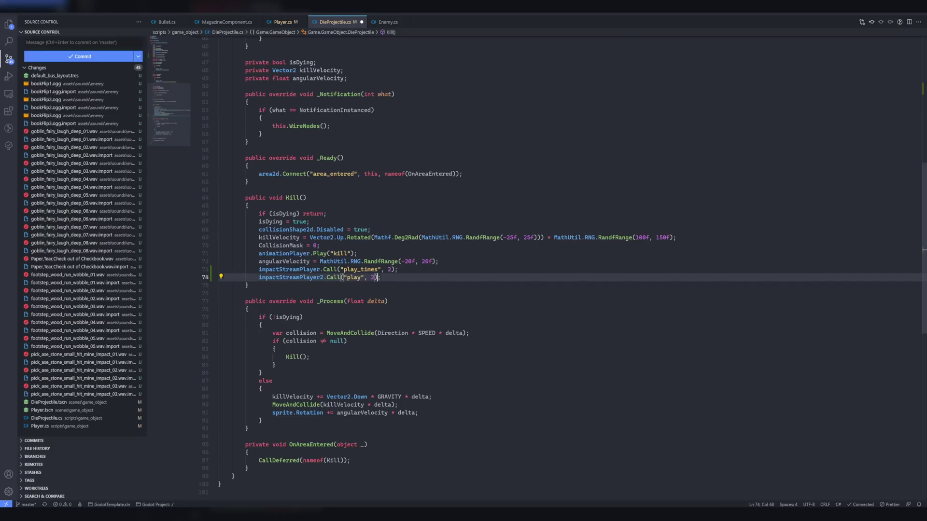
pyautogui.press('BackSpace')
pyautogui.press('BackSpace')
pyautogui.press('BackSpace')
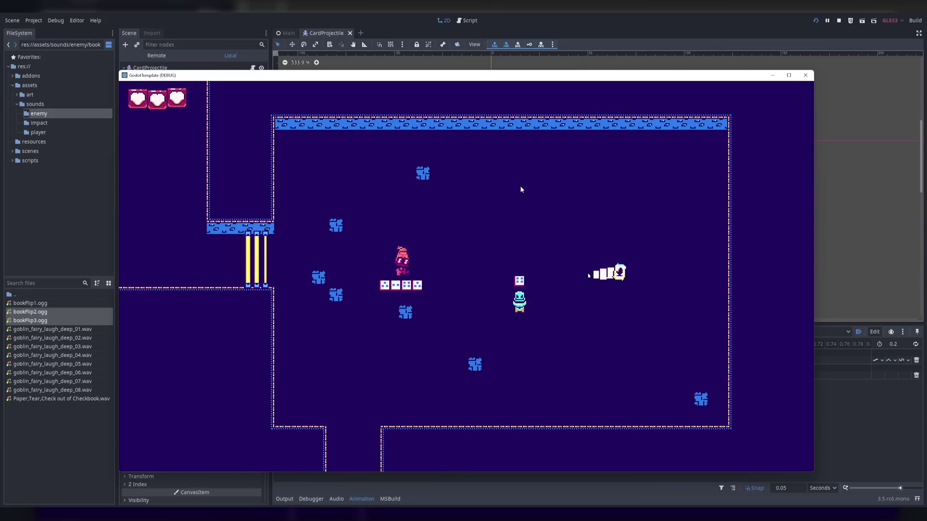
# Playtest the card projectile sounds by moving the player left and up, away from the shooting enemy.
pyautogui.press('Left')
pyautogui.press('Up')
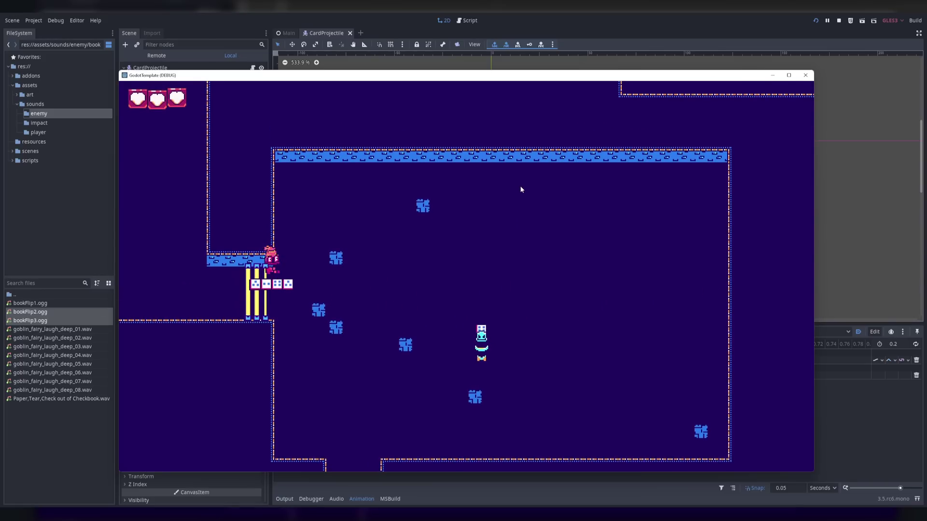
pyautogui.press('Up')
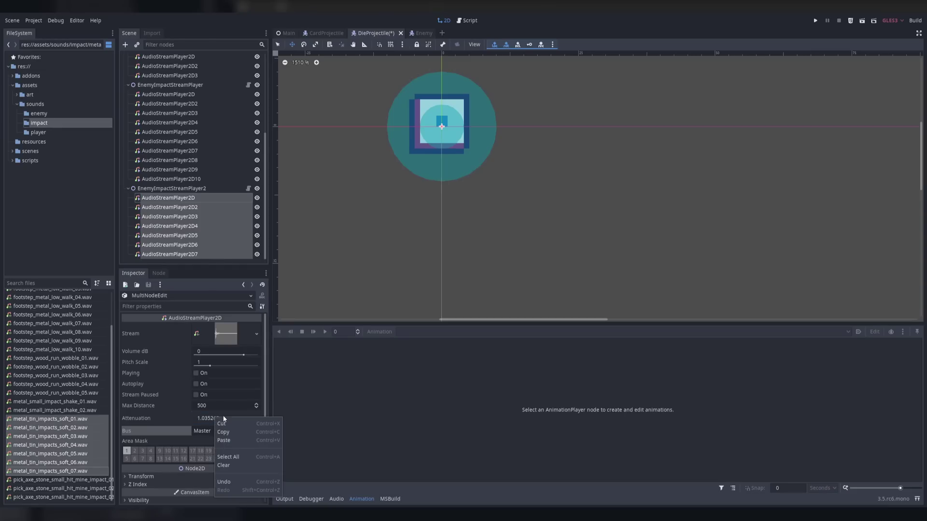
# Set the attenuation of all EnemyImpactStreamPlayer2 audio players to Linear and run the project.
pyautogui.rightClick(237, 419)
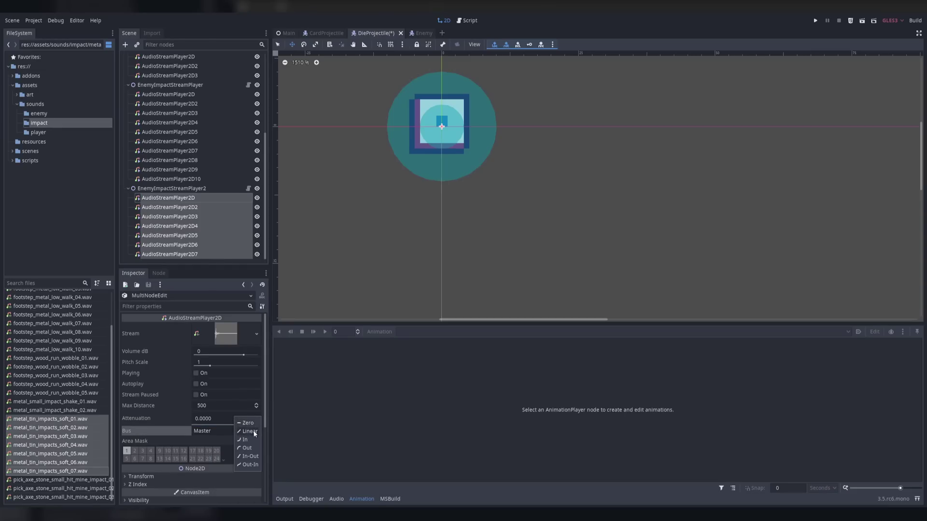
pyautogui.press('F5')
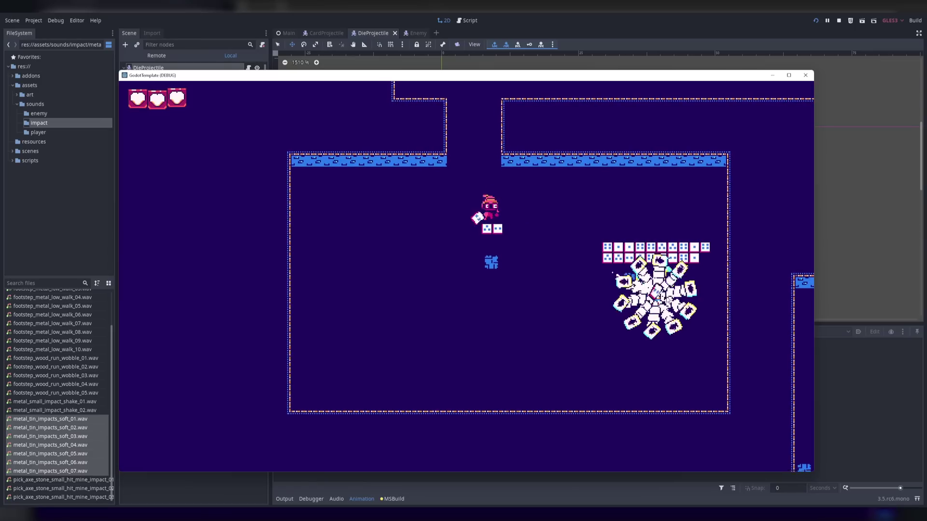
# Playtest the impact sounds in the boss room, throwing dice at the boss while dodging its card projectiles.
pyautogui.press('d')
pyautogui.click(666, 251)
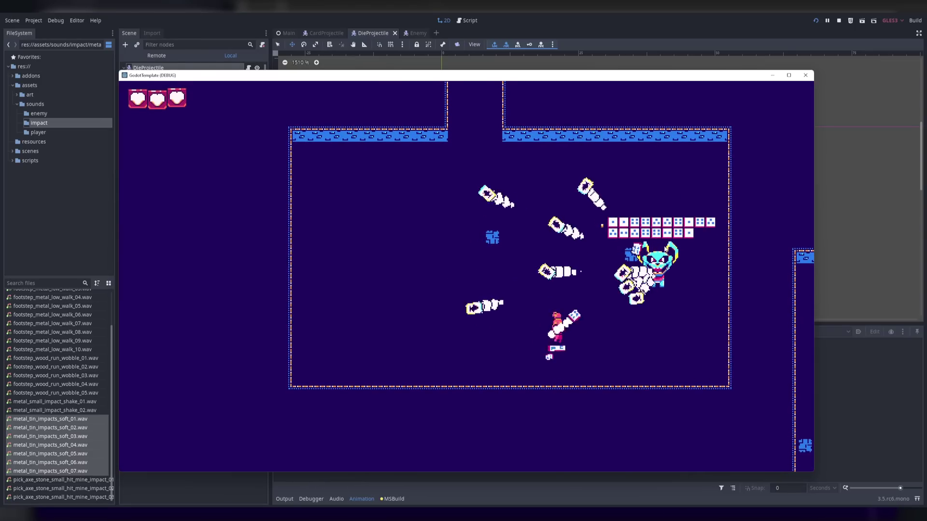
pyautogui.press('a')
pyautogui.click(670, 262)
pyautogui.click(661, 261)
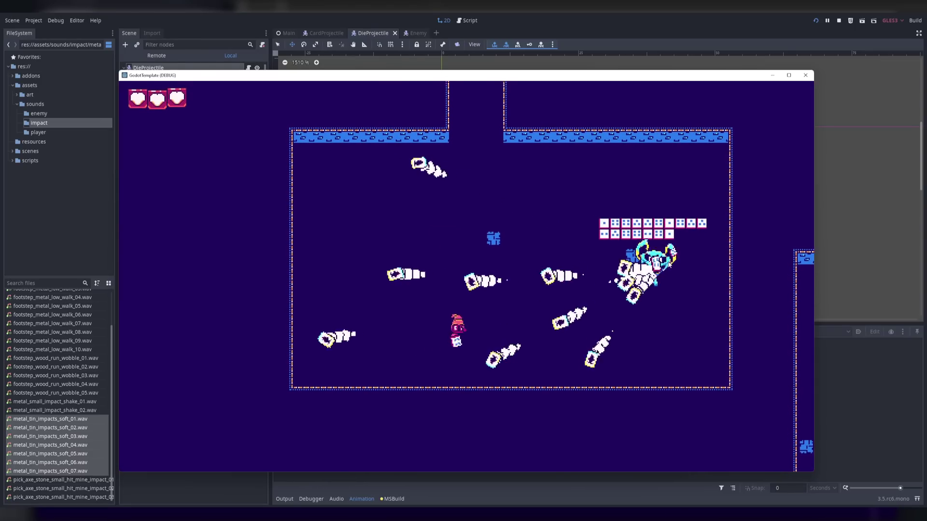
pyautogui.click(613, 262)
pyautogui.press('w')
pyautogui.press('d')
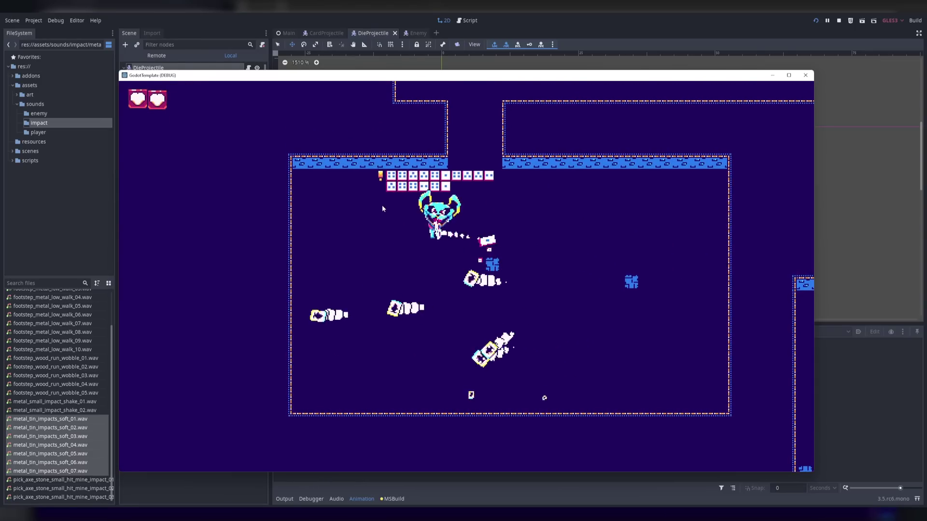
pyautogui.press('a')
pyautogui.press('d')
pyautogui.click(567, 173)
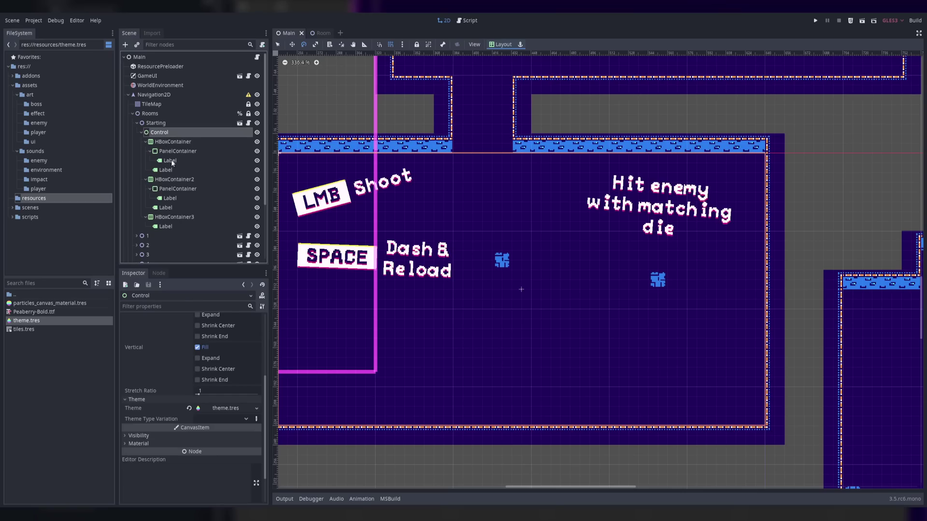
# Select the Starting room's Control with all its tutorial containers and labels, and change their shared mouse filter.
pyautogui.keyDown('shift'); pyautogui.click(182, 230); pyautogui.keyUp('shift')
pyautogui.click(158, 375)
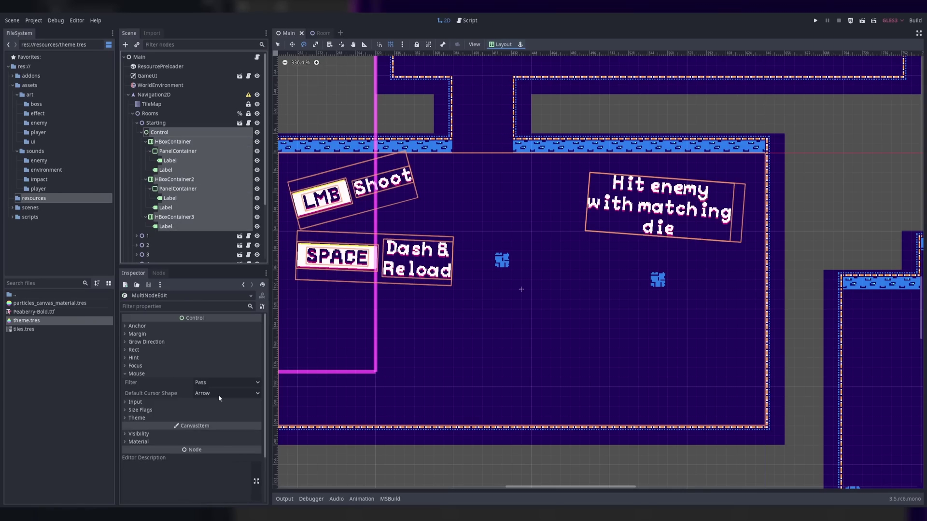
pyautogui.click(219, 394)
pyautogui.click(169, 378)
pyautogui.click(220, 383)
pyautogui.click(223, 411)
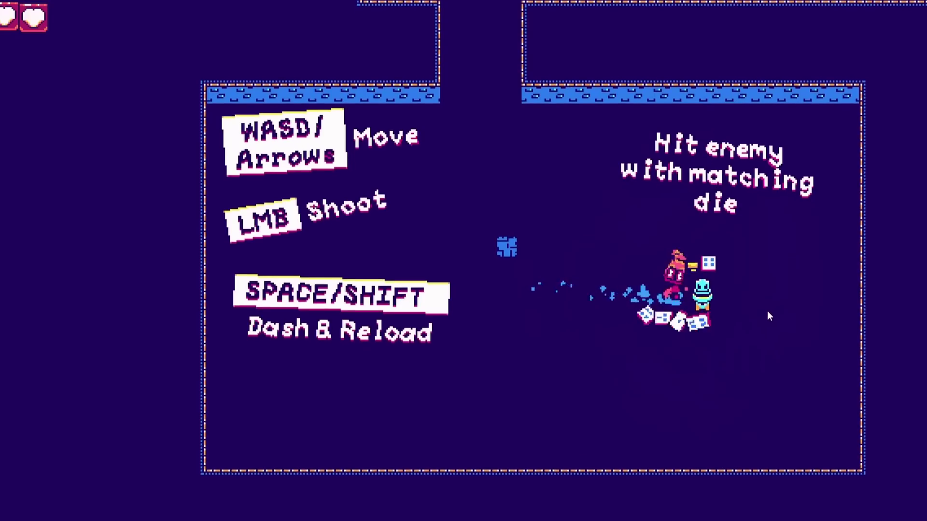
# Playtest the tutorial room by dashing left away from the enemy and throwing dice until a matching one hits.
pyautogui.press('Left')
pyautogui.click(763, 296)
pyautogui.press('w')
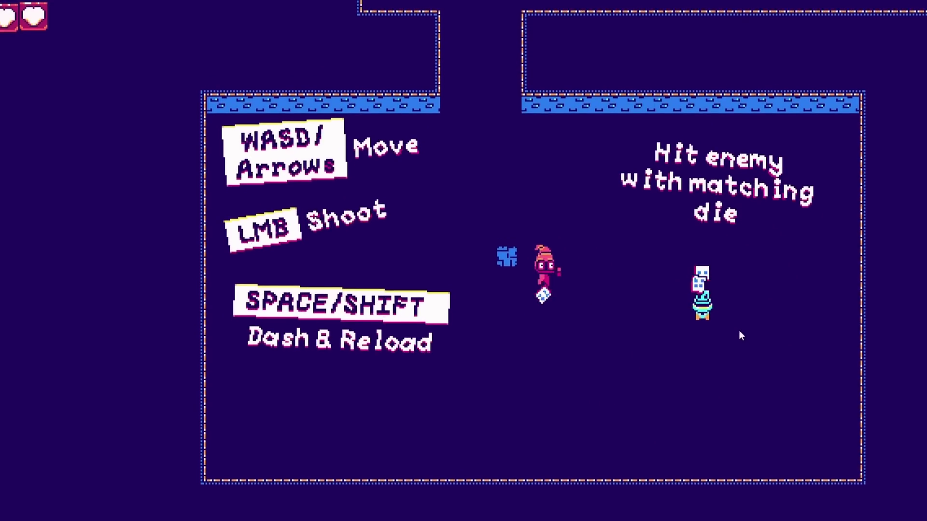
pyautogui.press('space')
pyautogui.click(754, 277)
pyautogui.press('a')
pyautogui.click(757, 278)
pyautogui.press('a')
pyautogui.click(729, 222)
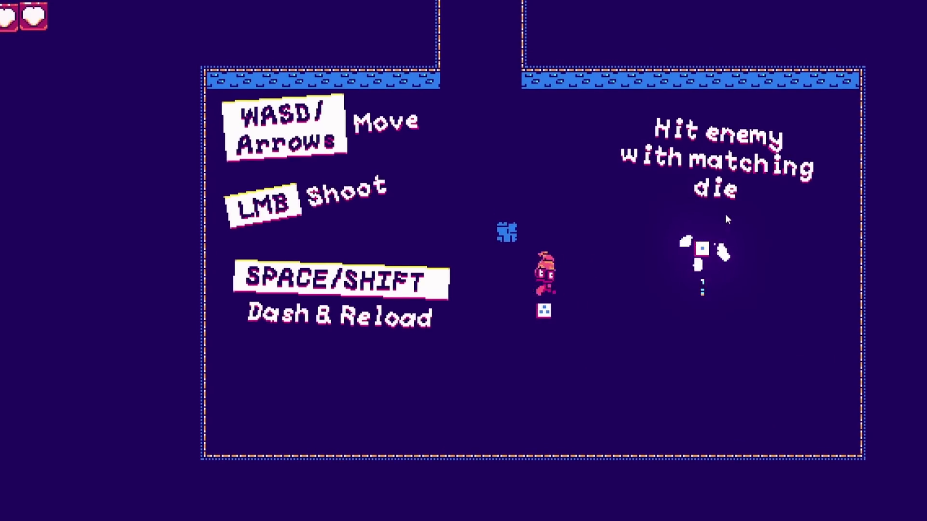
# Dash up and down to reload in the tutorial room, throwing dice at the respawned enemy.
pyautogui.press('w')
pyautogui.press('space')
pyautogui.click(739, 314)
pyautogui.press('s')
pyautogui.press('space')
pyautogui.click(753, 256)
pyautogui.click(758, 250)
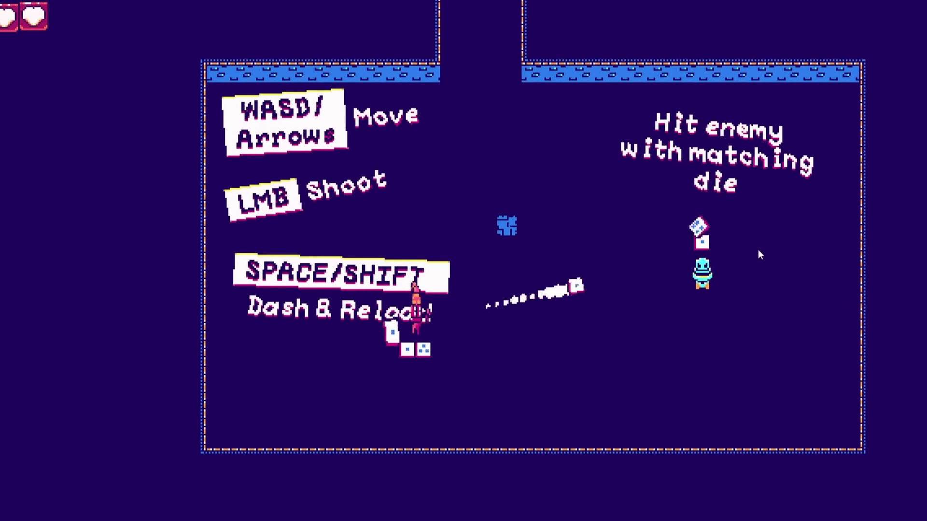
pyautogui.click(758, 261)
# Dash up and right in the tutorial room, then throw a volley of four dice at the enemy.
pyautogui.press('w')
pyautogui.press('d')
pyautogui.press('space')
pyautogui.click(755, 302)
pyautogui.click(748, 321)
pyautogui.click(740, 340)
pyautogui.click(740, 340)
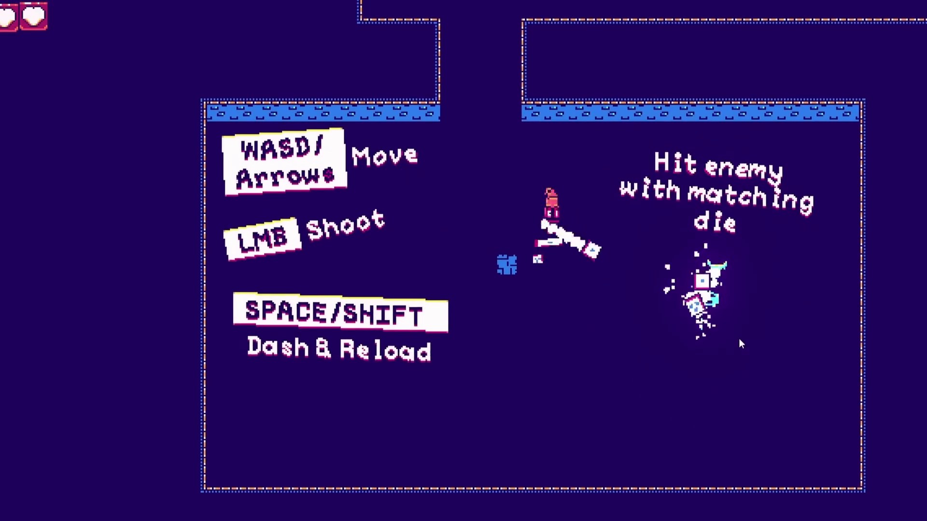
# Dash down to reload, throw one more die toward the enemy, and move right and up.
pyautogui.press('s')
pyautogui.press('space')
pyautogui.click(755, 245)
pyautogui.press('d')
pyautogui.press('w')
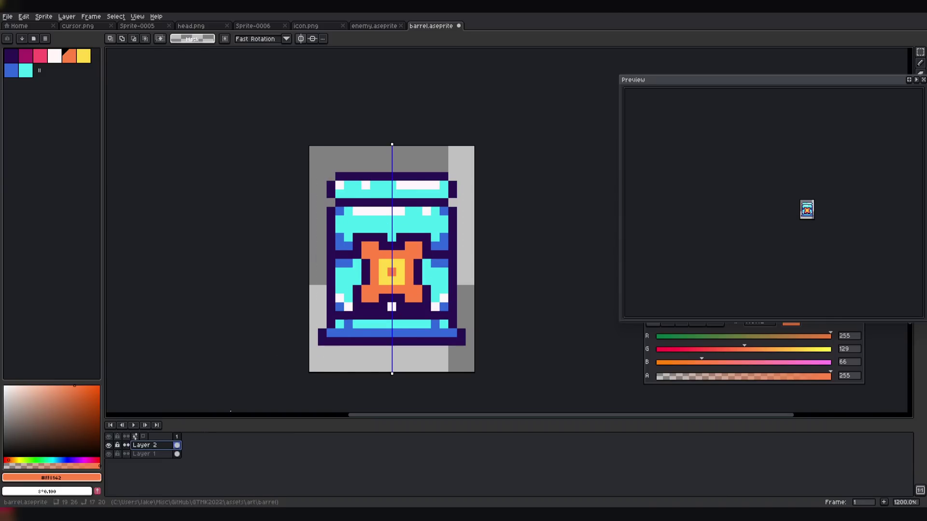
# Switch to Aseprite and adjust the highlight pixels near the barrel sprite's lower right edge on Layer 2.
pyautogui.moveTo(439, 300); pyautogui.dragTo(439, 292)
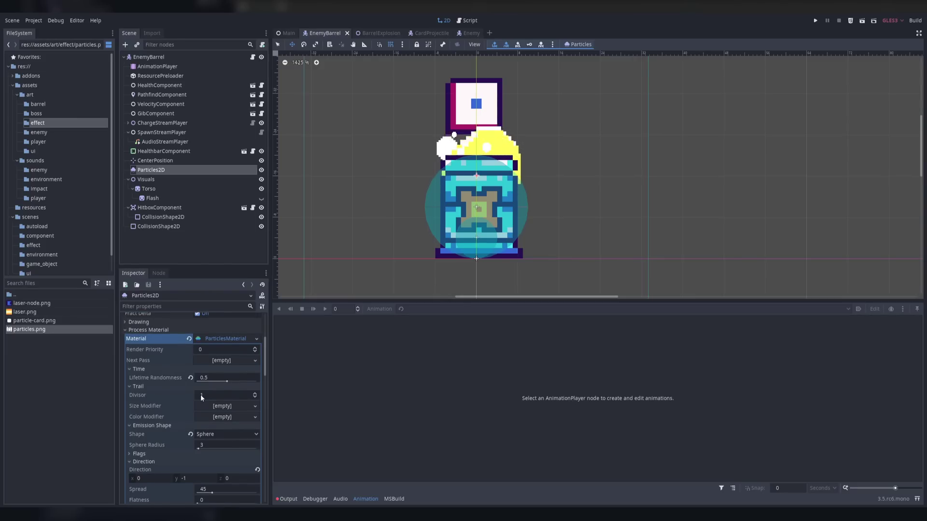
# Switch to Godot and change the draw order of the EnemyBarrel scene's Particles2D node.
pyautogui.scroll(4, 201, 395)
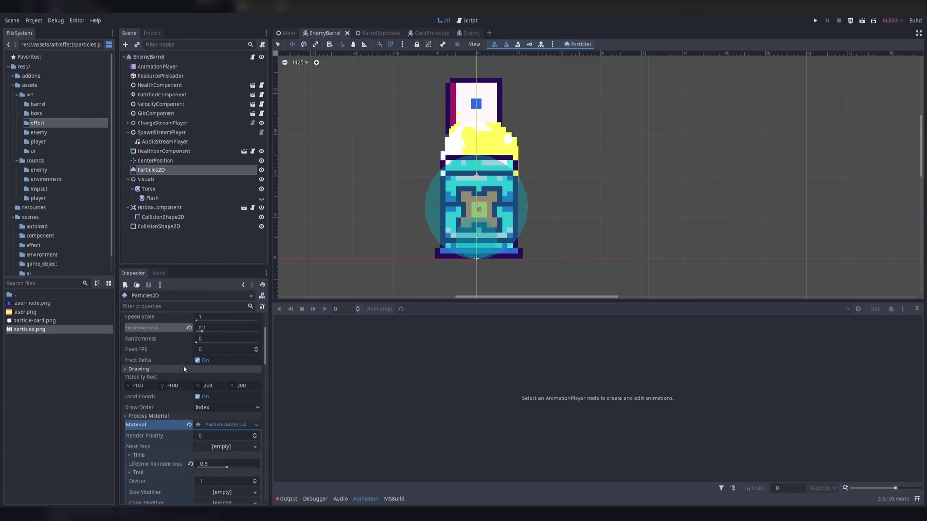
pyautogui.click(213, 407)
pyautogui.click(224, 424)
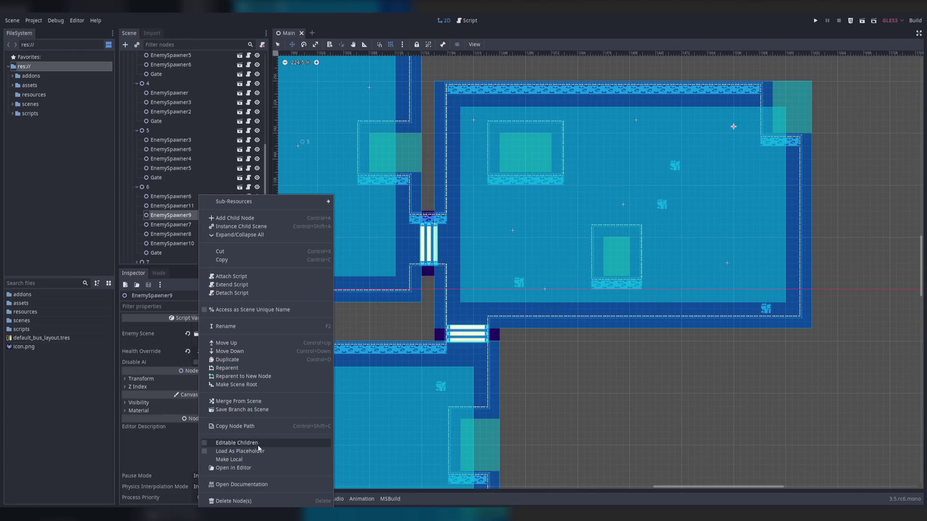
# Delete EnemySpawner9 from room 6 and select EnemySpawner10.
pyautogui.click(311, 444)
pyautogui.press('Return')
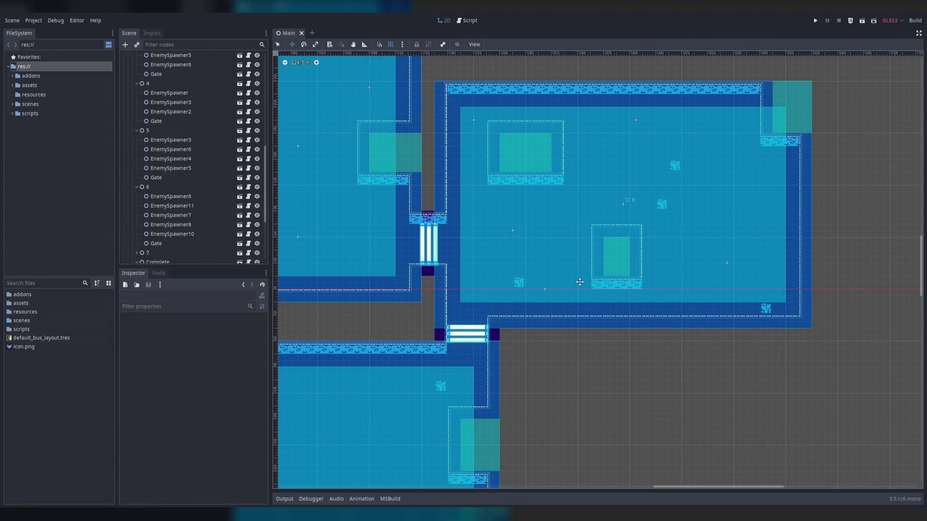
pyautogui.click(180, 237)
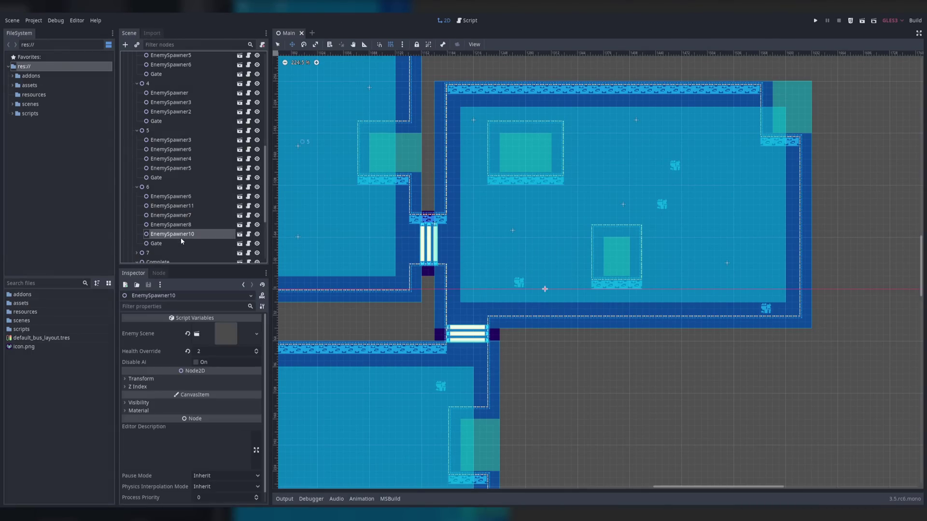